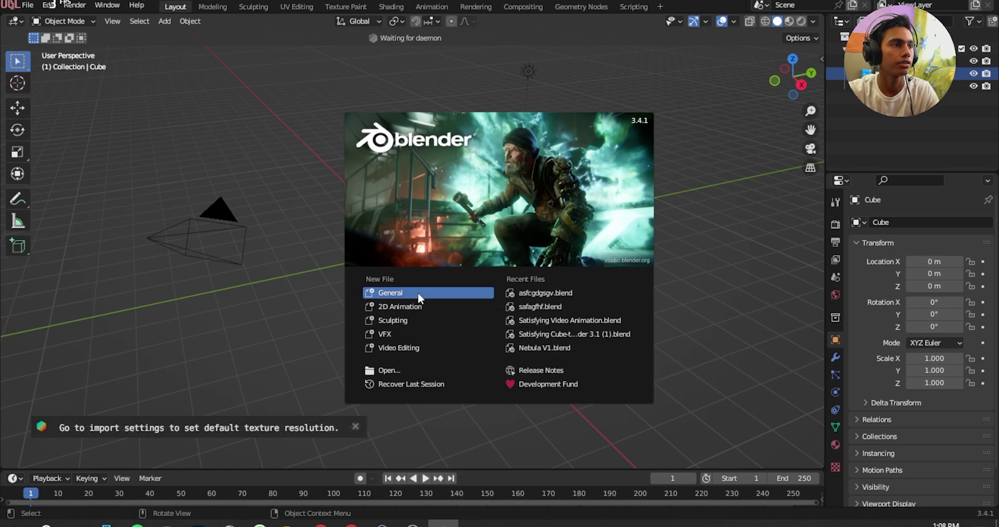
Step: Start a new General file and delete all the default objects from the scene
{"action": "left_click", "coordinate": [418, 292]}
{"action": "key", "text": "a"}
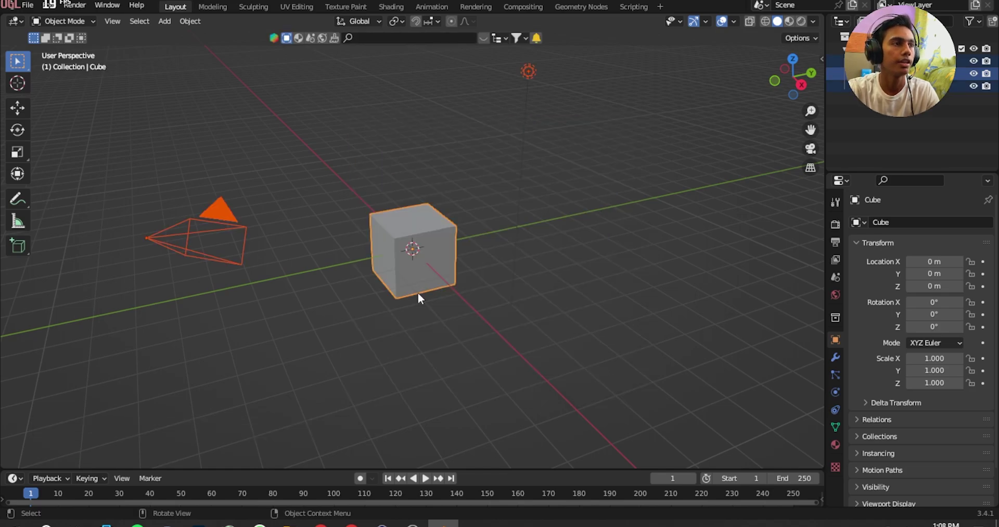
{"action": "key", "text": "Delete"}
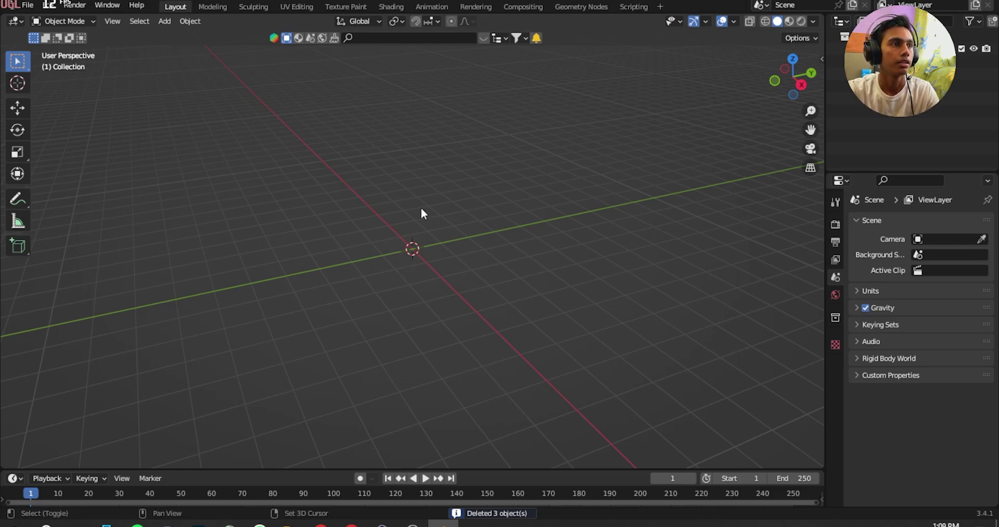
Step: Add a mesh plane at the world origin and scale it up uniformly to about 5.495
{"action": "key", "text": "shift+a"}
{"action": "mouse_move", "coordinate": [422, 208]}
{"action": "left_click", "coordinate": [479, 208]}
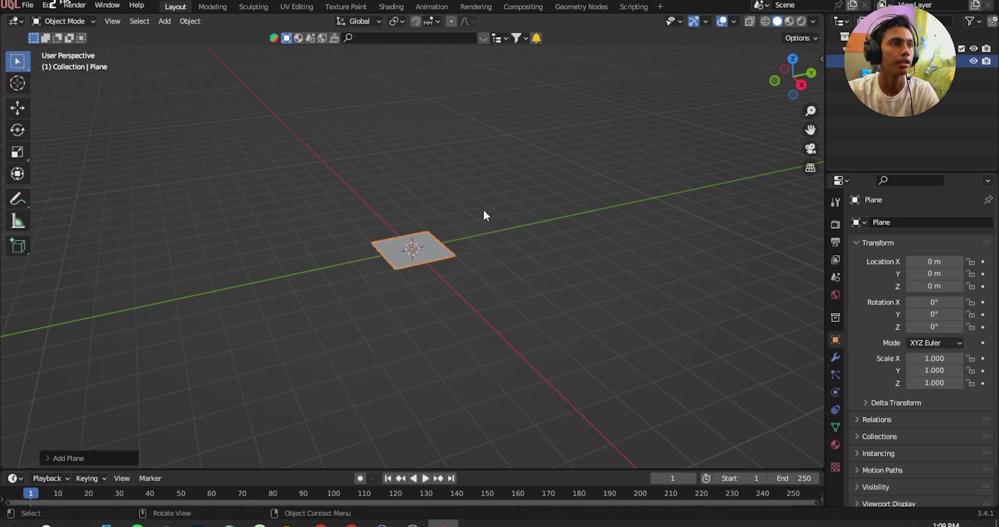
{"action": "middle_click_drag", "start_coordinate": [480, 217], "coordinate": [527, 261]}
{"action": "key", "text": "s"}
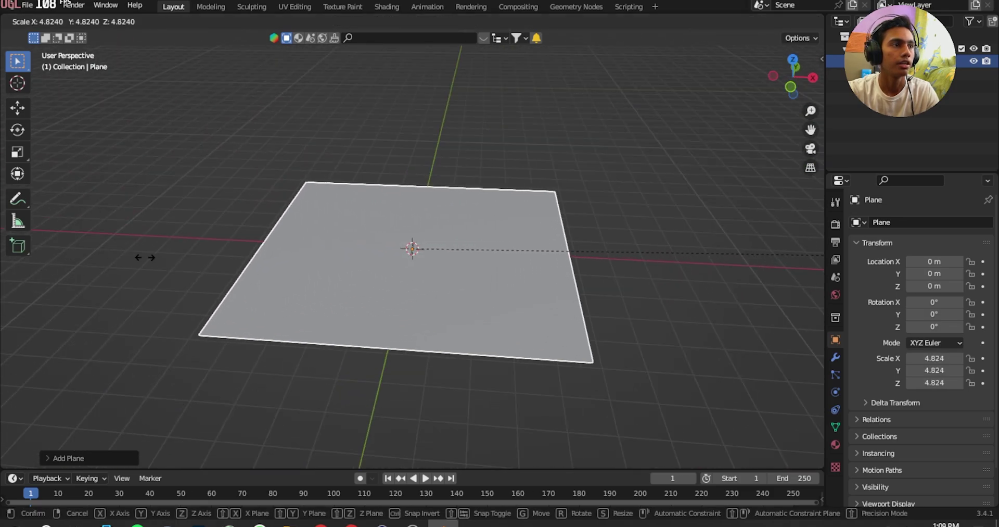
{"action": "left_click", "coordinate": [163, 263]}
{"action": "middle_click_drag", "start_coordinate": [393, 263], "coordinate": [461, 291]}
{"action": "key", "text": "s"}
{"action": "left_click", "coordinate": [518, 299]}
{"action": "middle_click_drag", "start_coordinate": [395, 296], "coordinate": [449, 282]}
{"action": "scroll", "coordinate": [448, 282], "scroll_direction": "down", "scroll_amount": 2}
{"action": "scroll", "coordinate": [448, 282], "scroll_direction": "up", "scroll_amount": 1}
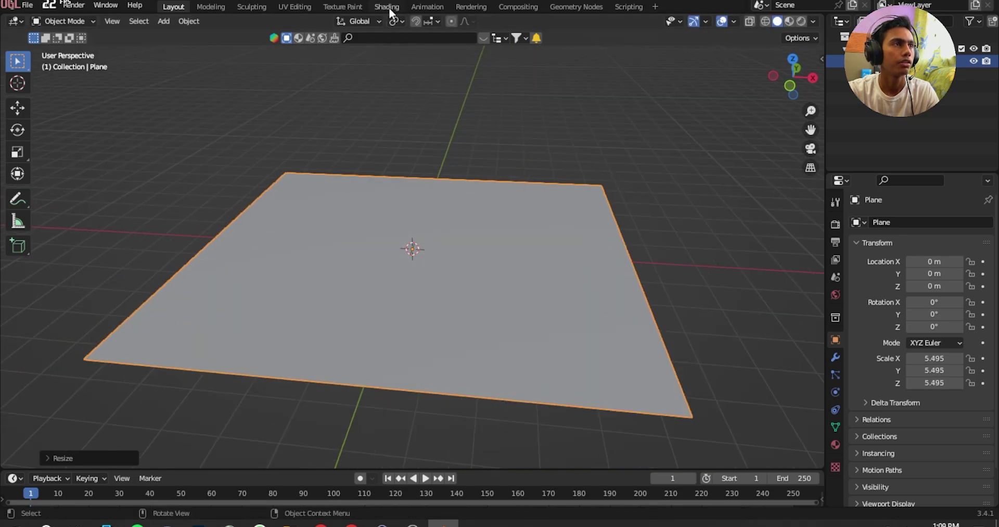
Step: Enlarge the timeline area and turn it into a Shader Editor
{"action": "left_click_drag", "start_coordinate": [109, 469], "coordinate": [109, 321]}
{"action": "left_click", "coordinate": [14, 328]}
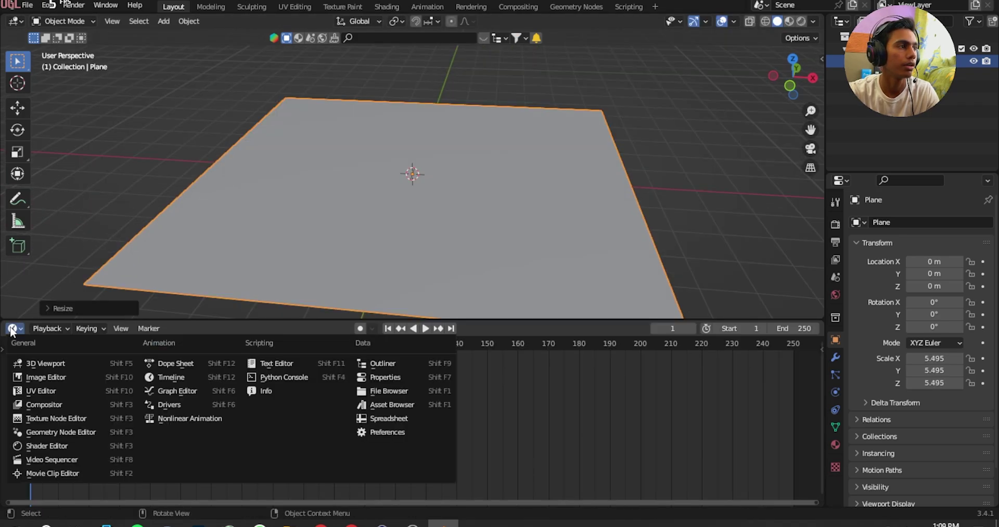
{"action": "left_click", "coordinate": [54, 444]}
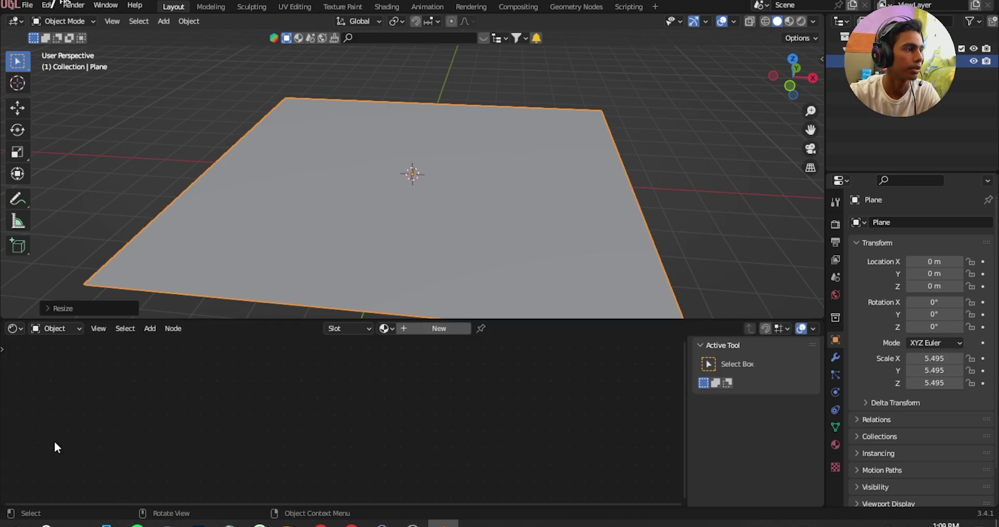
Step: Create a new node-based material for the plane
{"action": "left_click", "coordinate": [432, 329]}
{"action": "scroll", "coordinate": [356, 434], "scroll_direction": "up", "scroll_amount": 2}
{"action": "middle_click_drag", "start_coordinate": [356, 442], "coordinate": [498, 341]}
{"action": "scroll", "coordinate": [495, 478], "scroll_direction": "up", "scroll_amount": 5}
{"action": "middle_click_drag", "start_coordinate": [494, 395], "coordinate": [492, 481]}
{"action": "left_click", "coordinate": [442, 390]}
{"action": "middle_click_drag", "start_coordinate": [406, 391], "coordinate": [380, 447]}
Step: Switch to the browser, open the textures.com library and search it for lava
{"action": "left_click", "coordinate": [352, 523]}
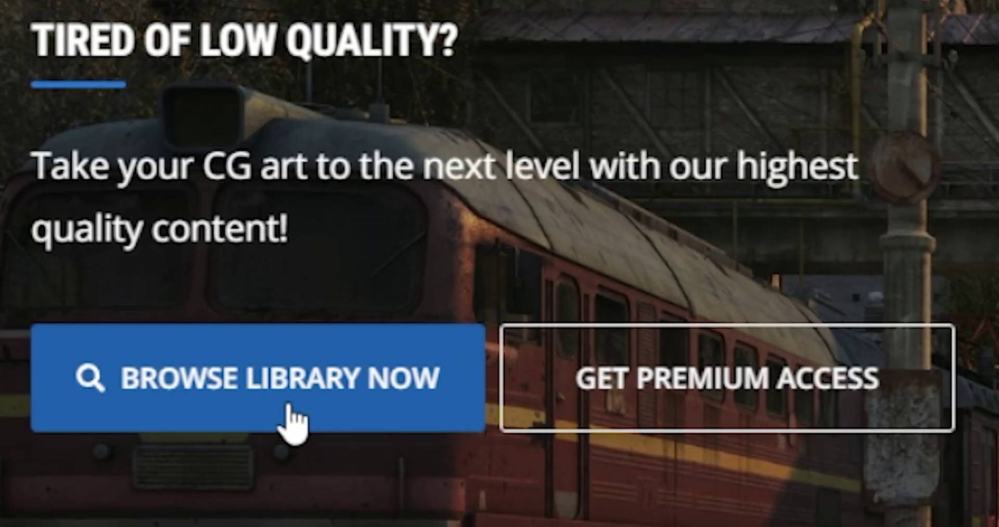
{"action": "left_click", "coordinate": [268, 411]}
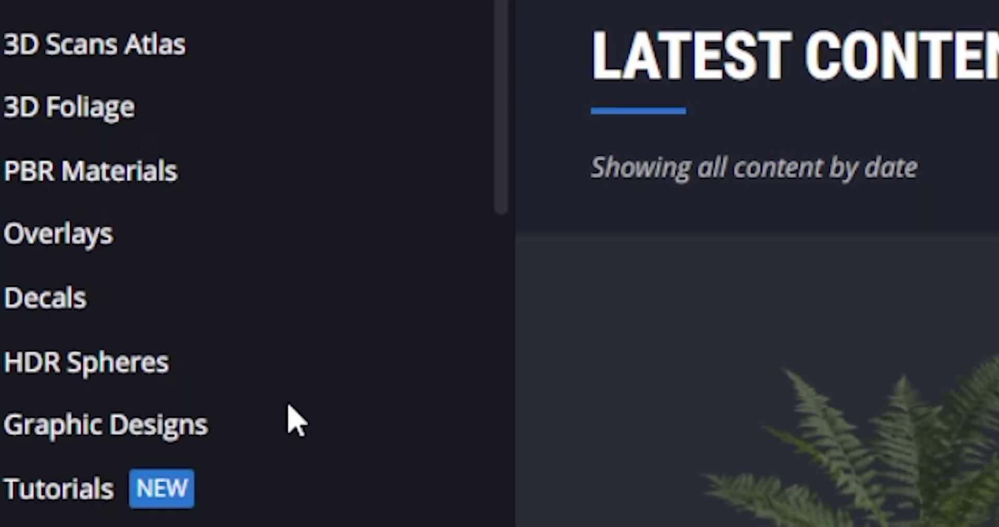
{"action": "left_click", "coordinate": [415, 130]}
{"action": "type", "text": "lac"}
{"action": "key", "text": "BackSpace"}
{"action": "key", "text": "BackSpace"}
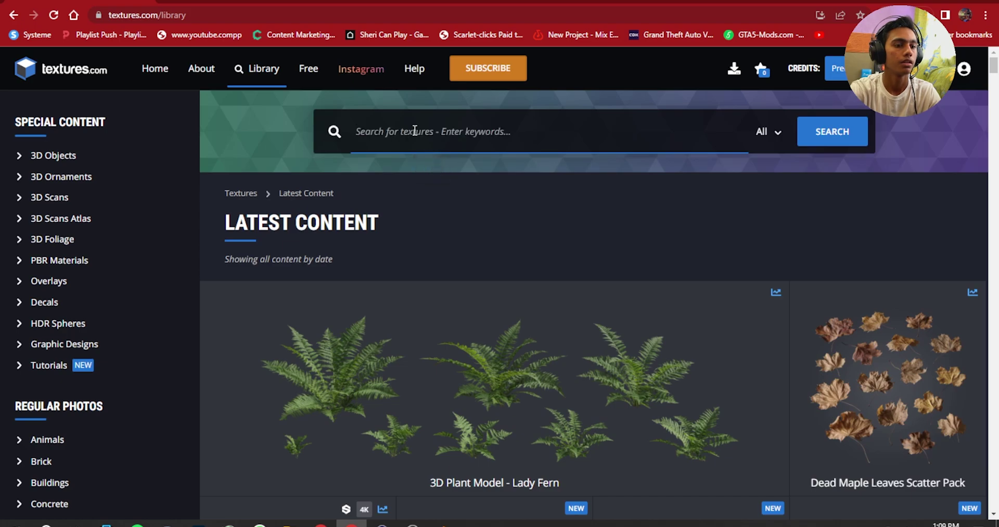
{"action": "type", "text": "lava"}
{"action": "key", "text": "Return"}
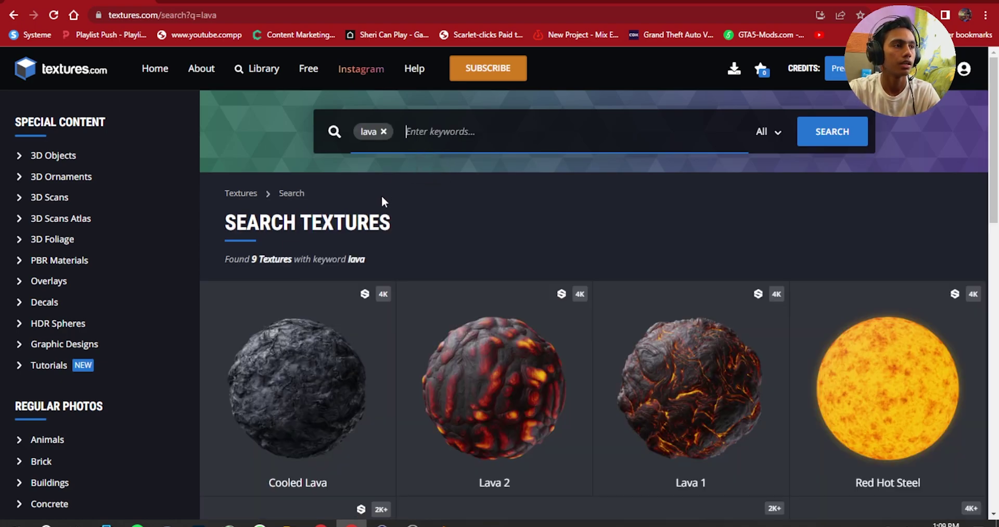
Step: Open the Cooled Lava Rock material and examine its flat maps and the available download sizes
{"action": "scroll", "coordinate": [382, 201], "scroll_direction": "down", "scroll_amount": 2}
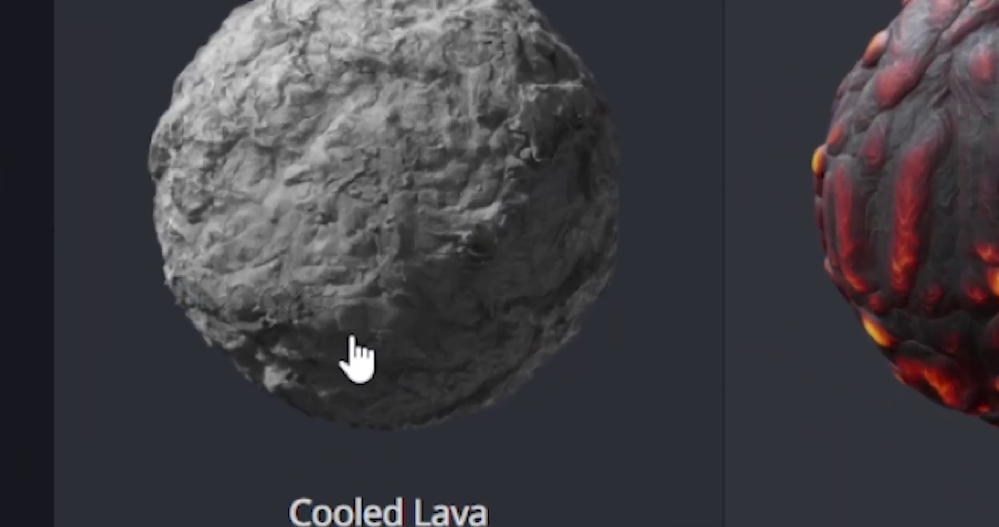
{"action": "left_click", "coordinate": [286, 307]}
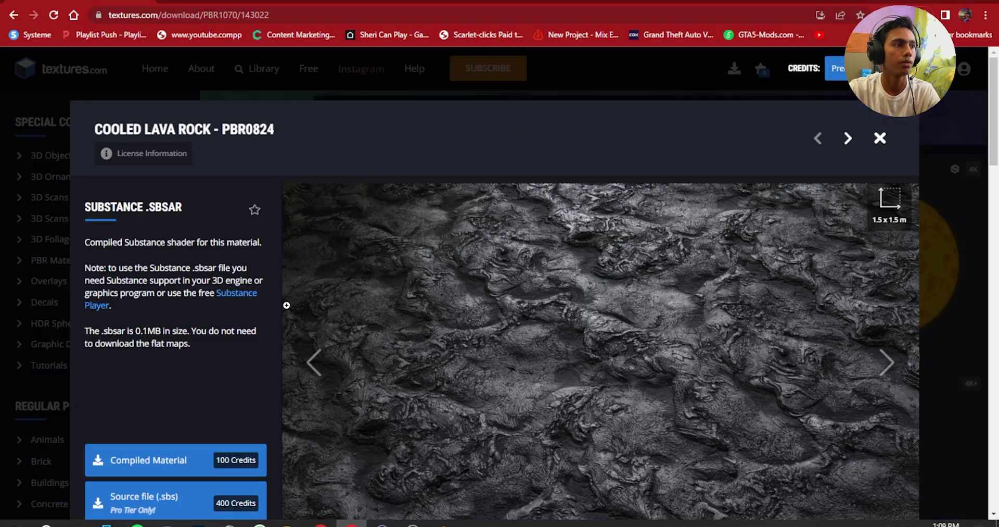
{"action": "scroll", "coordinate": [272, 288], "scroll_direction": "down", "scroll_amount": 10}
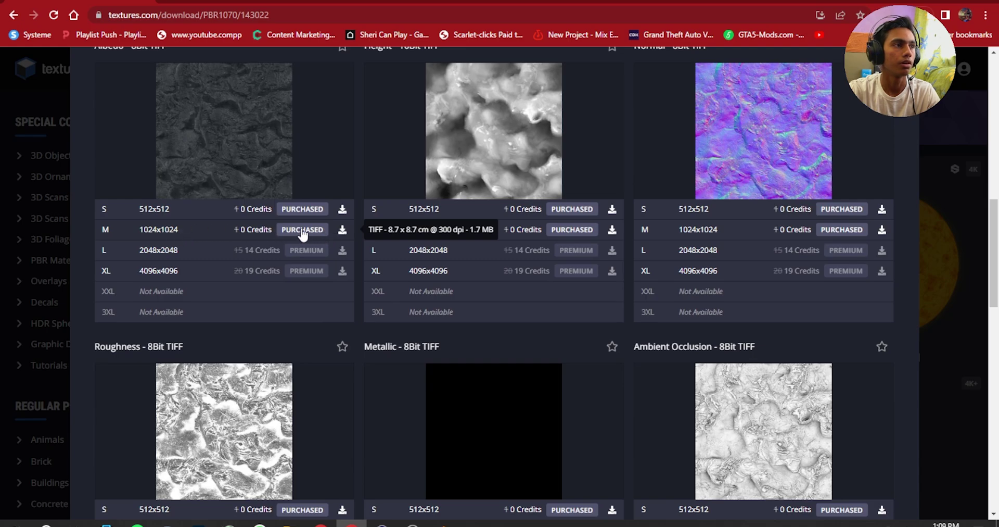
{"action": "scroll", "coordinate": [346, 416], "scroll_direction": "down", "scroll_amount": 3}
{"action": "scroll", "coordinate": [360, 395], "scroll_direction": "up", "scroll_amount": 1}
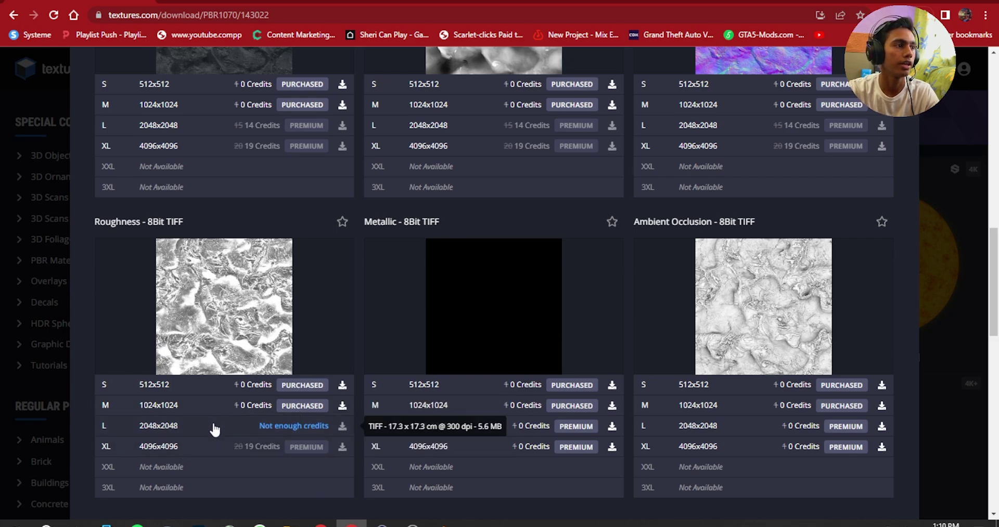
{"action": "scroll", "coordinate": [191, 447], "scroll_direction": "up", "scroll_amount": 5}
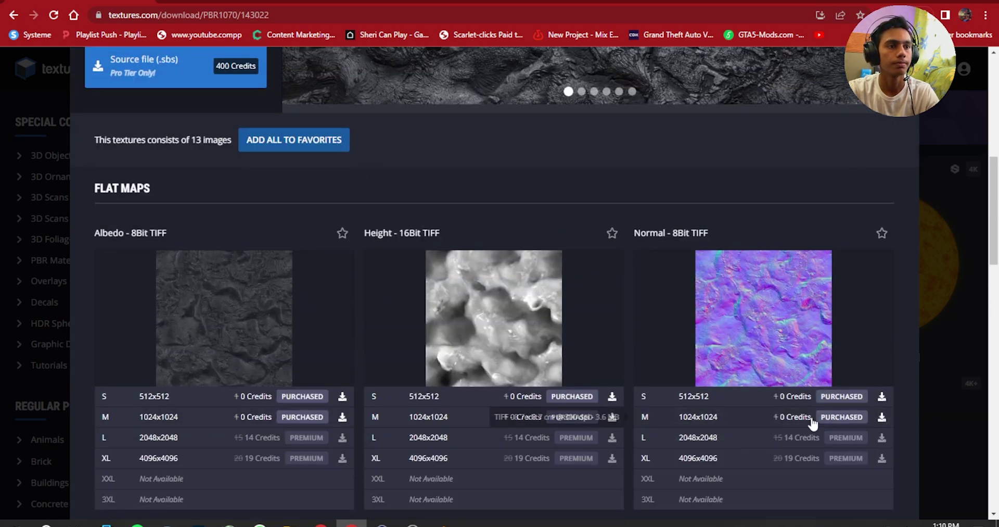
{"action": "scroll", "coordinate": [556, 341], "scroll_direction": "down", "scroll_amount": 2}
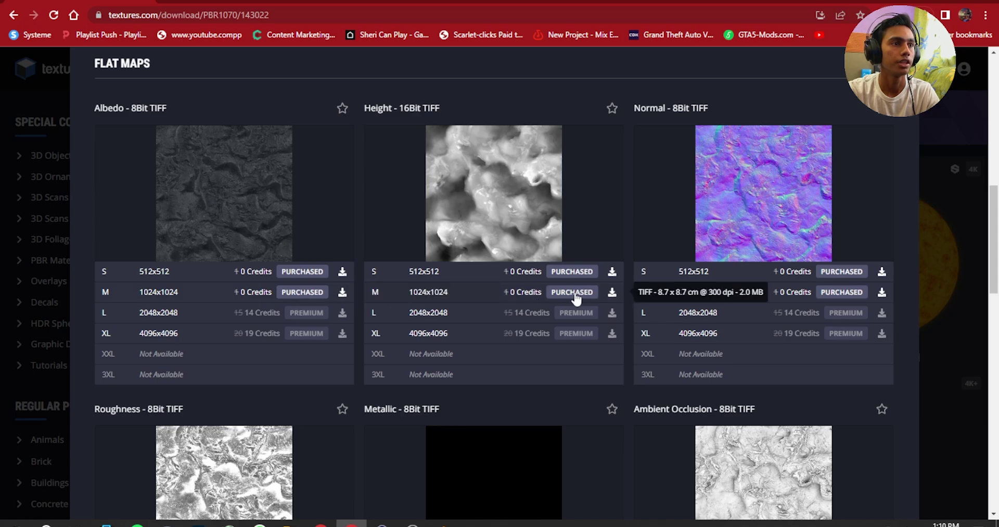
{"action": "scroll", "coordinate": [478, 423], "scroll_direction": "down", "scroll_amount": 4}
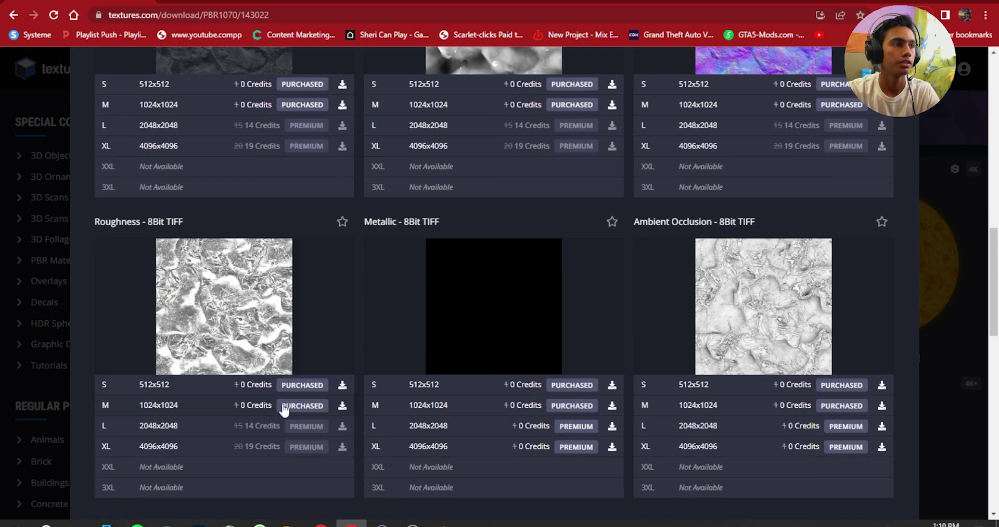
{"action": "scroll", "coordinate": [831, 425], "scroll_direction": "up", "scroll_amount": 5}
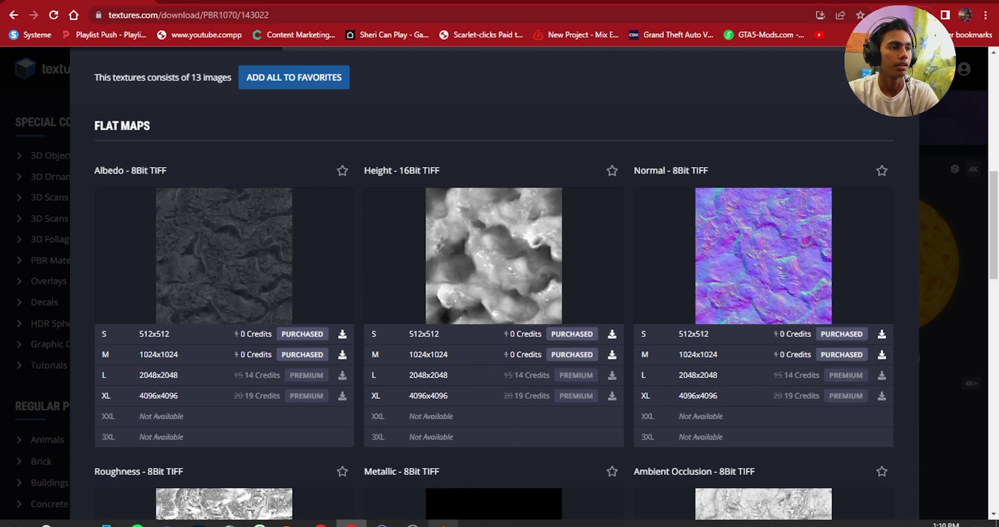
Step: Switch to Blender and run Principled Texture Setup with the Cooled Lava 1K ao, metallic, roughness, height, normal and albedo TIFF maps
{"action": "left_click", "coordinate": [443, 524]}
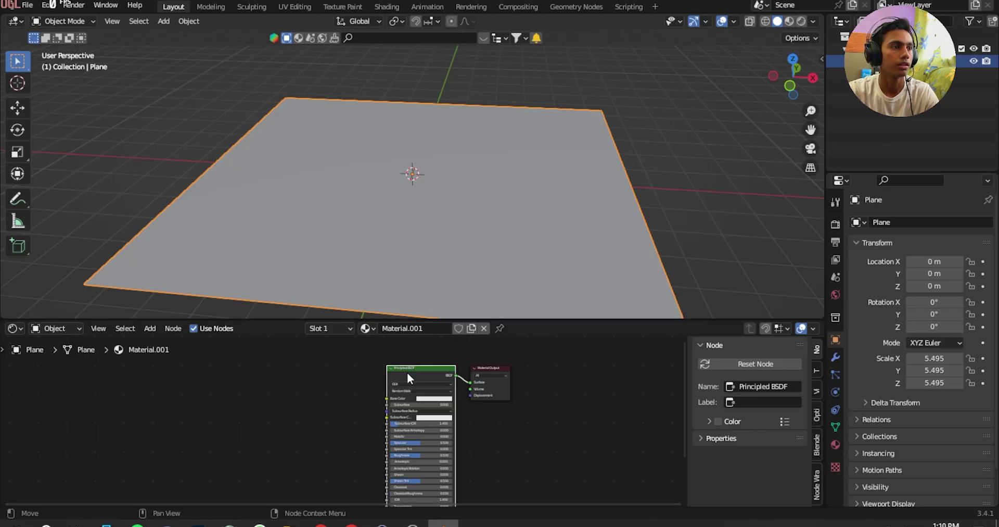
{"action": "scroll", "coordinate": [408, 373], "scroll_direction": "up", "scroll_amount": 2}
{"action": "middle_click_drag", "start_coordinate": [408, 373], "coordinate": [547, 385]}
{"action": "scroll", "coordinate": [548, 385], "scroll_direction": "up", "scroll_amount": 2}
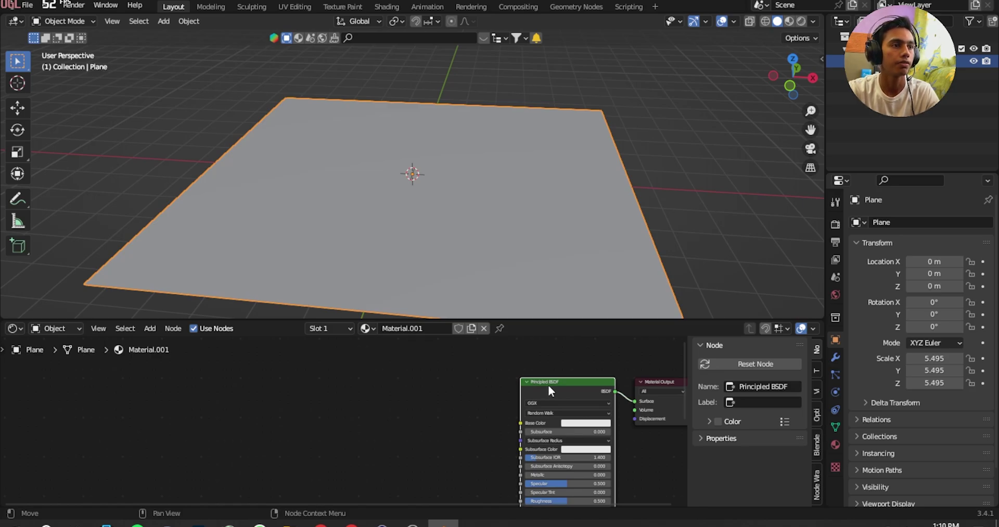
{"action": "key", "text": "ctrl"}
{"action": "key", "text": "ctrl+shift+t"}
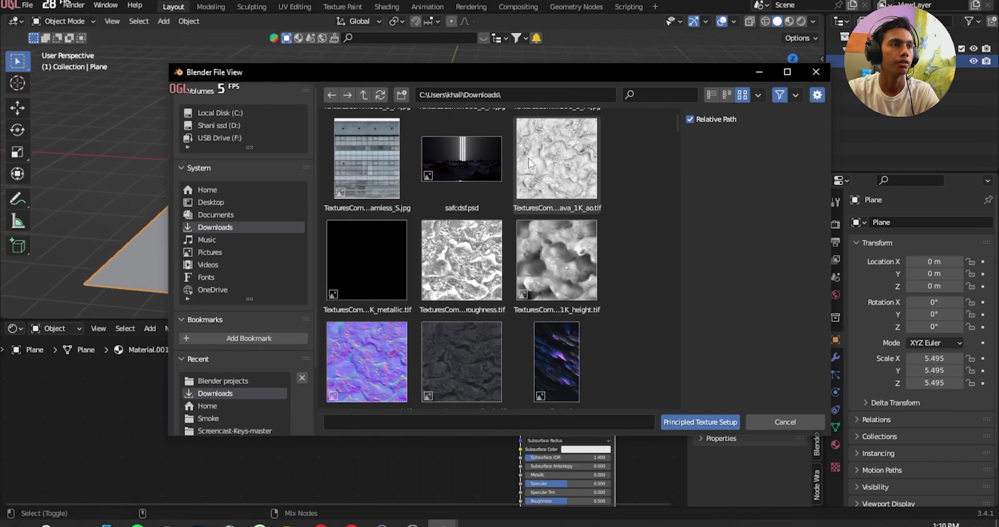
{"action": "left_click", "coordinate": [546, 173]}
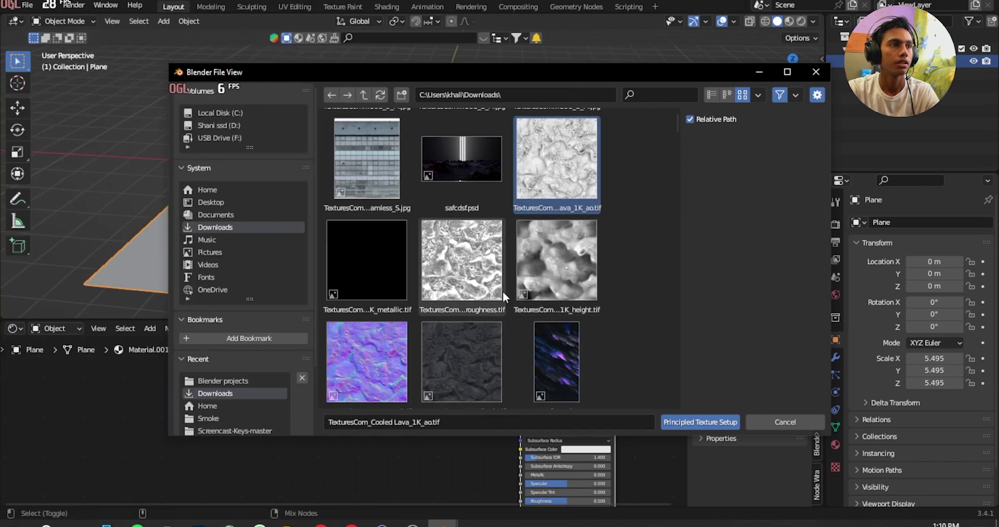
{"action": "left_click", "coordinate": [469, 344], "text": "shift"}
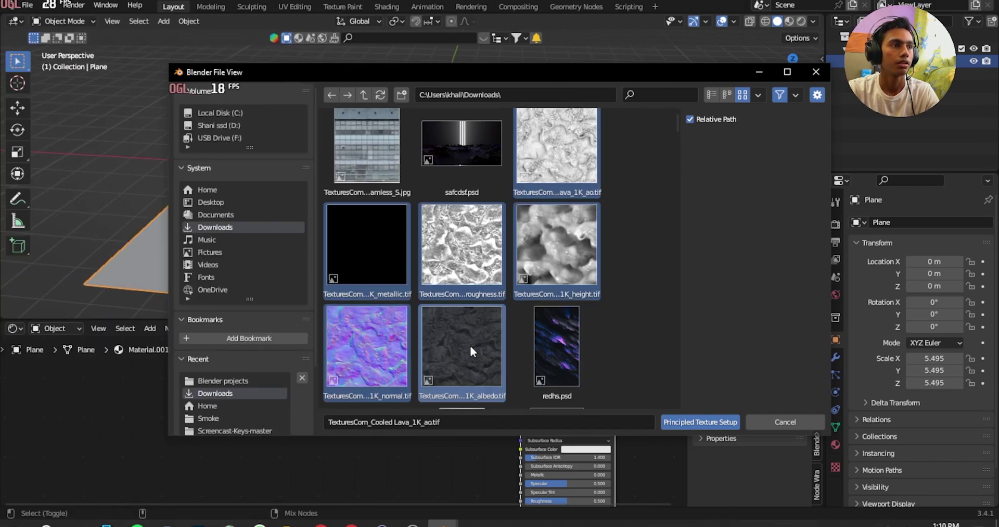
{"action": "left_click", "coordinate": [724, 422]}
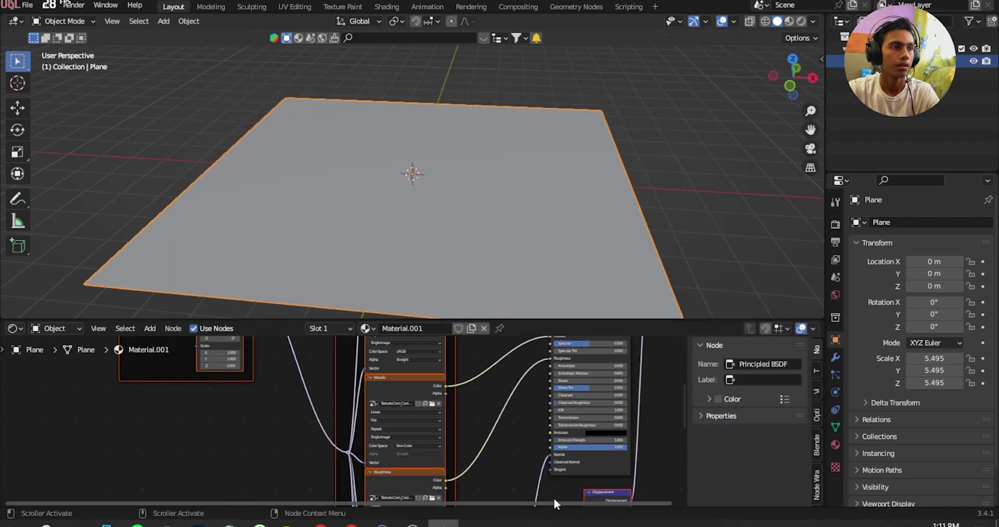
Step: Move the Textures node frame to the left, away from the Principled BSDF node
{"action": "scroll", "coordinate": [485, 458], "scroll_direction": "down", "scroll_amount": 4}
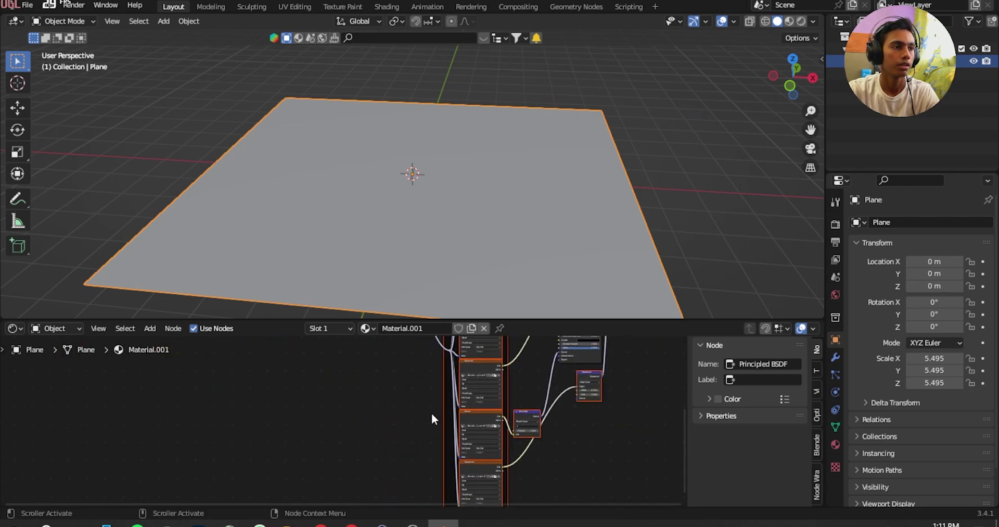
{"action": "scroll", "coordinate": [432, 419], "scroll_direction": "up", "scroll_amount": 3}
{"action": "middle_click_drag", "start_coordinate": [452, 442], "coordinate": [476, 394]}
{"action": "left_click", "coordinate": [475, 424]}
{"action": "left_click", "coordinate": [419, 432]}
{"action": "left_click_drag", "start_coordinate": [472, 431], "coordinate": [383, 443]}
{"action": "scroll", "coordinate": [385, 442], "scroll_direction": "up", "scroll_amount": 1}
{"action": "middle_click_drag", "start_coordinate": [385, 395], "coordinate": [440, 497]}
{"action": "middle_click_drag", "start_coordinate": [384, 343], "coordinate": [454, 414]}
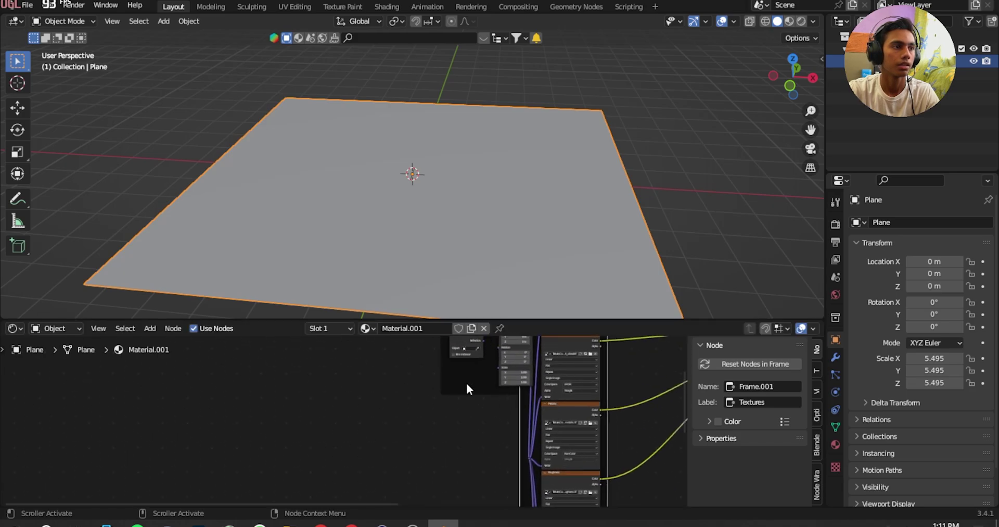
Step: Move the Mapping node frame further left so it is clear of the Textures frame
{"action": "left_click_drag", "start_coordinate": [446, 380], "coordinate": [276, 362]}
{"action": "middle_click_drag", "start_coordinate": [610, 467], "coordinate": [425, 478]}
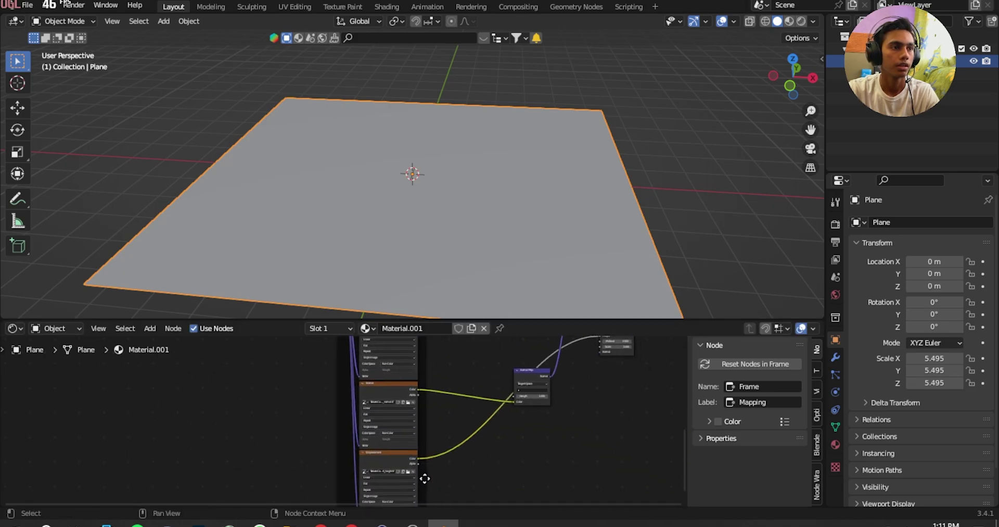
{"action": "scroll", "coordinate": [425, 478], "scroll_direction": "down", "scroll_amount": 3}
{"action": "scroll", "coordinate": [754, 195], "scroll_direction": "up", "scroll_amount": 1}
Step: Set the render engine to Cycles, using the GPU Compute device and the Experimental feature set
{"action": "middle_click_drag", "start_coordinate": [755, 195], "coordinate": [795, 204]}
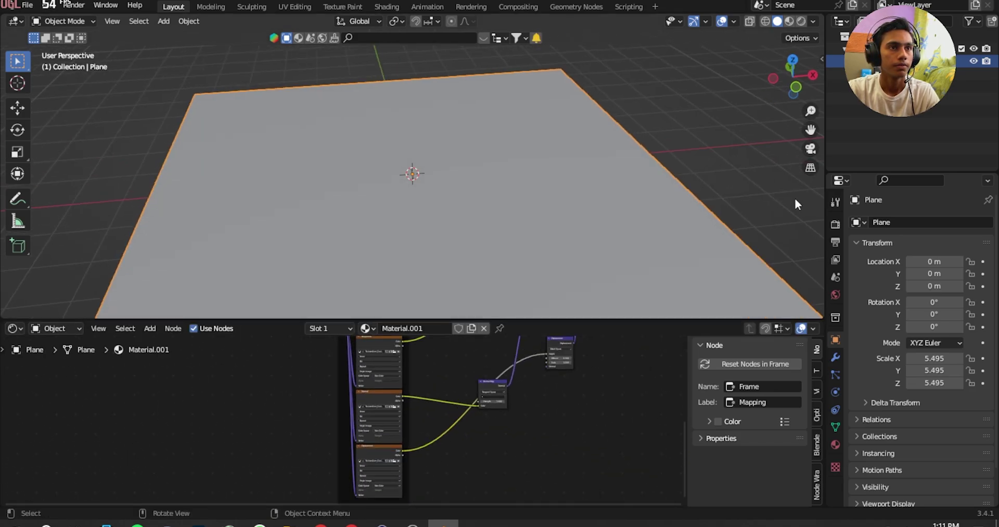
{"action": "left_click", "coordinate": [835, 223]}
{"action": "left_click", "coordinate": [938, 224]}
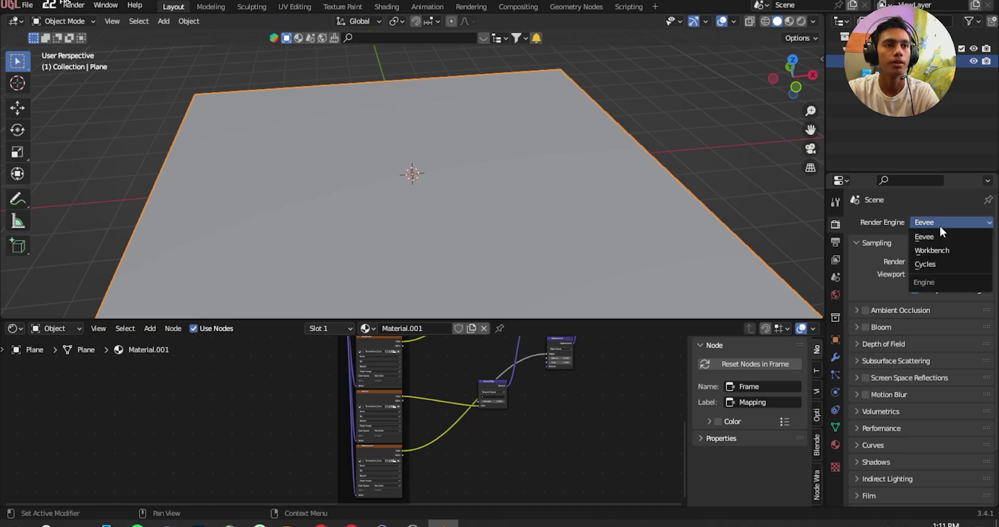
{"action": "left_click", "coordinate": [937, 266]}
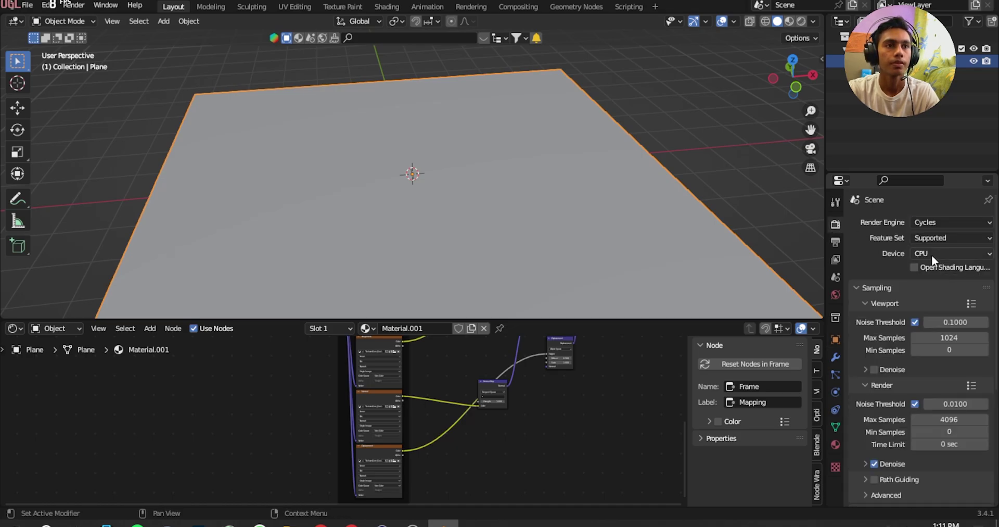
{"action": "left_click", "coordinate": [931, 254]}
{"action": "left_click", "coordinate": [937, 281]}
{"action": "left_click", "coordinate": [936, 253]}
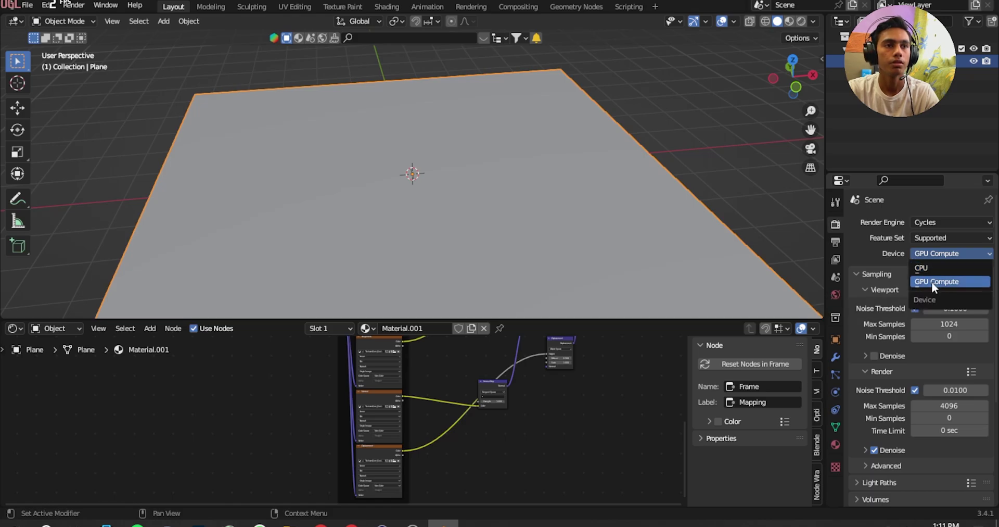
{"action": "left_click", "coordinate": [937, 238]}
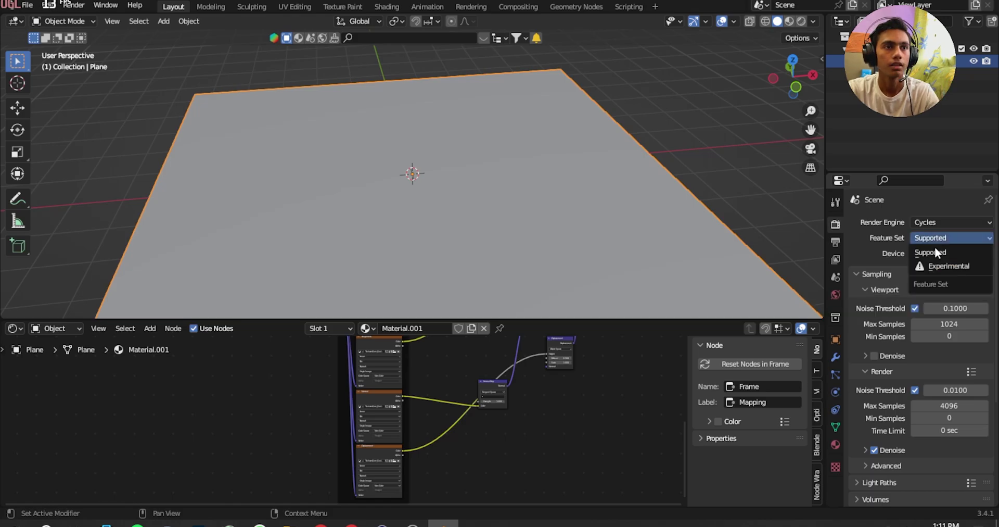
{"action": "left_click", "coordinate": [936, 263]}
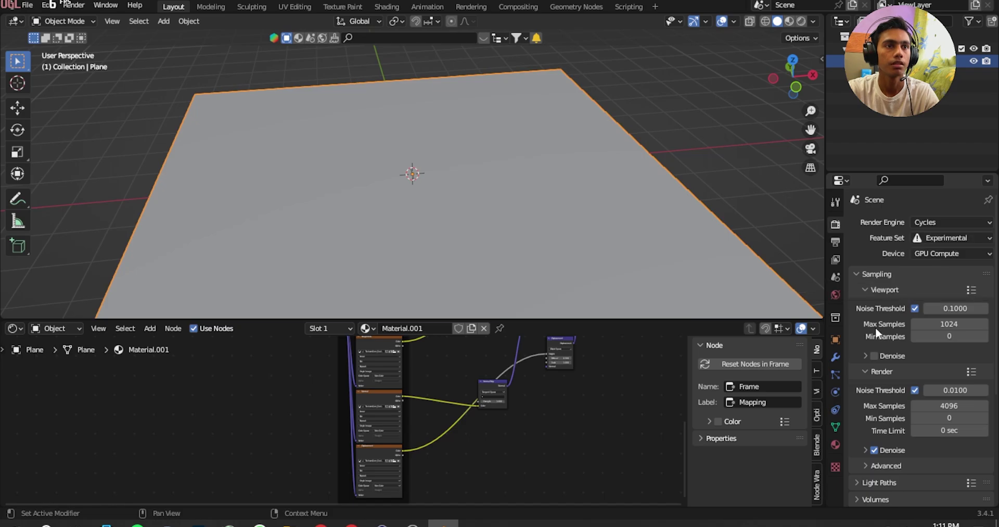
Step: Add a Subdivision Surface modifier to the plane, set it to Simple and enable Adaptive Subdivision
{"action": "left_click", "coordinate": [836, 358]}
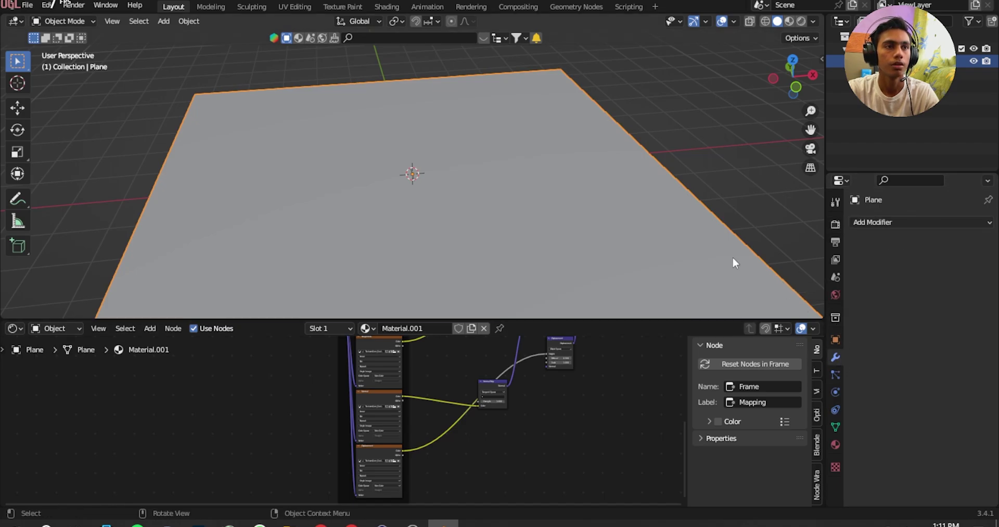
{"action": "middle_click_drag", "start_coordinate": [729, 257], "coordinate": [794, 236]}
{"action": "left_click", "coordinate": [937, 223]}
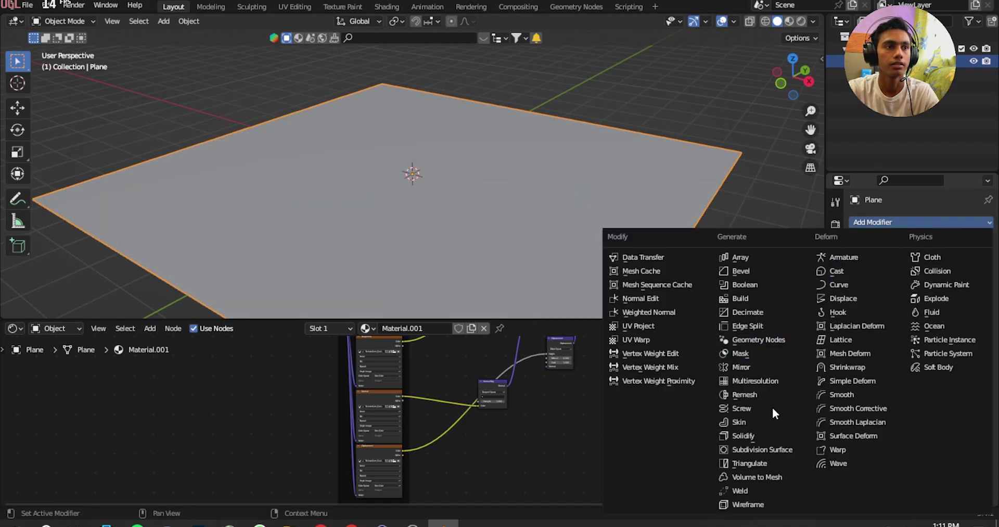
{"action": "left_click", "coordinate": [756, 449]}
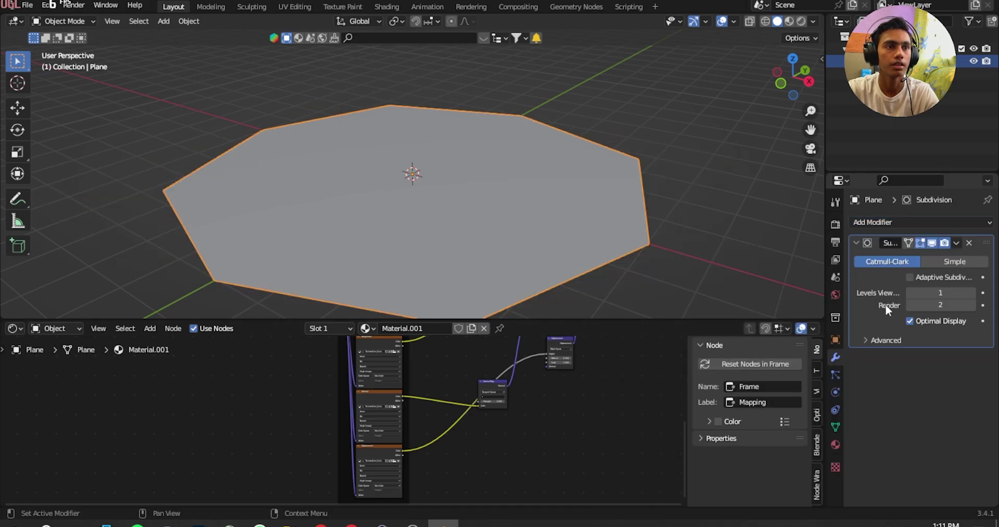
{"action": "left_click", "coordinate": [955, 261]}
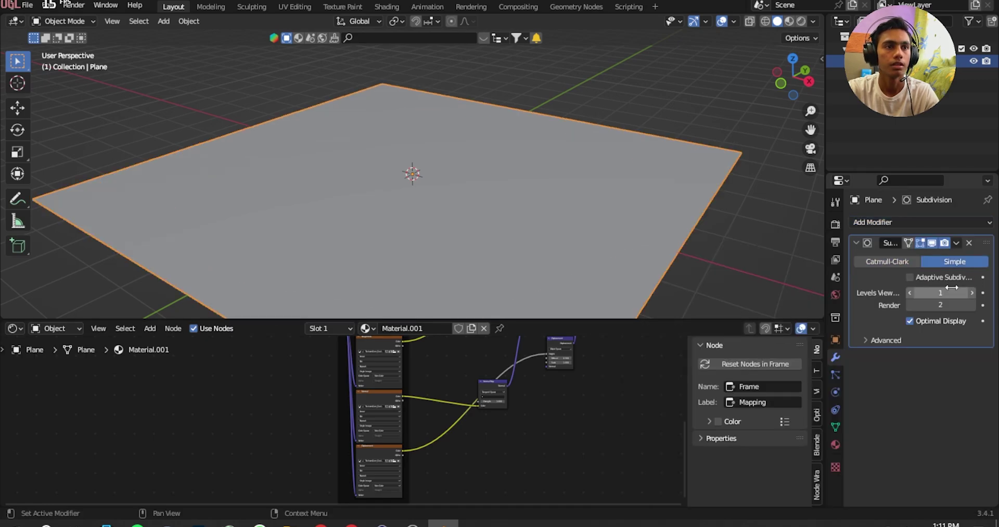
{"action": "left_click", "coordinate": [926, 276]}
Step: Brighten the world background color to light grey and preview the plane in rendered viewport shading
{"action": "middle_click_drag", "start_coordinate": [672, 295], "coordinate": [512, 274]}
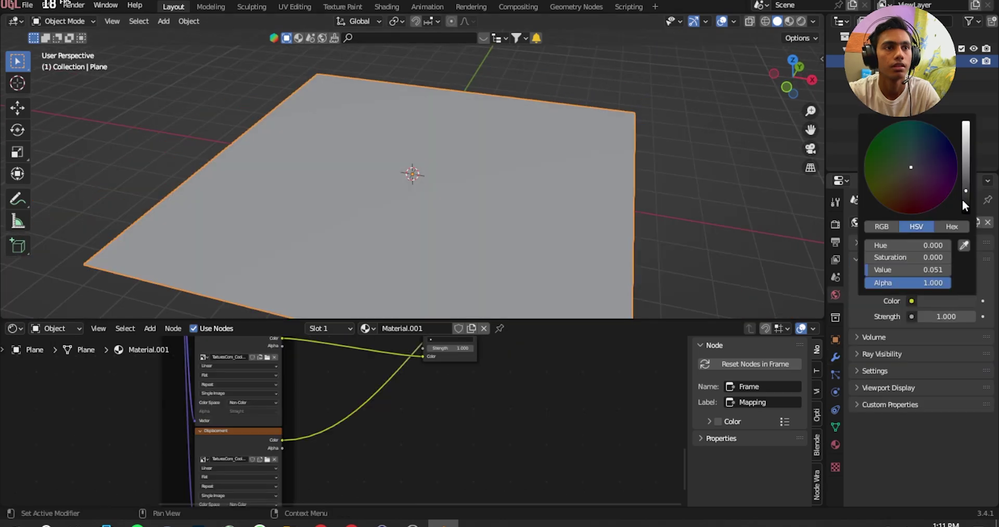
{"action": "left_click_drag", "start_coordinate": [963, 199], "coordinate": [965, 138]}
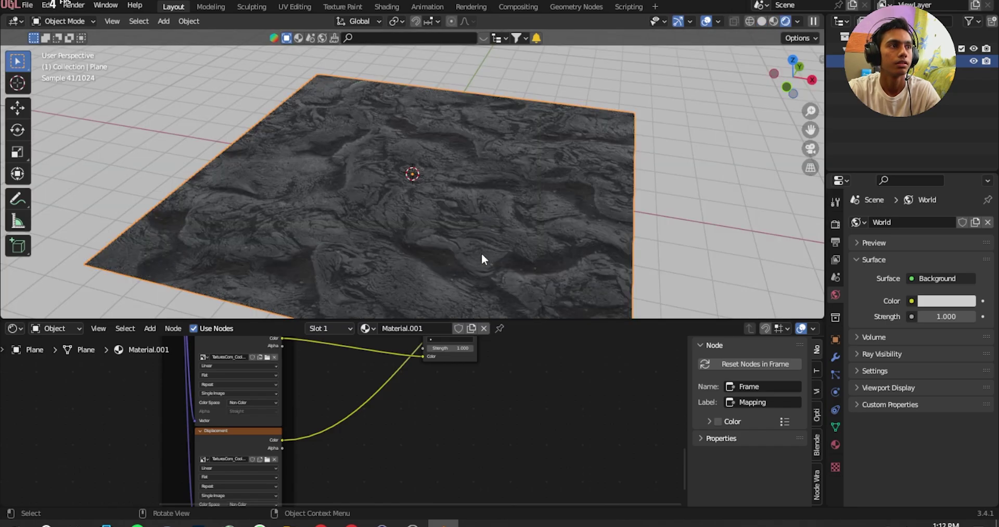
{"action": "scroll", "coordinate": [482, 253], "scroll_direction": "down", "scroll_amount": 1}
{"action": "mouse_move", "coordinate": [482, 253]}
{"action": "middle_mouse_down"}
{"action": "mouse_move", "coordinate": [498, 282]}
{"action": "mouse_move", "coordinate": [546, 295]}
{"action": "mouse_move", "coordinate": [576, 265]}
{"action": "mouse_move", "coordinate": [456, 301]}
{"action": "middle_mouse_up"}
{"action": "scroll", "coordinate": [498, 284], "scroll_direction": "up", "scroll_amount": 1}
{"action": "scroll", "coordinate": [494, 288], "scroll_direction": "up", "scroll_amount": 3}
{"action": "scroll", "coordinate": [577, 264], "scroll_direction": "down", "scroll_amount": 2}
{"action": "scroll", "coordinate": [459, 301], "scroll_direction": "up", "scroll_amount": 1}
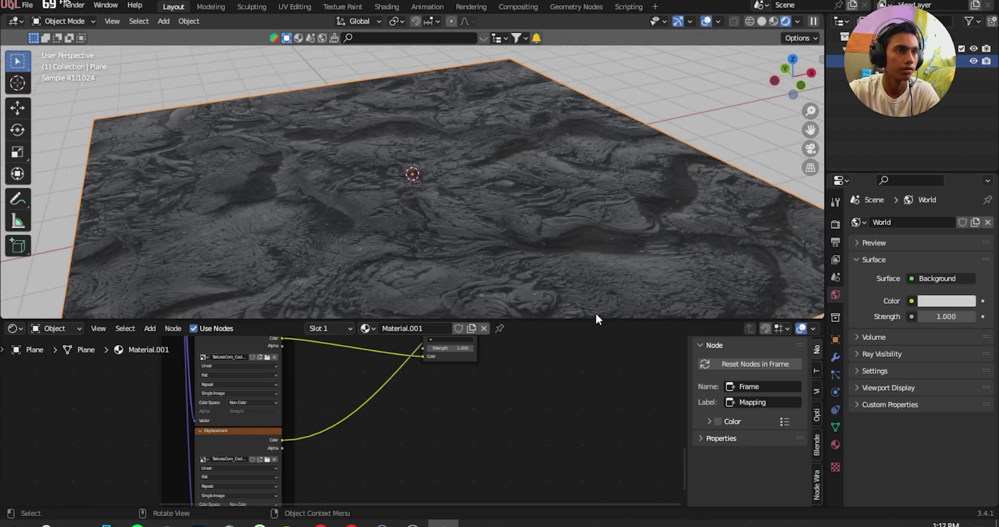
Step: Set the surface displacement method of the plane's material to Displacement and Bump
{"action": "left_click", "coordinate": [837, 444]}
{"action": "scroll", "coordinate": [936, 424], "scroll_direction": "down", "scroll_amount": 10}
{"action": "scroll", "coordinate": [937, 425], "scroll_direction": "down", "scroll_amount": 8}
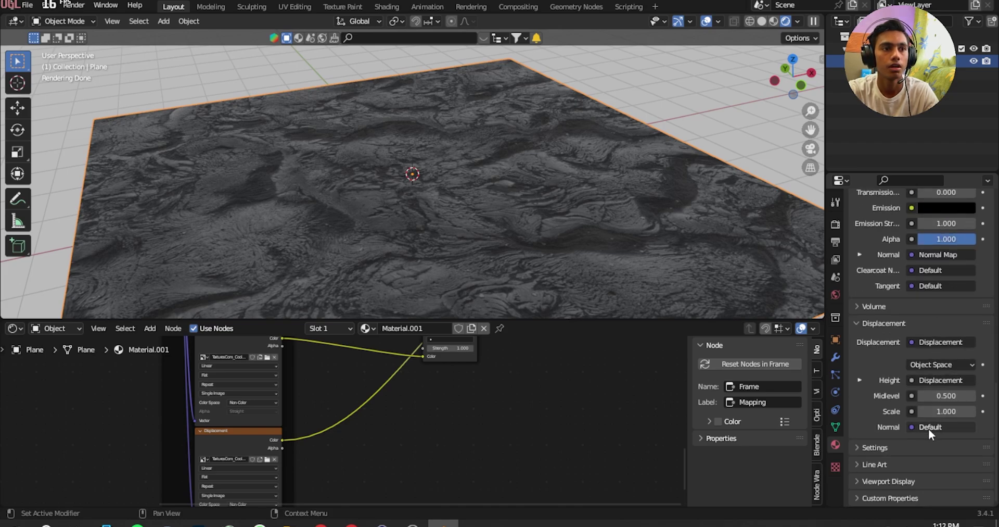
{"action": "left_click", "coordinate": [871, 447]}
{"action": "scroll", "coordinate": [937, 426], "scroll_direction": "down", "scroll_amount": 5}
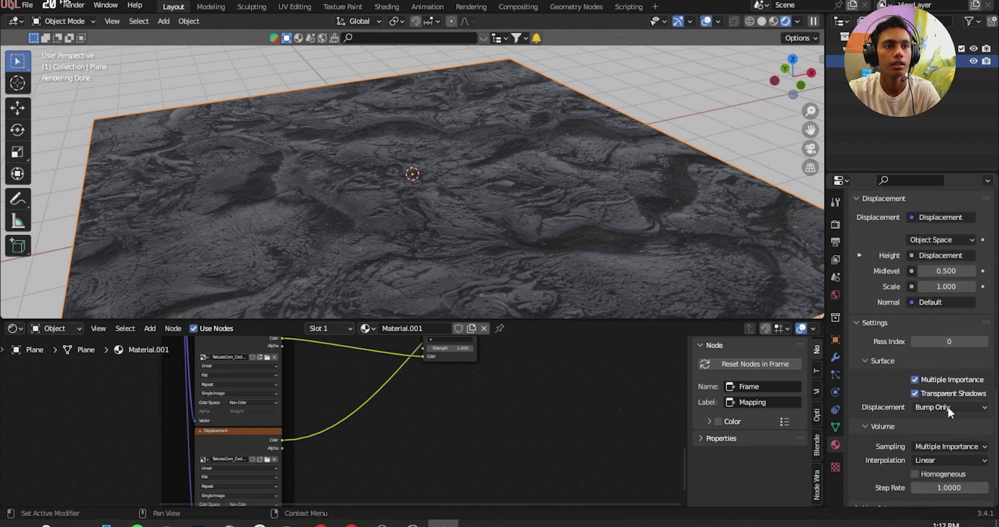
{"action": "left_click", "coordinate": [947, 407]}
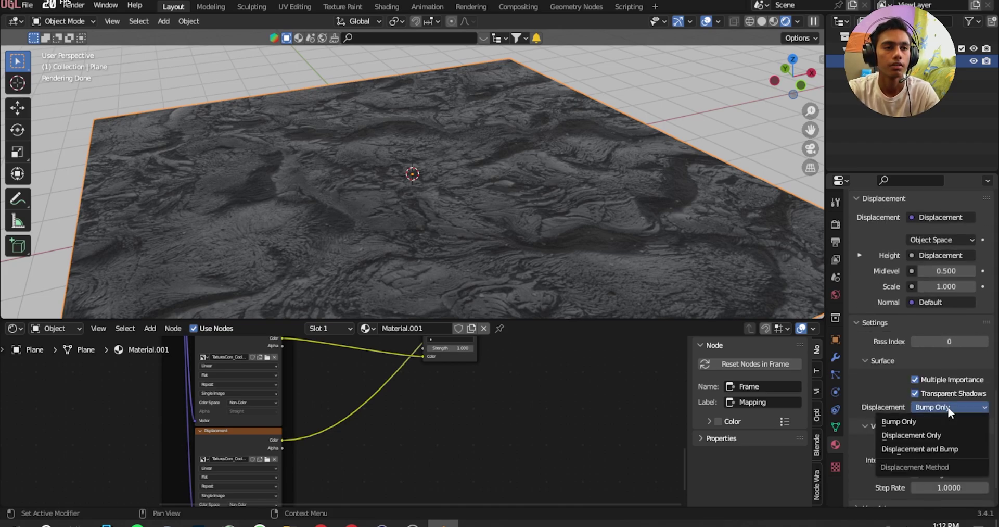
{"action": "left_click", "coordinate": [949, 450]}
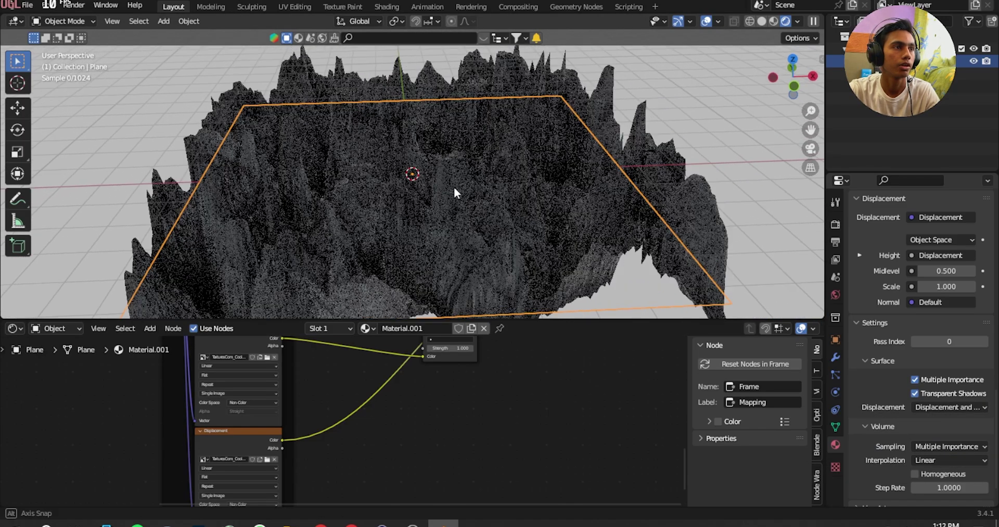
Step: Apply the plane's scale to its mesh data
{"action": "middle_click_drag", "start_coordinate": [452, 188], "coordinate": [417, 181]}
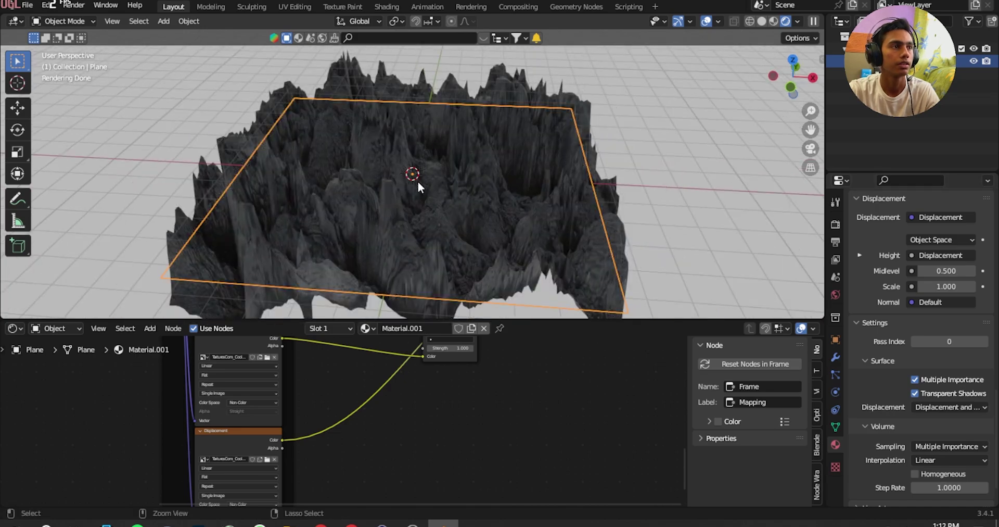
{"action": "key", "text": "ctrl+a"}
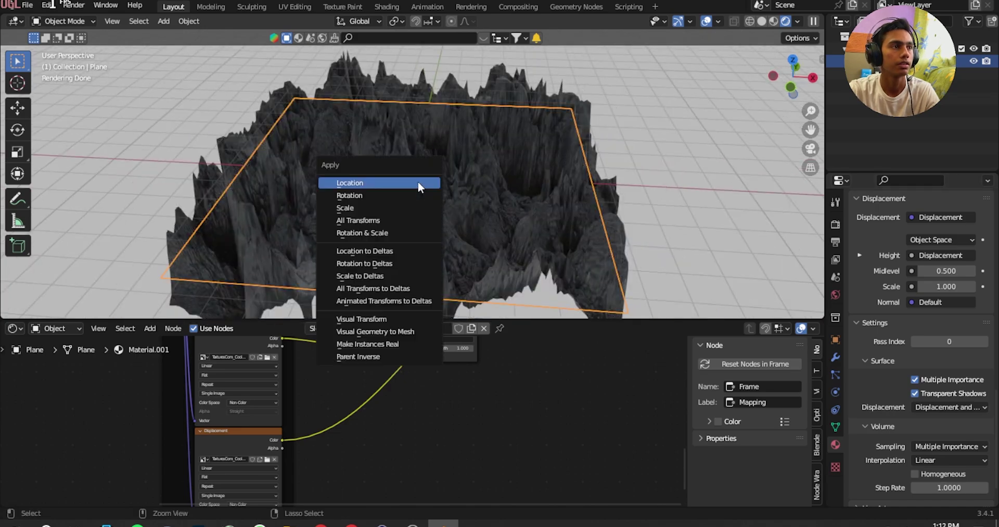
{"action": "left_click", "coordinate": [388, 205]}
{"action": "middle_click_drag", "start_coordinate": [387, 205], "coordinate": [435, 183]}
{"action": "scroll", "coordinate": [433, 194], "scroll_direction": "down", "scroll_amount": 2}
Step: Enter Edit Mode on the plane and split the shader node area to open a UV Editor beside it
{"action": "middle_click_drag", "start_coordinate": [270, 441], "coordinate": [425, 438]}
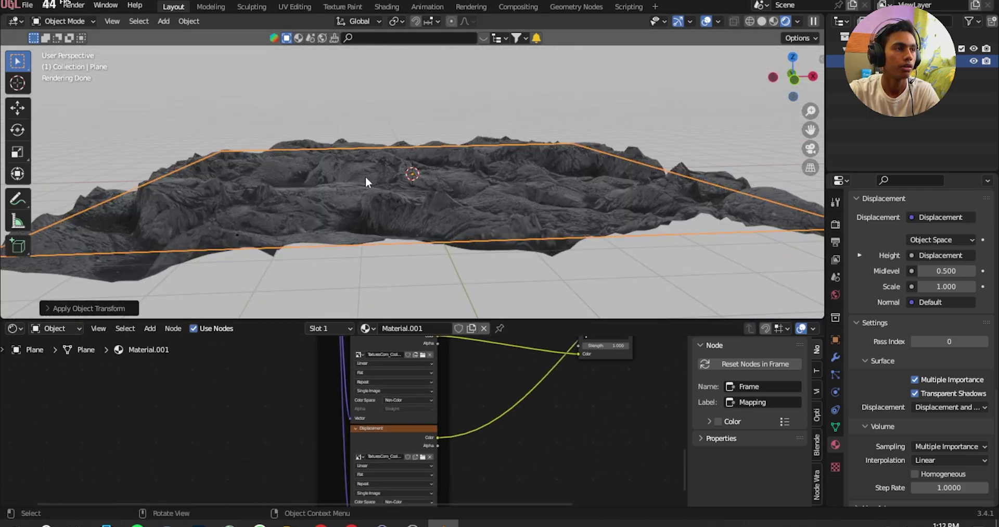
{"action": "key", "text": "Tab"}
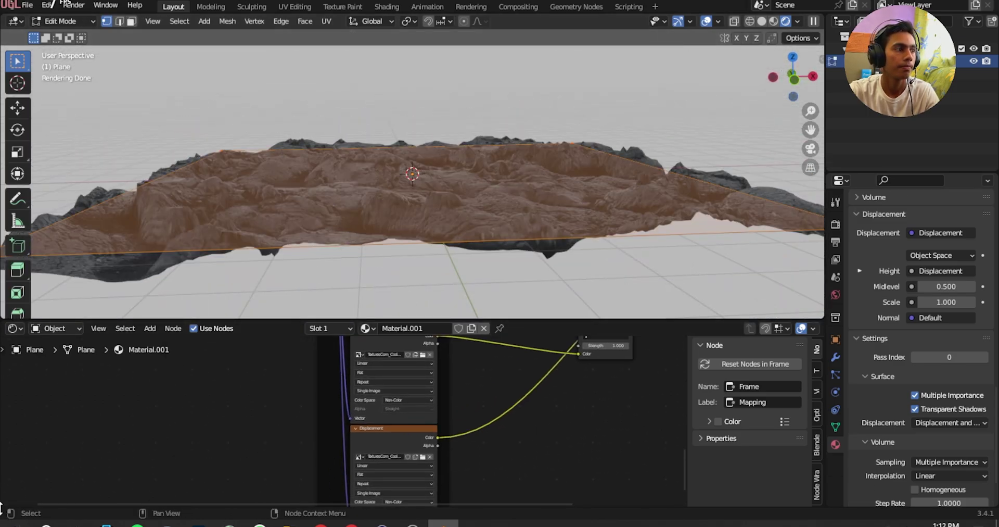
{"action": "left_click_drag", "start_coordinate": [1, 506], "coordinate": [253, 483]}
{"action": "left_click", "coordinate": [13, 328]}
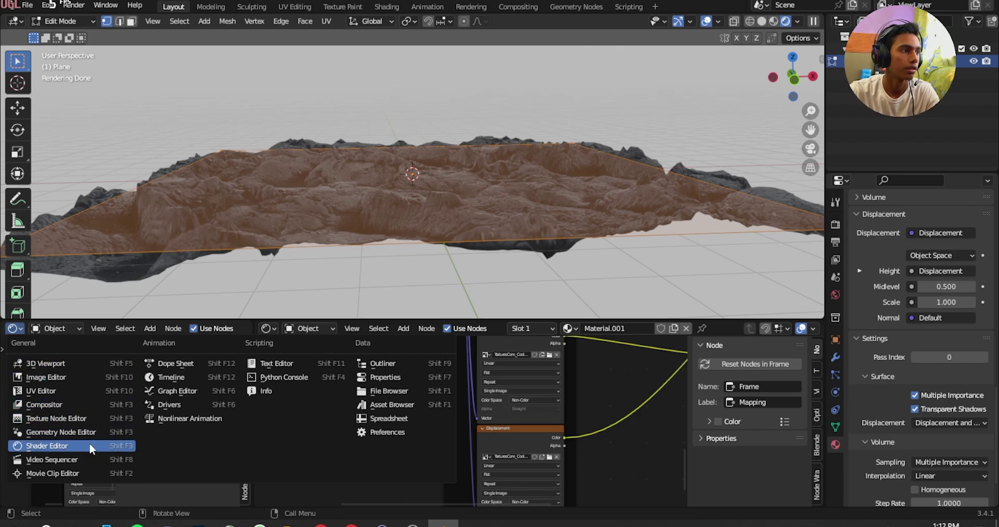
{"action": "left_click", "coordinate": [56, 391]}
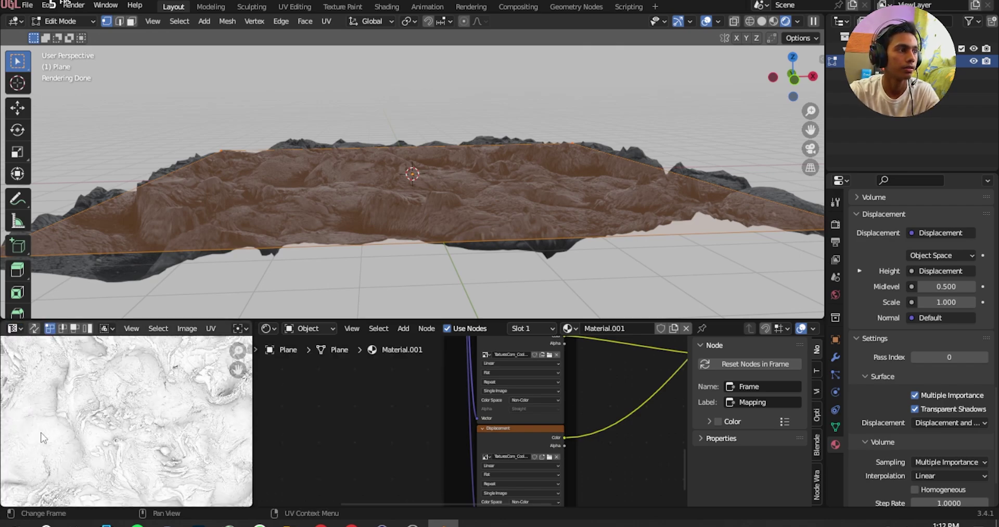
Step: Hide the viewport overlays, scale the plane's whole UV map up about 7.6 times and return to Object Mode
{"action": "scroll", "coordinate": [41, 433], "scroll_direction": "down", "scroll_amount": 6}
{"action": "key", "text": "a"}
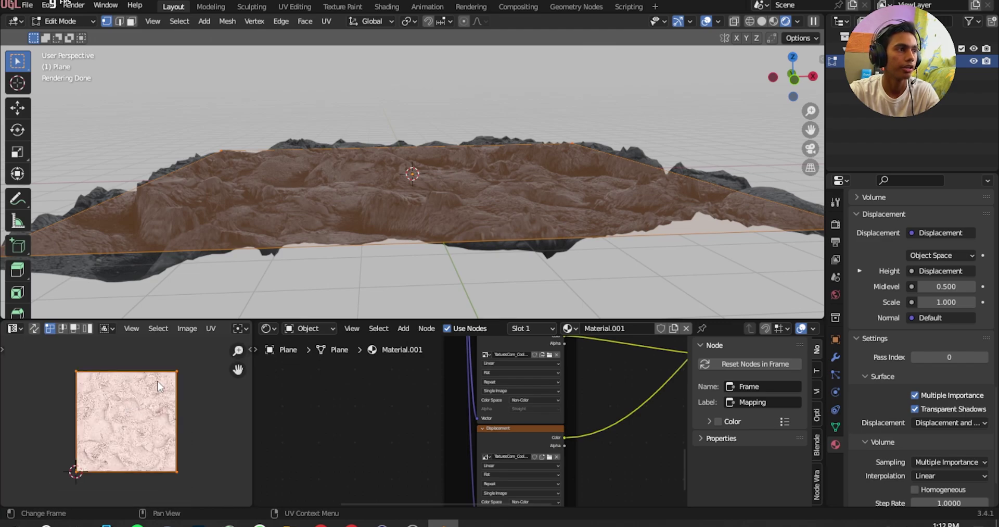
{"action": "middle_click_drag", "start_coordinate": [408, 174], "coordinate": [391, 248]}
{"action": "left_click", "coordinate": [706, 21]}
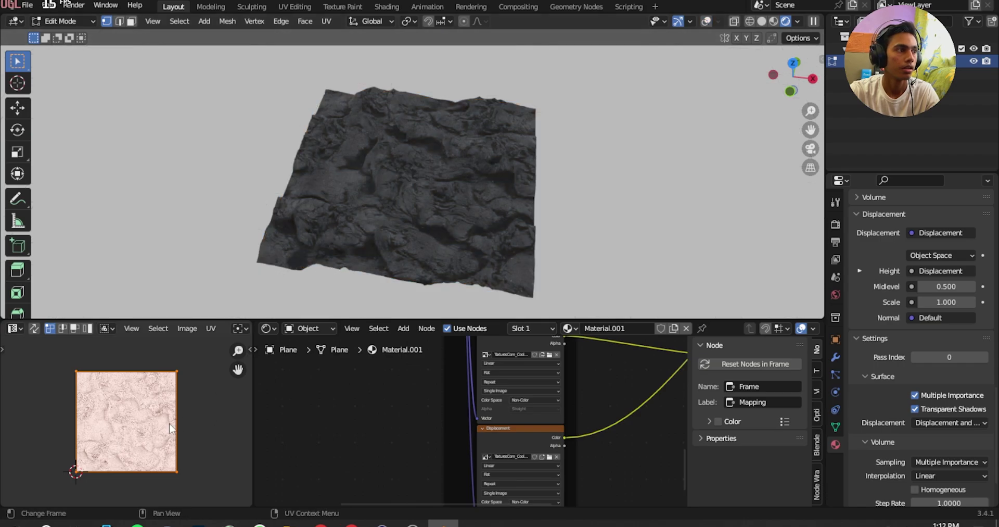
{"action": "scroll", "coordinate": [163, 429], "scroll_direction": "down", "scroll_amount": 5}
{"action": "scroll", "coordinate": [165, 430], "scroll_direction": "down", "scroll_amount": 2}
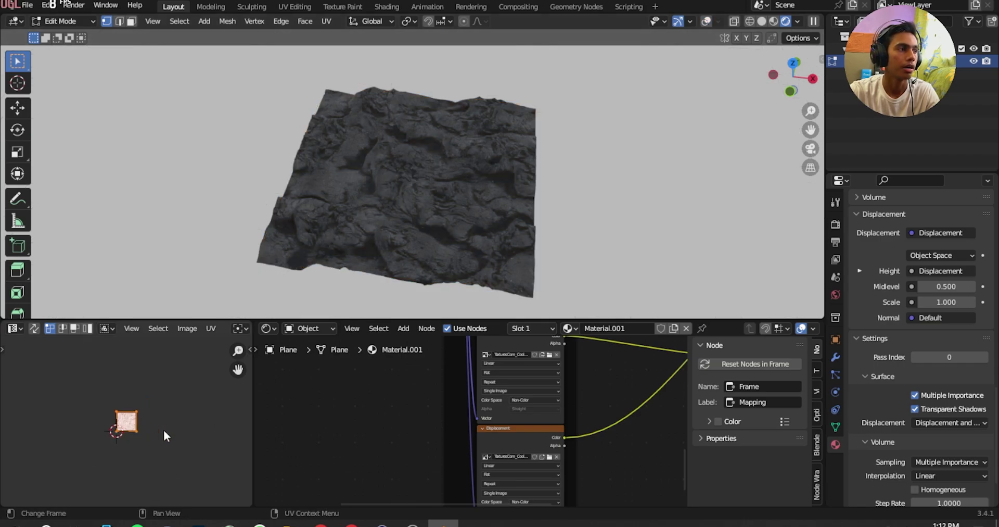
{"action": "key", "text": "s"}
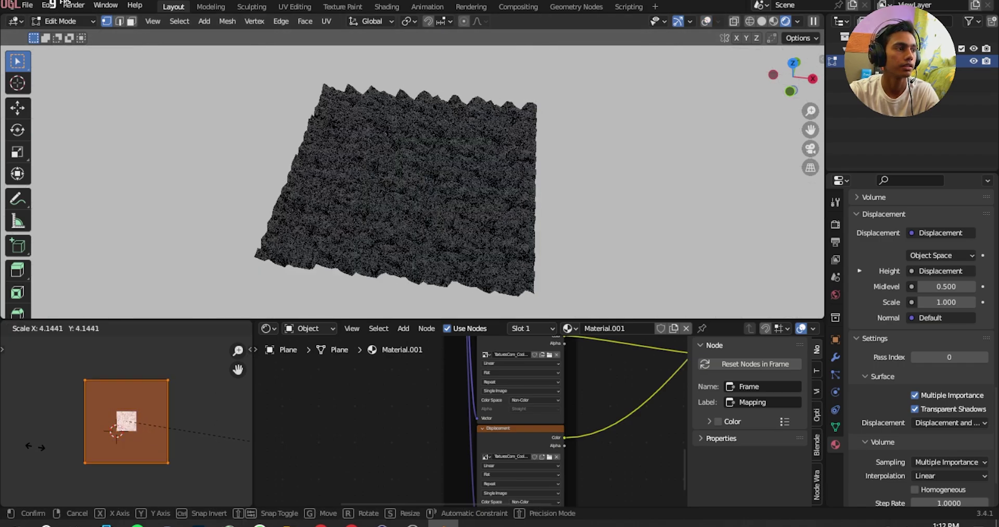
{"action": "left_click", "coordinate": [165, 456]}
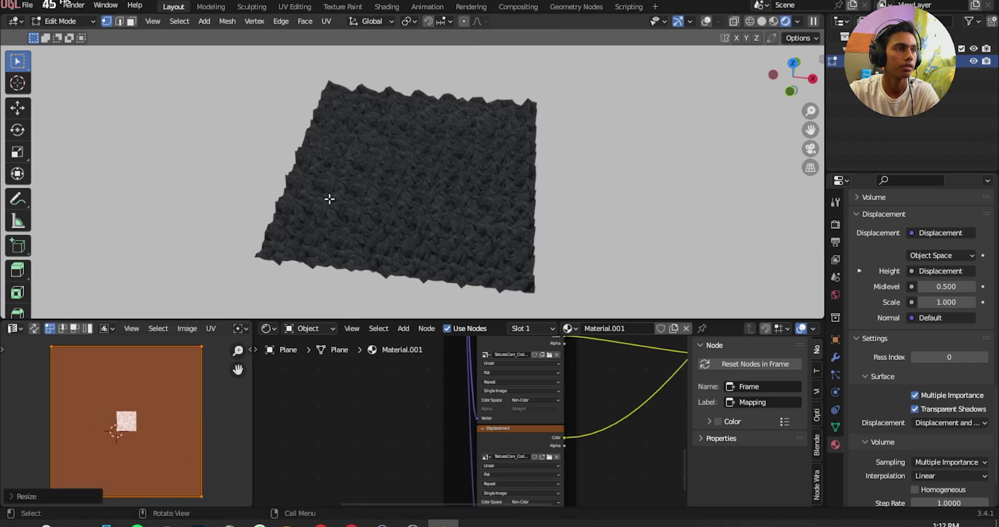
{"action": "middle_click_drag", "start_coordinate": [330, 201], "coordinate": [355, 167]}
{"action": "scroll", "coordinate": [354, 167], "scroll_direction": "up", "scroll_amount": 6}
{"action": "key", "text": "Tab"}
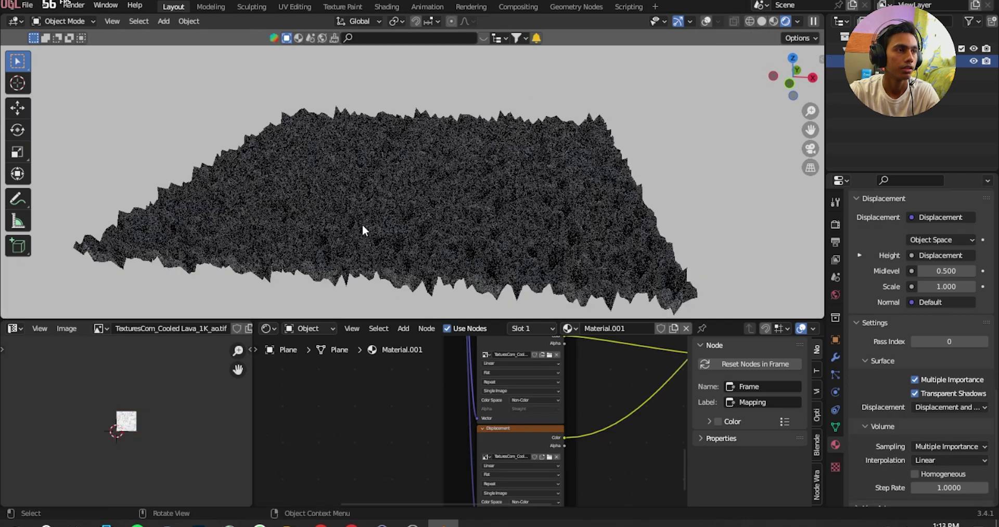
Step: Add a Noise Texture node in the free area beside the Displacement image texture
{"action": "scroll", "coordinate": [521, 411], "scroll_direction": "down", "scroll_amount": 2}
{"action": "scroll", "coordinate": [455, 207], "scroll_direction": "up", "scroll_amount": 6}
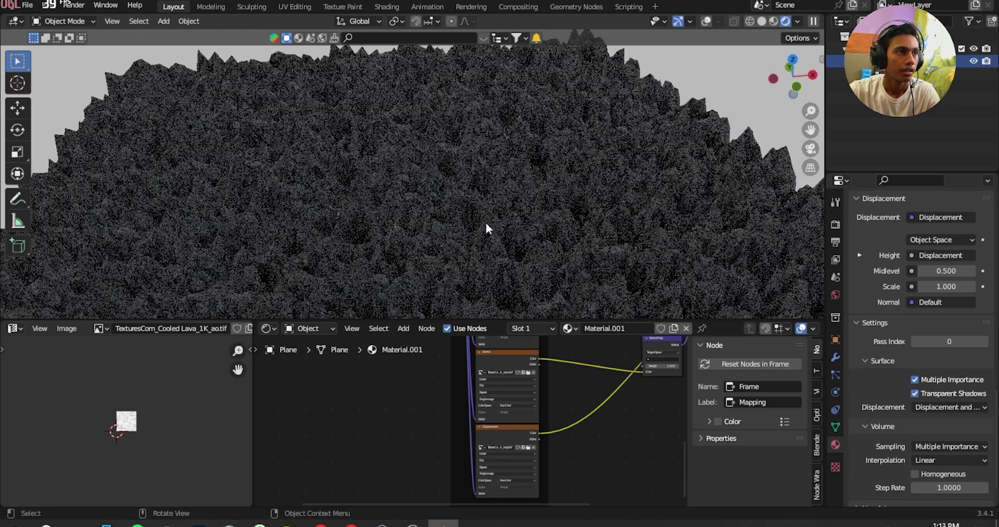
{"action": "scroll", "coordinate": [444, 243], "scroll_direction": "down", "scroll_amount": 4}
{"action": "middle_click_drag", "start_coordinate": [404, 228], "coordinate": [536, 225]}
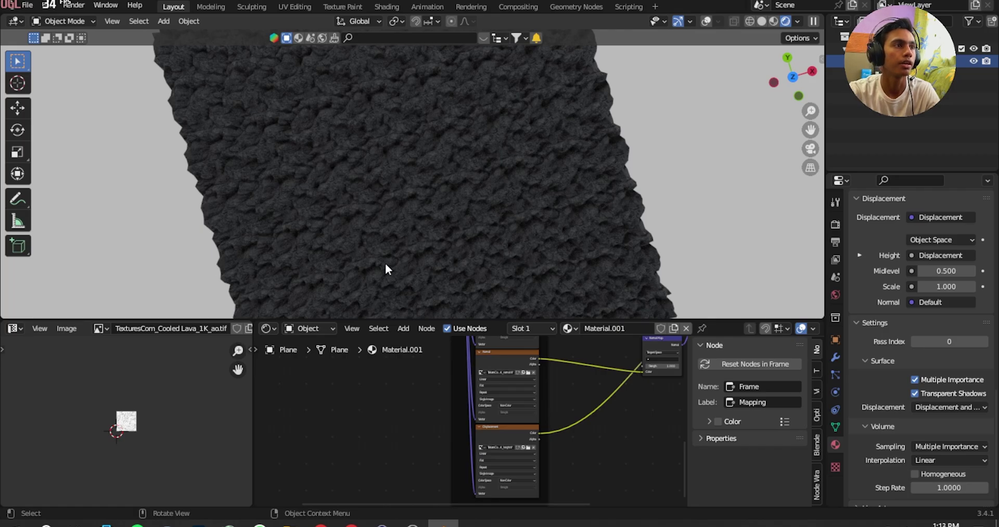
{"action": "middle_click_drag", "start_coordinate": [385, 254], "coordinate": [337, 236]}
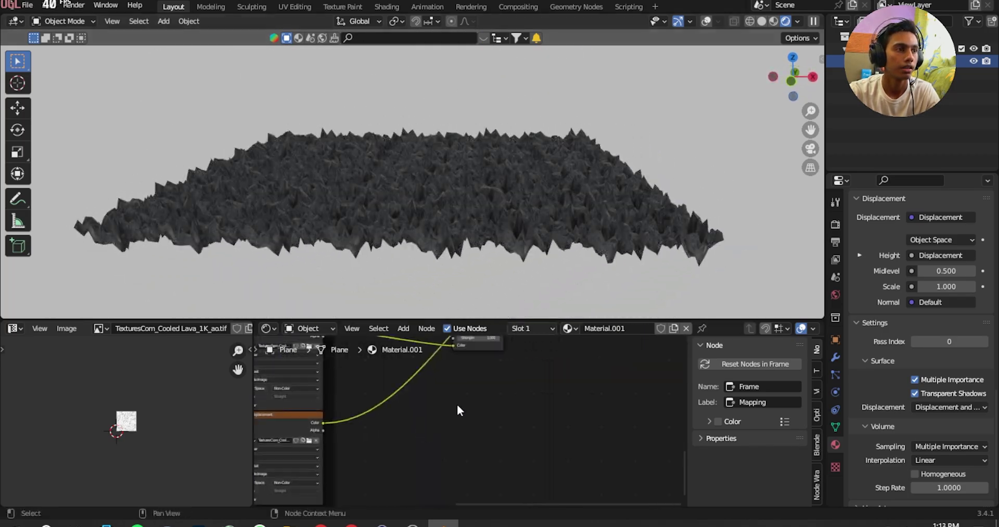
{"action": "key", "text": "shift+a"}
{"action": "left_click", "coordinate": [429, 371]}
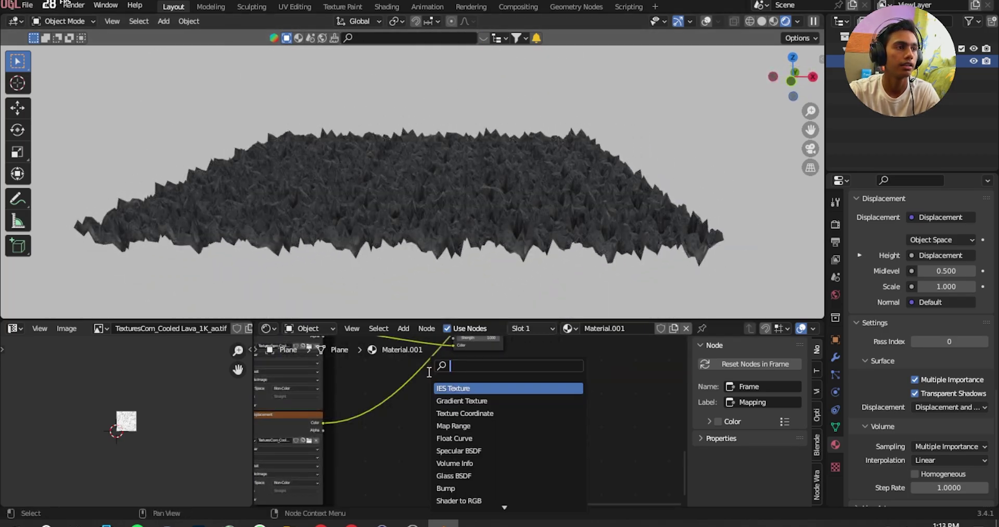
{"action": "type", "text": "nois"}
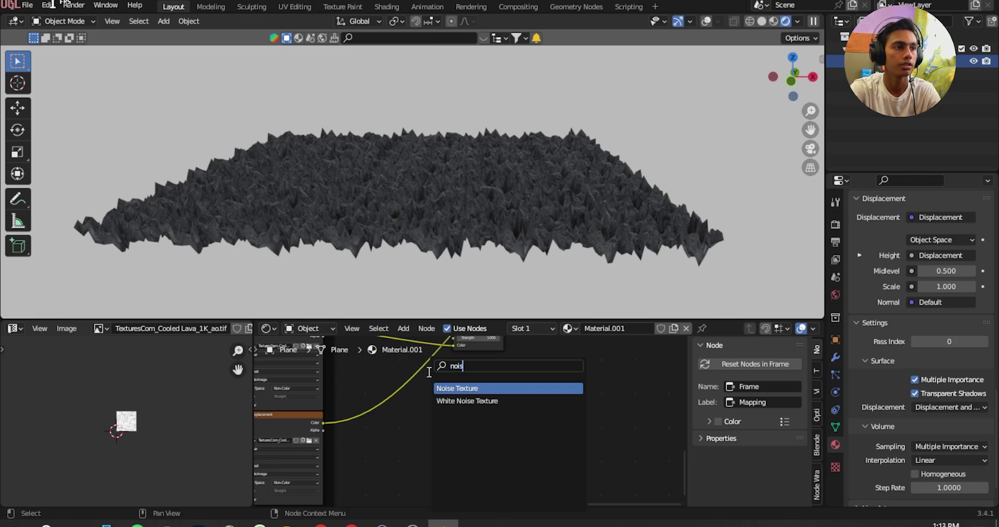
{"action": "key", "text": "Return"}
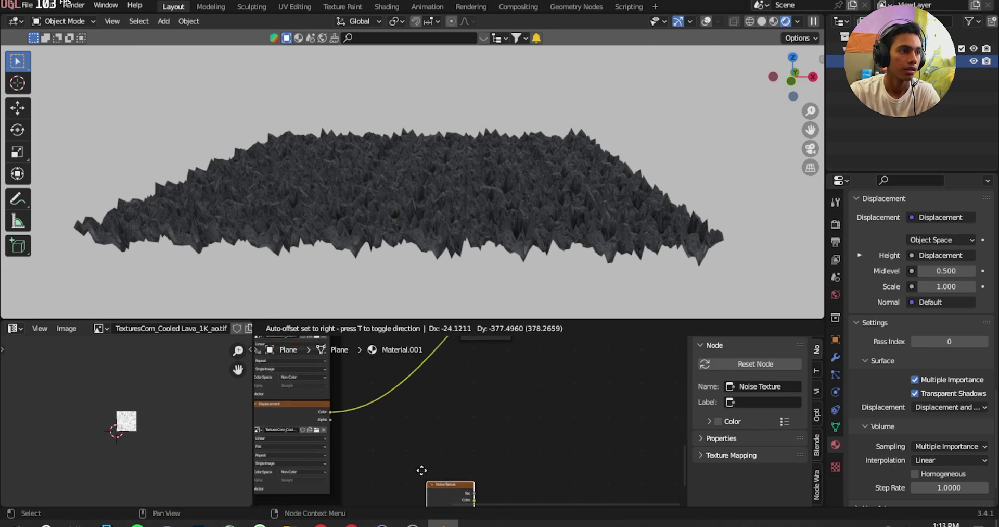
{"action": "left_click", "coordinate": [428, 440]}
Step: Combine the Displacement texture's Color with the Noise Texture's Fac through a Mix node feeding the displacement height
{"action": "scroll", "coordinate": [364, 453], "scroll_direction": "up", "scroll_amount": 1}
{"action": "middle_click_drag", "start_coordinate": [363, 452], "coordinate": [401, 426]}
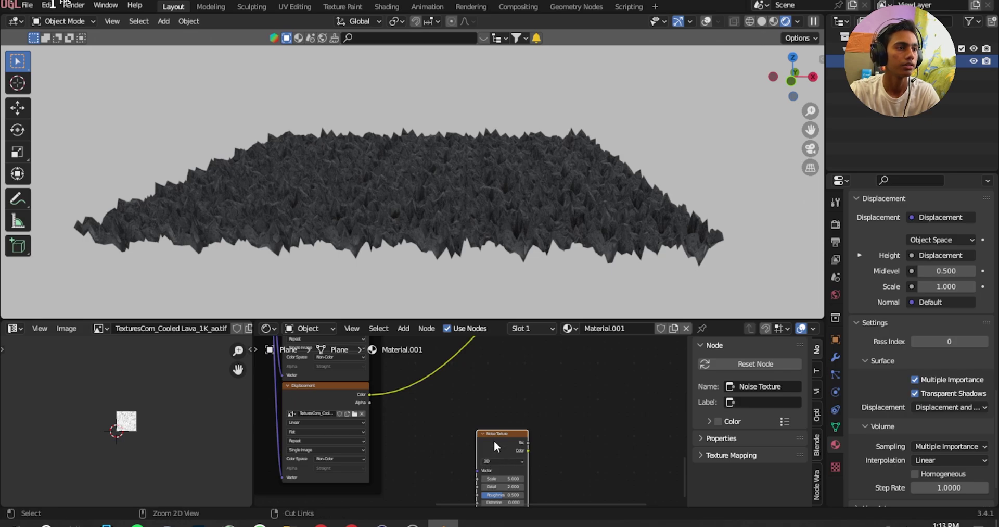
{"action": "right_click_drag", "start_coordinate": [494, 440], "coordinate": [345, 400], "text": "ctrl+shift"}
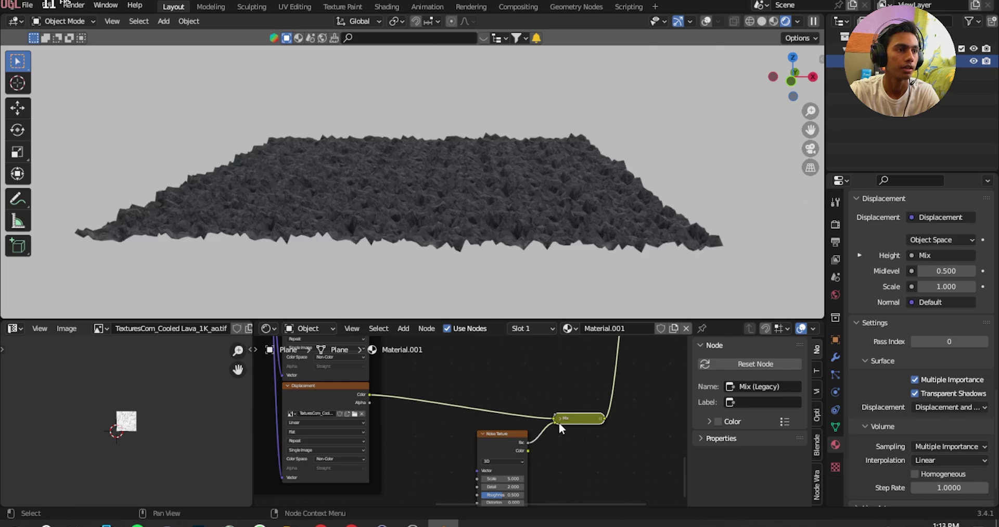
Step: Set the Noise Texture's Scale to 20 and Detail to 15
{"action": "scroll", "coordinate": [463, 423], "scroll_direction": "up", "scroll_amount": 3}
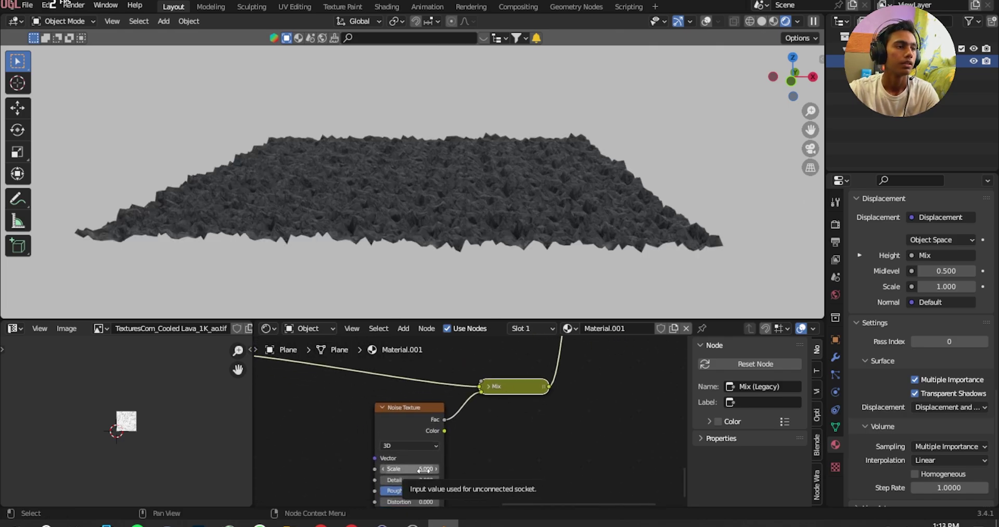
{"action": "left_click", "coordinate": [409, 468]}
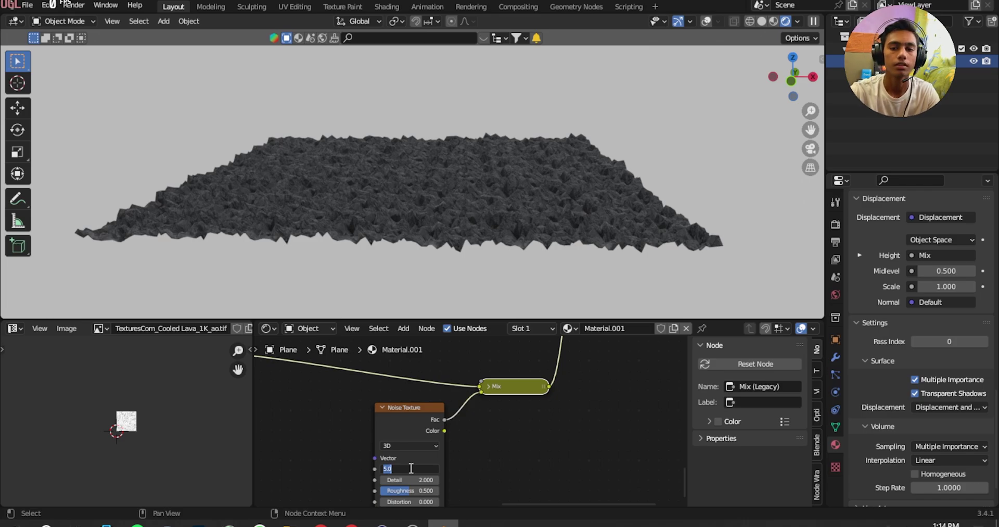
{"action": "key", "text": "Return"}
{"action": "middle_click_drag", "start_coordinate": [409, 426], "coordinate": [483, 420]}
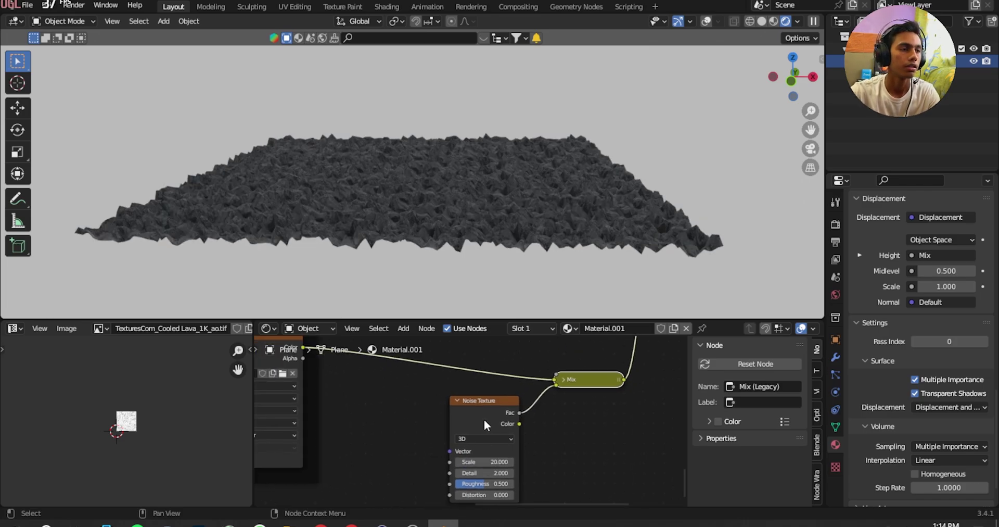
{"action": "left_click", "coordinate": [489, 471]}
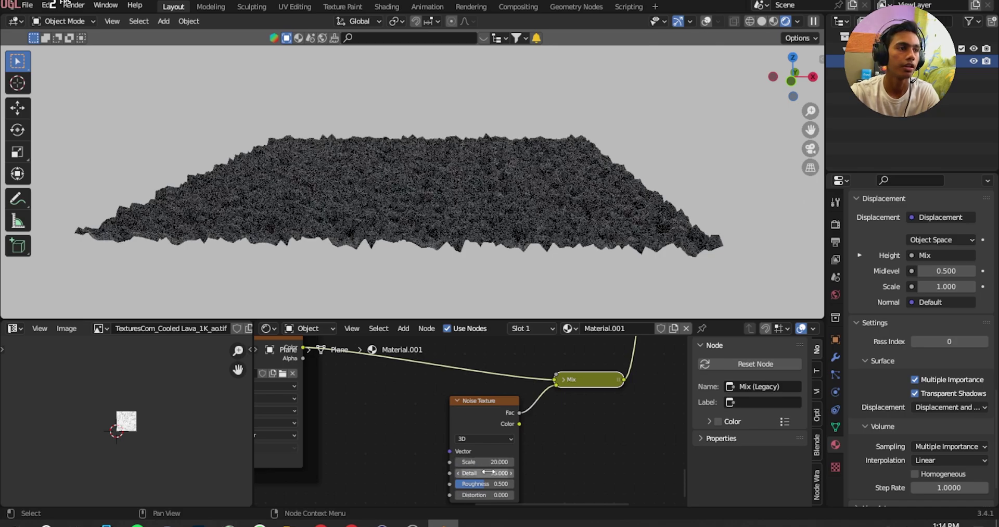
{"action": "key", "text": "Return"}
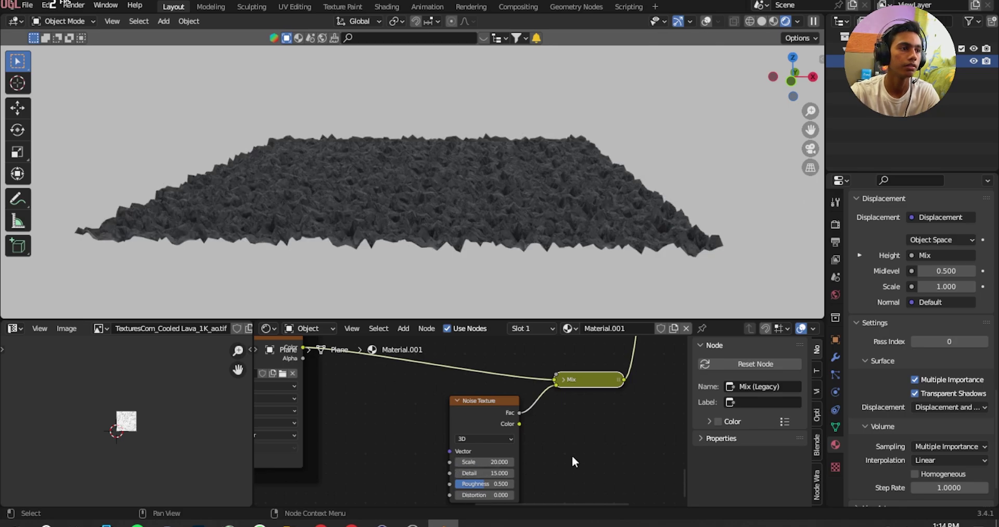
Step: Expand the Mix node that feeds the displacement height and set its Fac to 1.000
{"action": "left_click", "coordinate": [565, 379]}
{"action": "scroll", "coordinate": [507, 435], "scroll_direction": "up", "scroll_amount": 3}
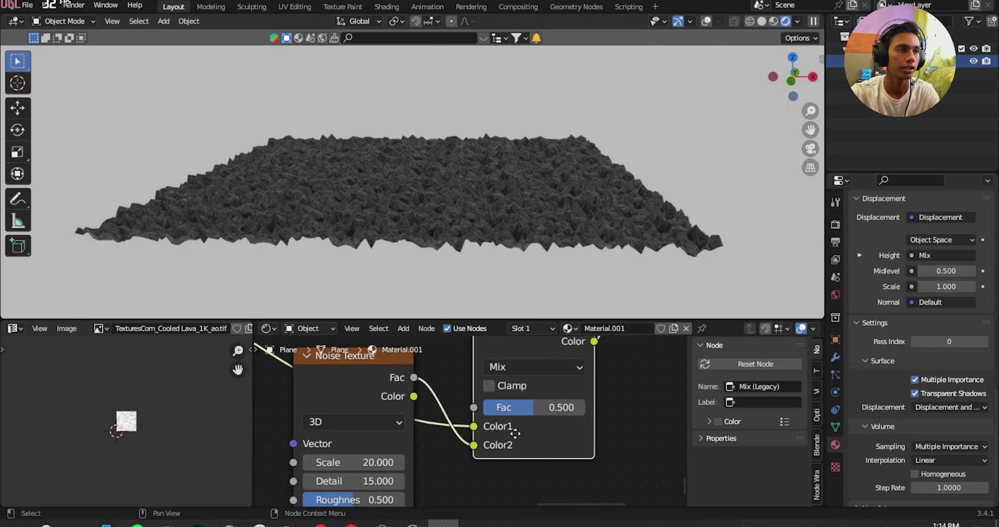
{"action": "middle_click_drag", "start_coordinate": [506, 435], "coordinate": [441, 441]}
{"action": "left_click_drag", "start_coordinate": [451, 416], "coordinate": [643, 405]}
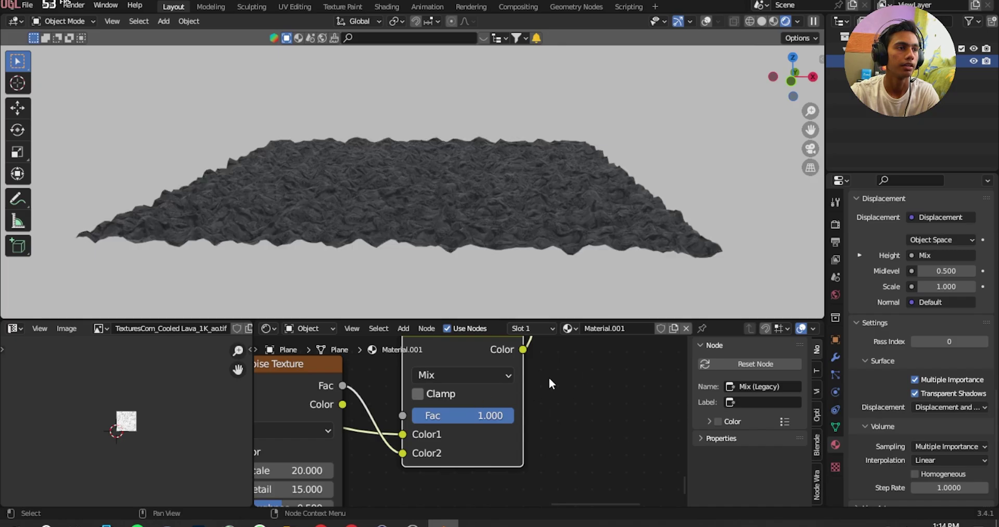
Step: Set the Displacement node's Scale to 1.310
{"action": "middle_click_drag", "start_coordinate": [569, 370], "coordinate": [417, 356]}
{"action": "scroll", "coordinate": [422, 175], "scroll_direction": "up", "scroll_amount": 4}
{"action": "middle_click_drag", "start_coordinate": [422, 175], "coordinate": [401, 185]}
{"action": "scroll", "coordinate": [407, 184], "scroll_direction": "down", "scroll_amount": 3}
{"action": "scroll", "coordinate": [476, 391], "scroll_direction": "down", "scroll_amount": 2}
{"action": "middle_click_drag", "start_coordinate": [458, 377], "coordinate": [457, 403]}
{"action": "scroll", "coordinate": [457, 403], "scroll_direction": "up", "scroll_amount": 2}
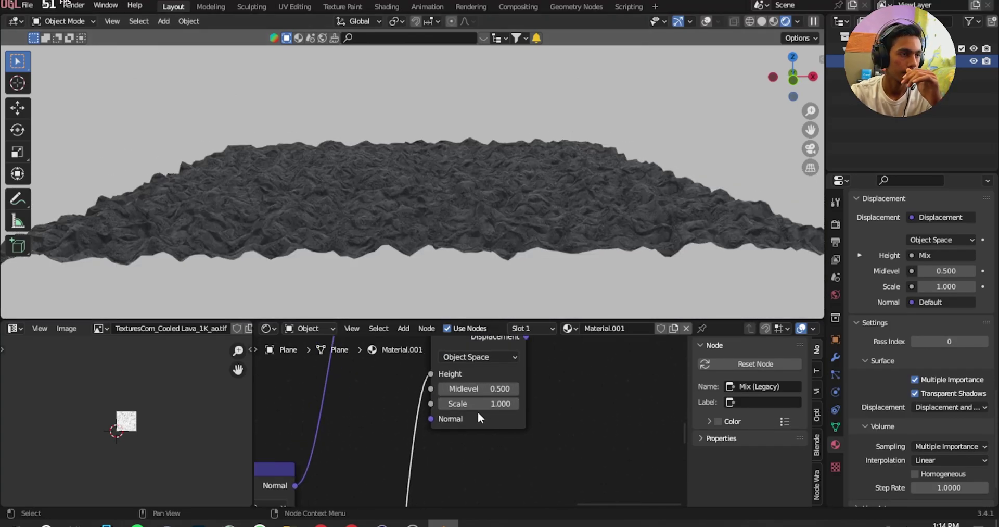
{"action": "middle_click_drag", "start_coordinate": [494, 396], "coordinate": [483, 425]}
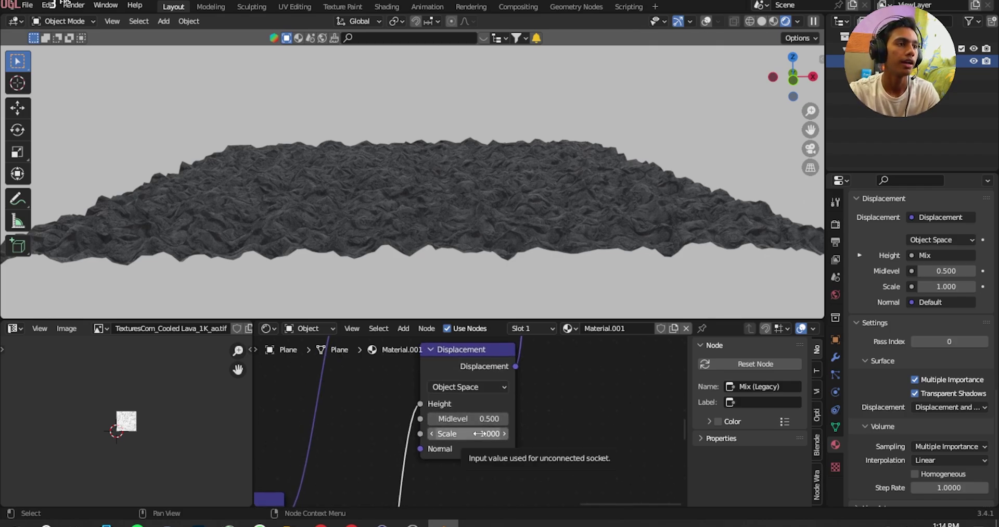
{"action": "left_click", "coordinate": [480, 433]}
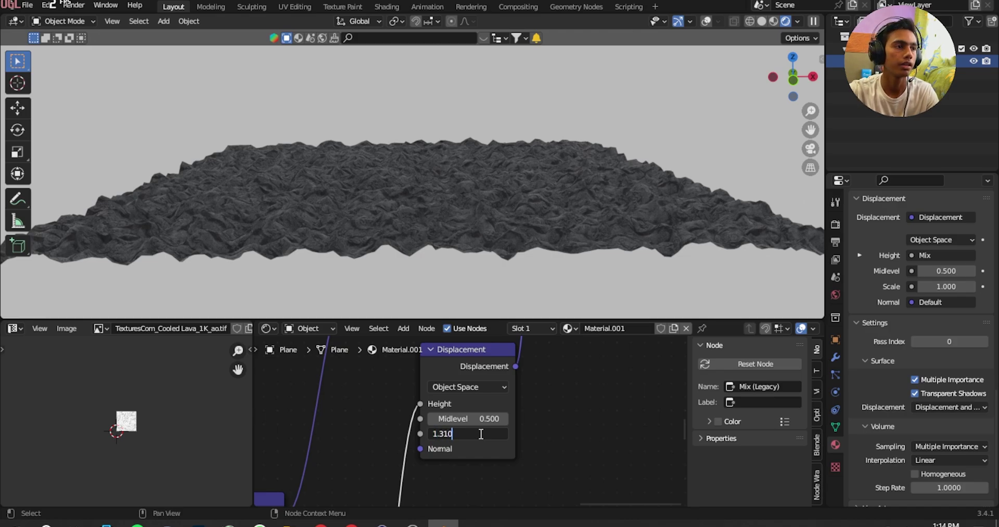
{"action": "key", "text": "Return"}
Step: Save the project in the Downloads folder as Environtuts
{"action": "scroll", "coordinate": [497, 217], "scroll_direction": "up", "scroll_amount": 3}
{"action": "mouse_move", "coordinate": [497, 217]}
{"action": "middle_mouse_down"}
{"action": "mouse_move", "coordinate": [492, 236]}
{"action": "mouse_move", "coordinate": [481, 223]}
{"action": "middle_mouse_up"}
{"action": "scroll", "coordinate": [384, 235], "scroll_direction": "down", "scroll_amount": 4}
{"action": "key", "text": "ctrl+s"}
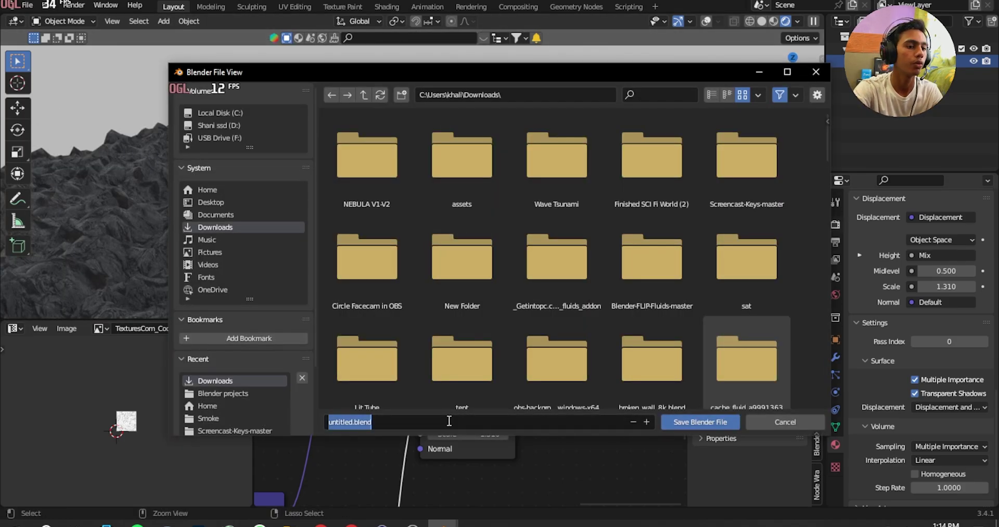
{"action": "type", "text": "Environtuts"}
{"action": "key", "text": "Return"}
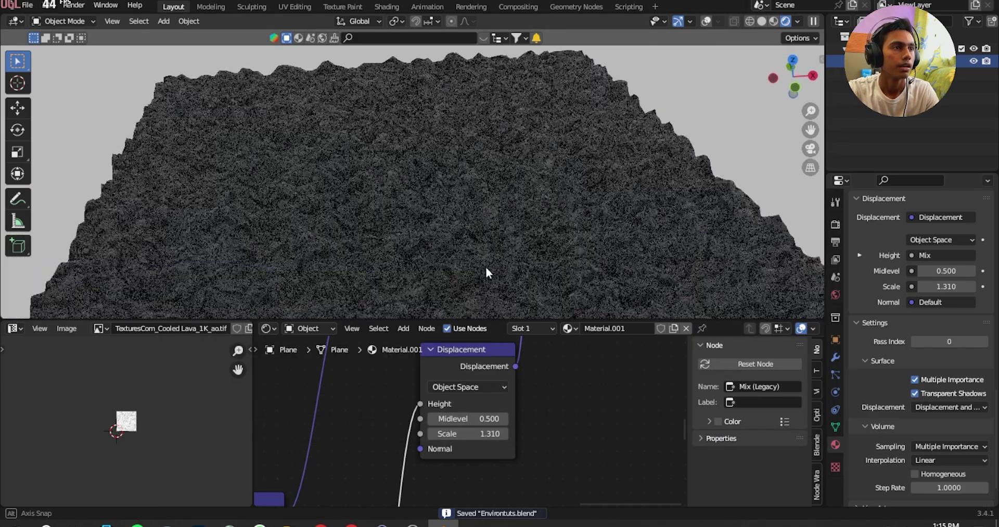
Step: Apply the lava plane's object transform
{"action": "middle_click_drag", "start_coordinate": [485, 264], "coordinate": [438, 227]}
{"action": "key", "text": "ctrl+a"}
{"action": "left_click", "coordinate": [436, 226]}
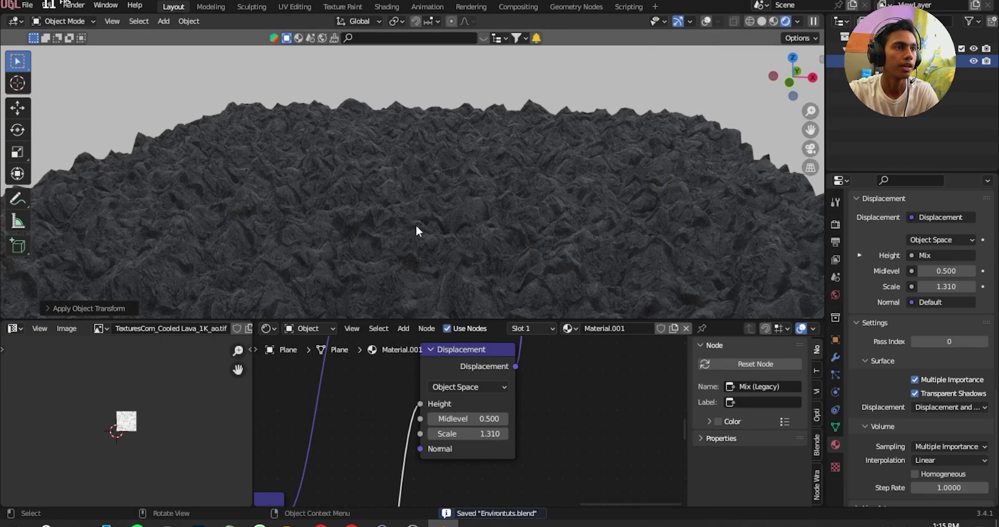
{"action": "scroll", "coordinate": [422, 234], "scroll_direction": "up", "scroll_amount": 5}
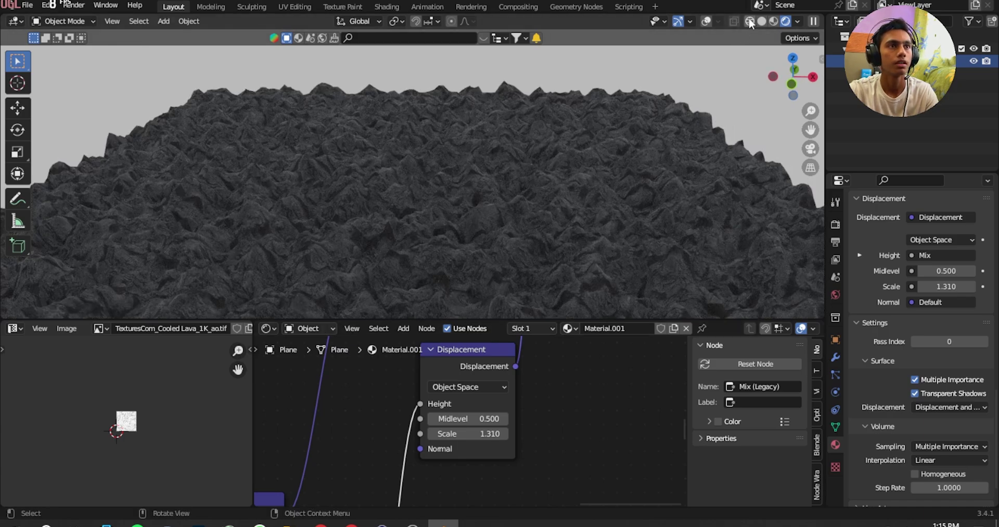
Step: Scale the lava plane's whole UV map up further and return to Object Mode
{"action": "key", "text": "Tab"}
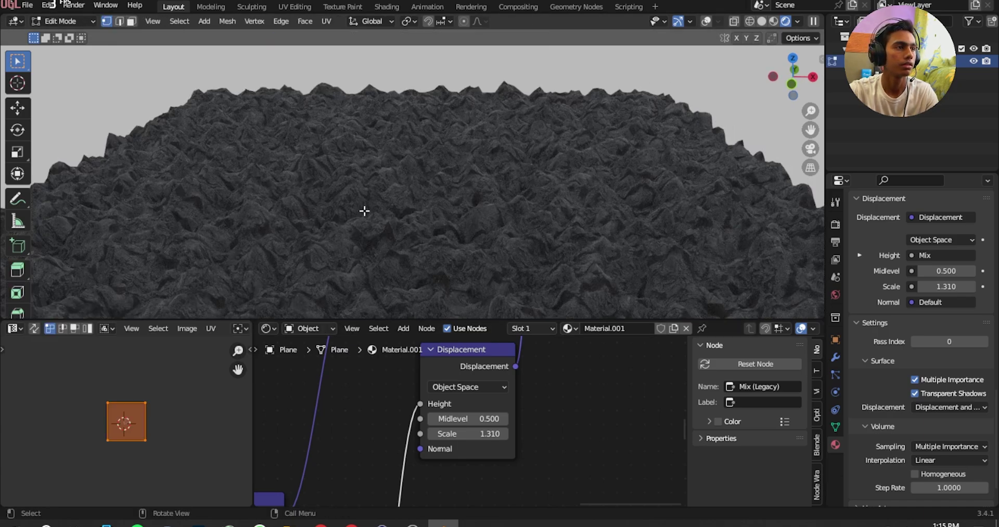
{"action": "key", "text": "s"}
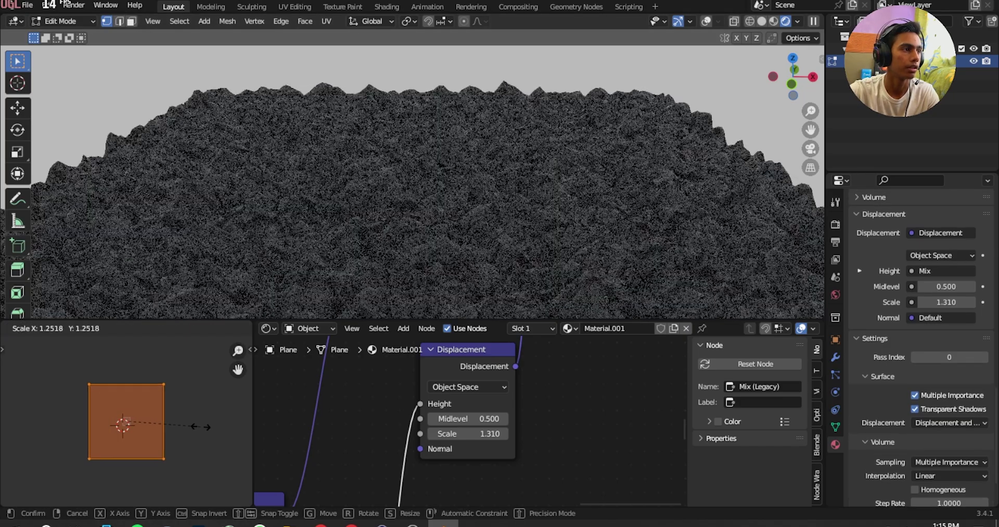
{"action": "left_click", "coordinate": [219, 424]}
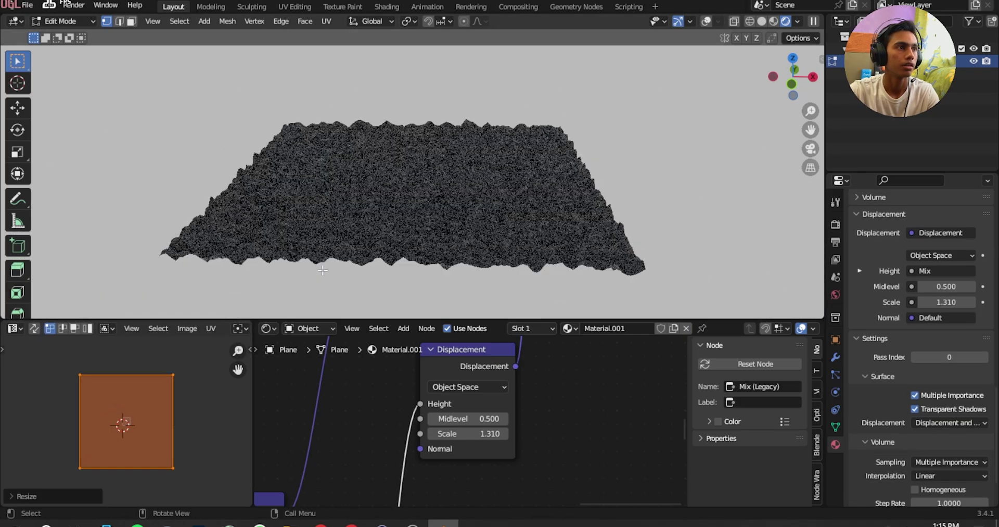
{"action": "key", "text": "Tab"}
Step: Insert a ColorRamp node into the link between the roughness texture and the Principled BSDF's Roughness input
{"action": "middle_click_drag", "start_coordinate": [514, 243], "coordinate": [399, 273]}
{"action": "scroll", "coordinate": [399, 272], "scroll_direction": "down", "scroll_amount": 3}
{"action": "scroll", "coordinate": [404, 449], "scroll_direction": "down", "scroll_amount": 2}
{"action": "middle_click_drag", "start_coordinate": [414, 453], "coordinate": [649, 398]}
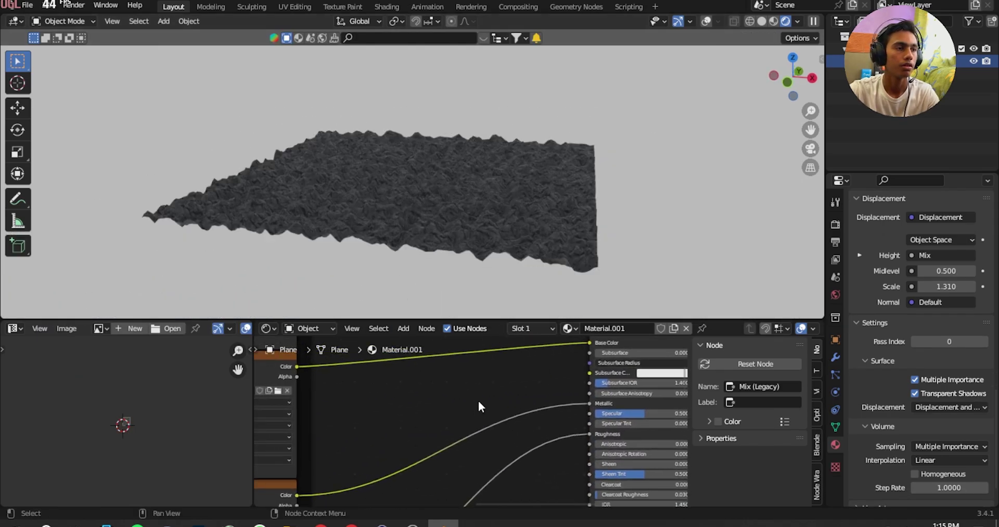
{"action": "key", "text": "shift+a"}
{"action": "left_click", "coordinate": [472, 374]}
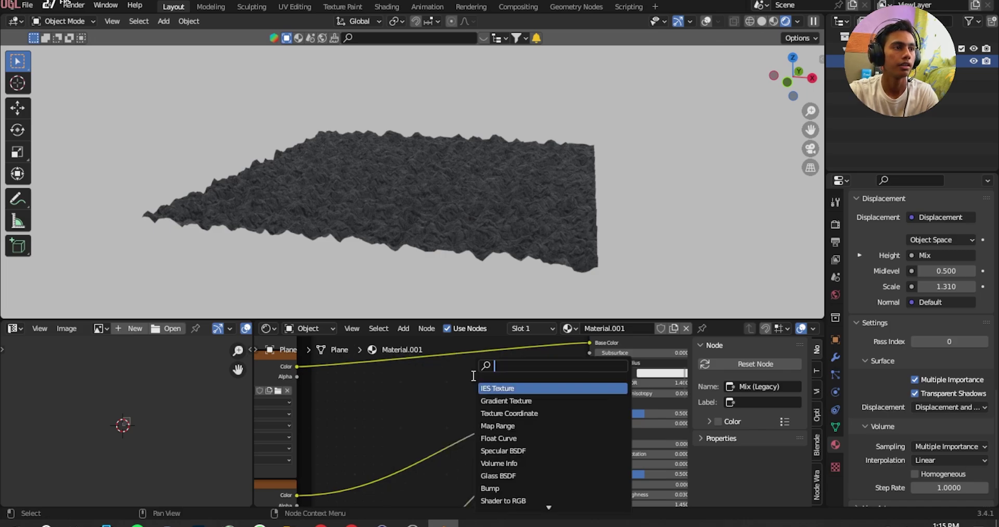
{"action": "type", "text": "c"}
{"action": "key", "text": "Return"}
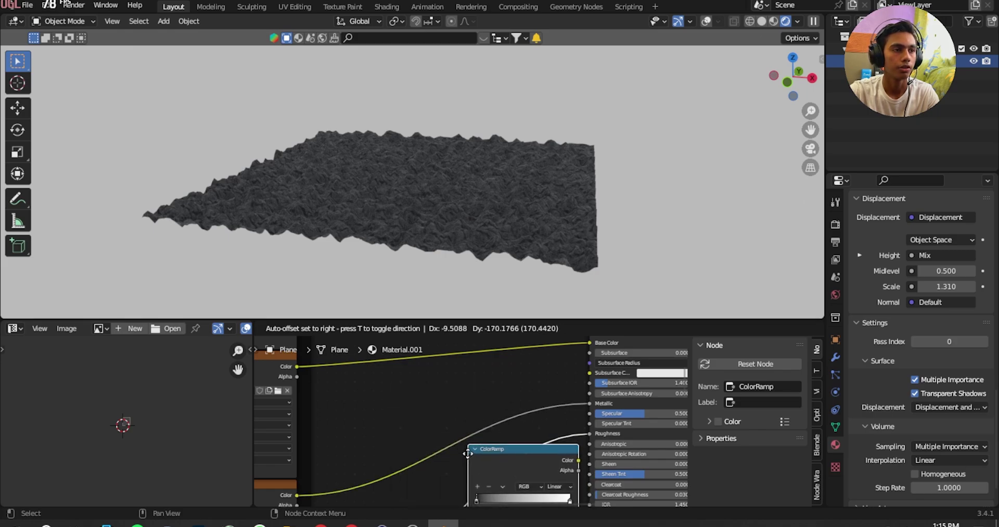
{"action": "left_click", "coordinate": [467, 453]}
{"action": "middle_click_drag", "start_coordinate": [468, 453], "coordinate": [535, 355]}
{"action": "middle_click_drag", "start_coordinate": [533, 413], "coordinate": [556, 483]}
Step: Disconnect the texture from the Principled BSDF's Metallic input and set Metallic to 1.0
{"action": "middle_click_drag", "start_coordinate": [676, 377], "coordinate": [613, 402]}
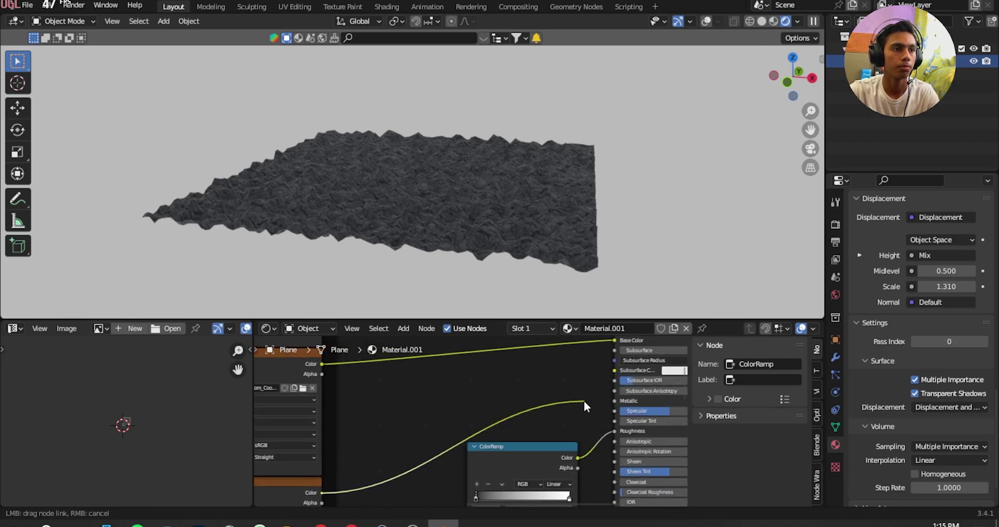
{"action": "left_click_drag", "start_coordinate": [641, 401], "coordinate": [688, 401]}
{"action": "middle_click_drag", "start_coordinate": [601, 397], "coordinate": [415, 413]}
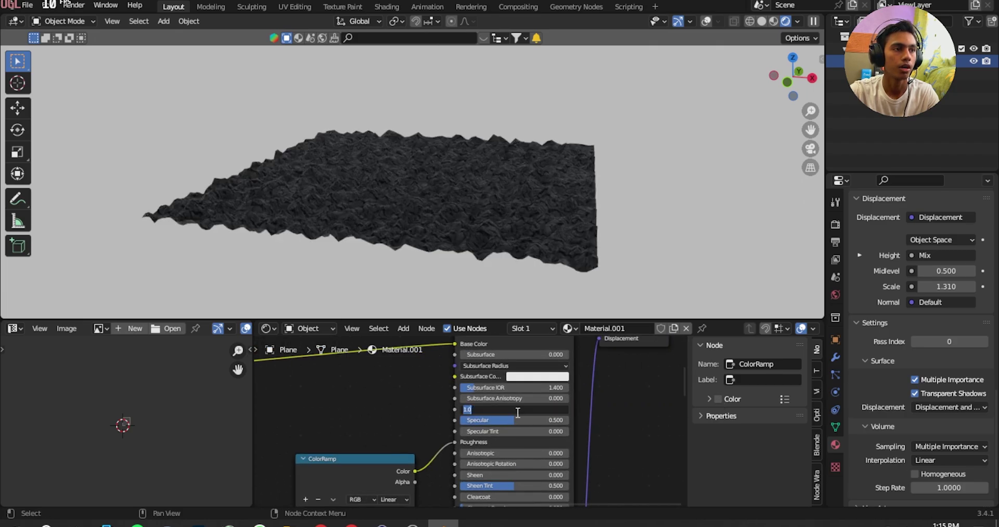
Step: Set the position of the roughness ColorRamp's black stop to 0.430
{"action": "middle_click_drag", "start_coordinate": [375, 410], "coordinate": [502, 345]}
{"action": "scroll", "coordinate": [503, 345], "scroll_direction": "up", "scroll_amount": 2}
{"action": "middle_click_drag", "start_coordinate": [349, 419], "coordinate": [493, 430]}
{"action": "scroll", "coordinate": [460, 392], "scroll_direction": "down", "scroll_amount": 4}
{"action": "scroll", "coordinate": [458, 451], "scroll_direction": "up", "scroll_amount": 1}
{"action": "middle_click_drag", "start_coordinate": [450, 464], "coordinate": [442, 413]}
{"action": "scroll", "coordinate": [477, 417], "scroll_direction": "up", "scroll_amount": 1}
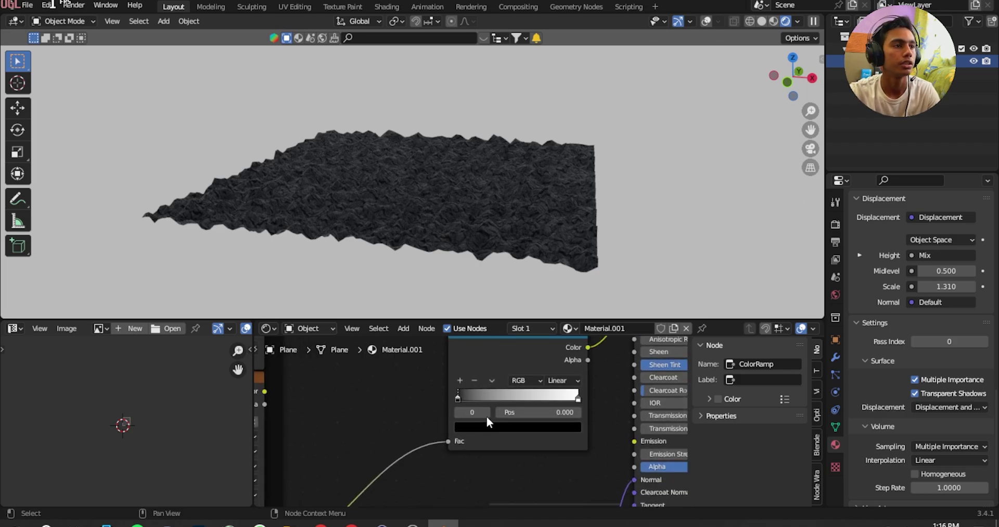
{"action": "left_click", "coordinate": [558, 413]}
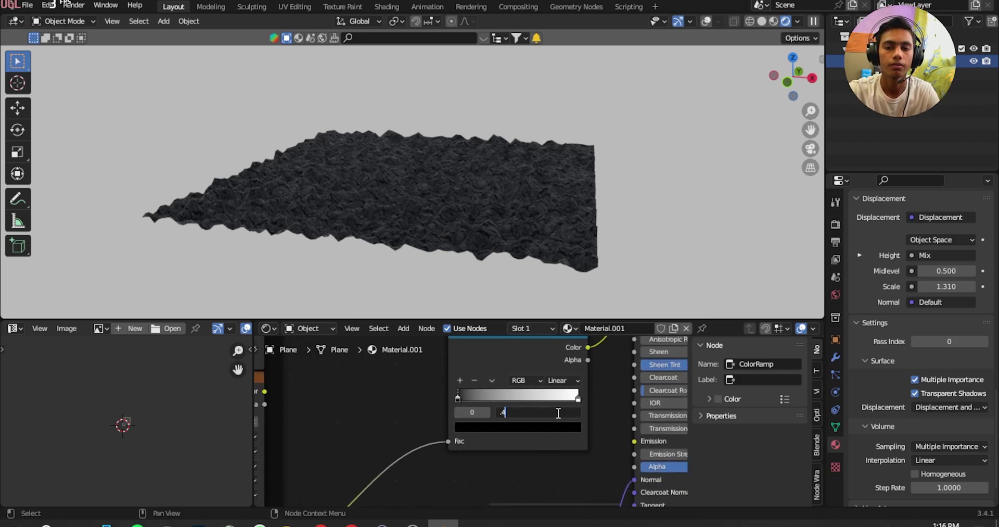
{"action": "type", "text": ".430"}
{"action": "key", "text": "Return"}
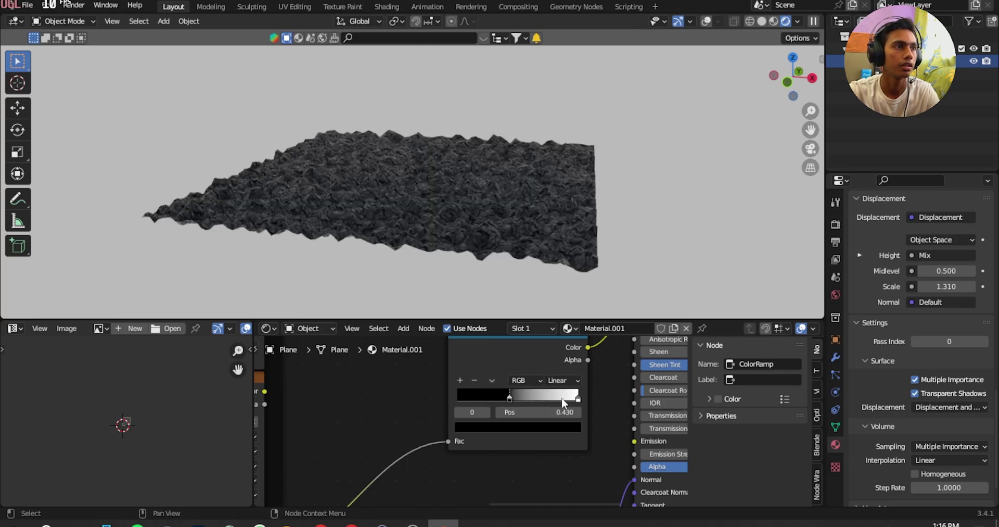
Step: Add a second plane at the centre of the lava ground and scale it up to cover the whole ground
{"action": "scroll", "coordinate": [415, 210], "scroll_direction": "up", "scroll_amount": 4}
{"action": "middle_click_drag", "start_coordinate": [415, 209], "coordinate": [429, 239]}
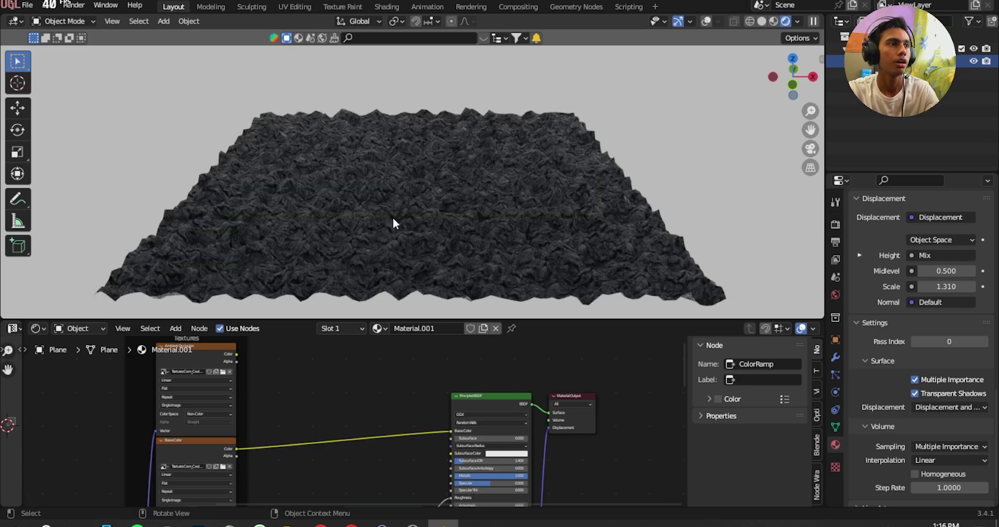
{"action": "key", "text": "shift+a"}
{"action": "mouse_move", "coordinate": [404, 201]}
{"action": "left_click", "coordinate": [444, 201]}
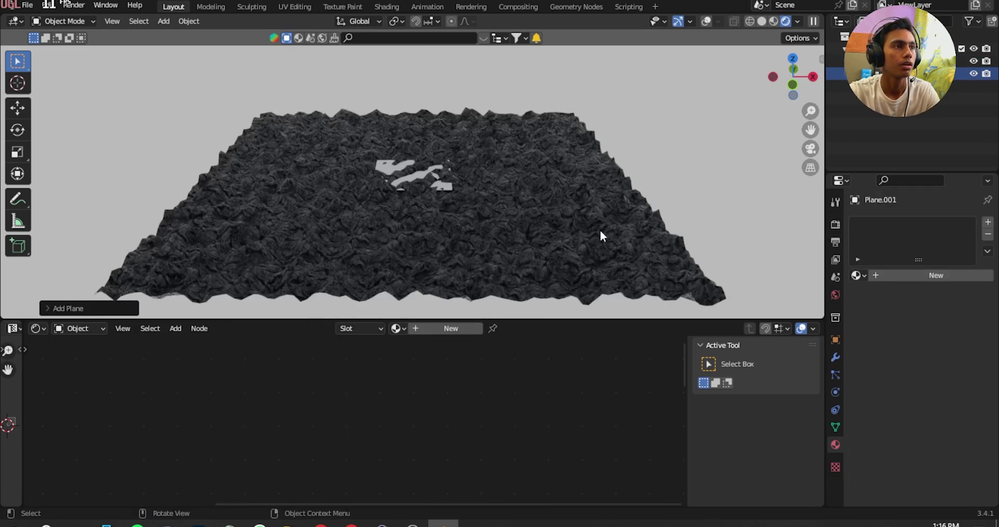
{"action": "key", "text": "s"}
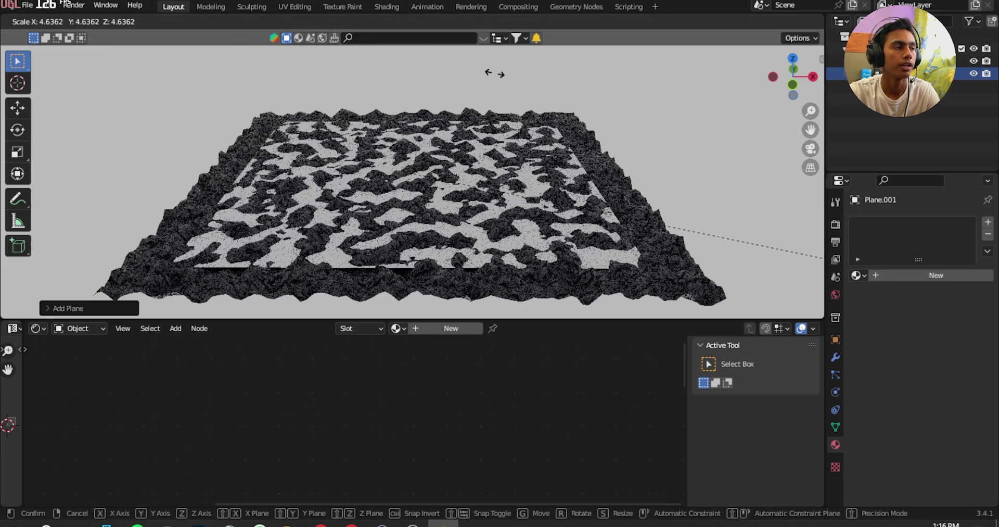
{"action": "left_click", "coordinate": [618, 122]}
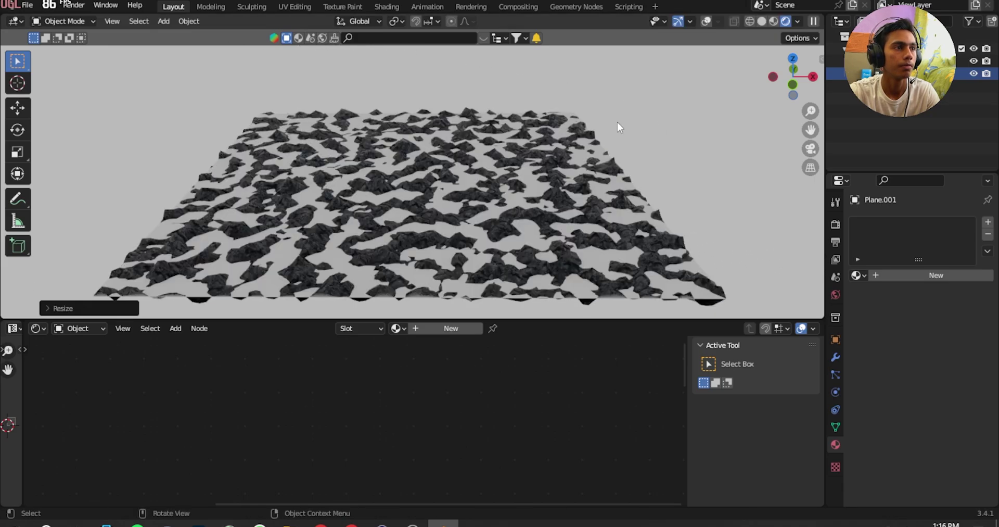
Step: Adjust the second plane's height slightly along the Z axis so it fills only the gaps between the lava peaks
{"action": "key", "text": "g"}
{"action": "key", "text": "z"}
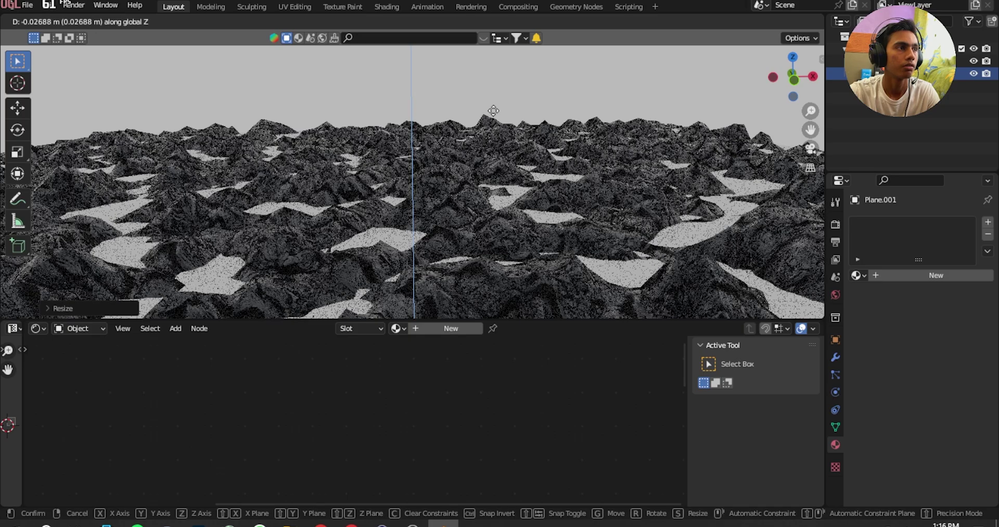
{"action": "left_click", "coordinate": [494, 165]}
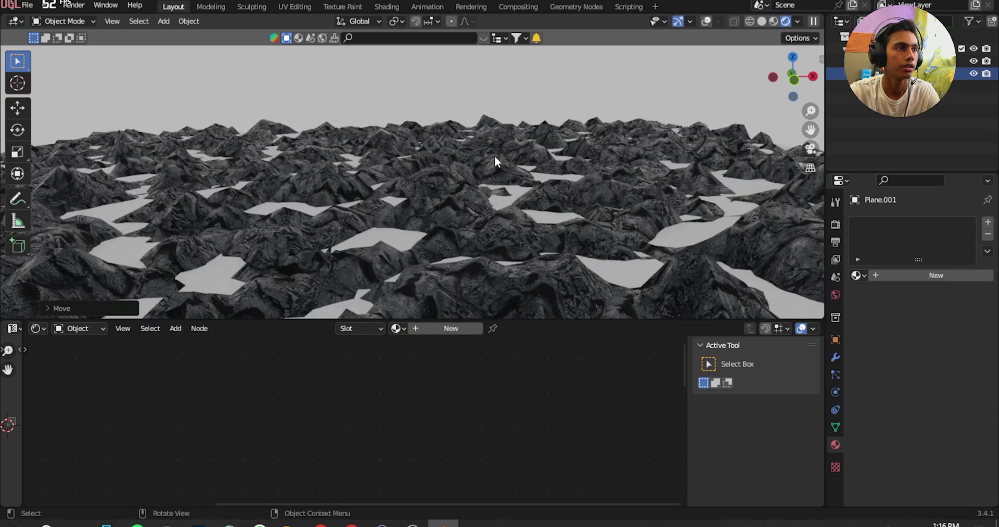
{"action": "middle_click_drag", "start_coordinate": [495, 160], "coordinate": [460, 183]}
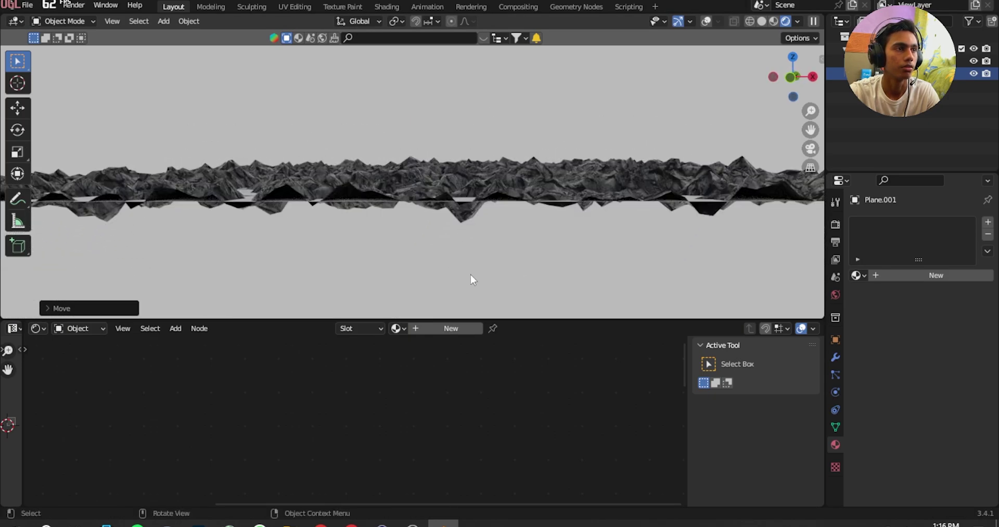
{"action": "middle_click_drag", "start_coordinate": [470, 279], "coordinate": [489, 255]}
{"action": "key", "text": "g"}
{"action": "key", "text": "z"}
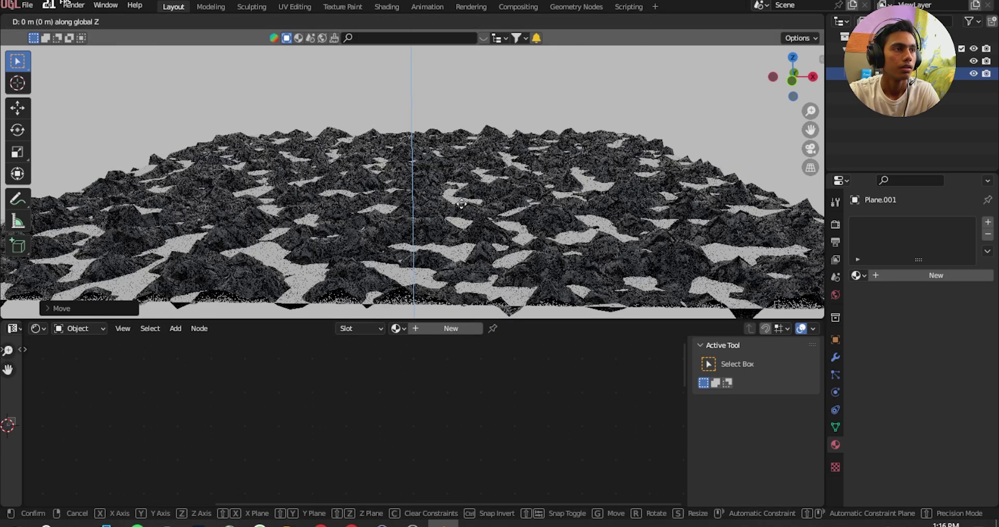
{"action": "left_click", "coordinate": [460, 208]}
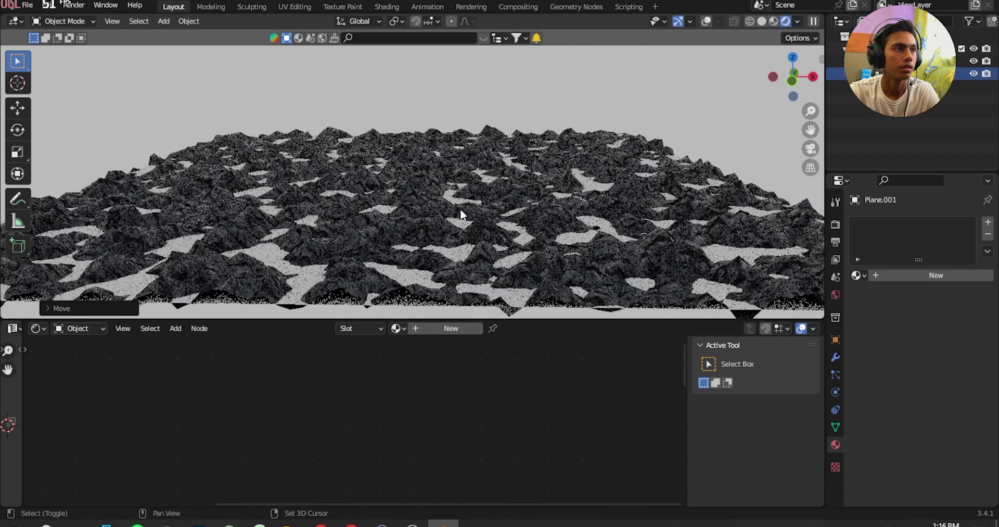
Step: Create a new material for the second plane and set its Roughness to 0.03
{"action": "left_click", "coordinate": [452, 332]}
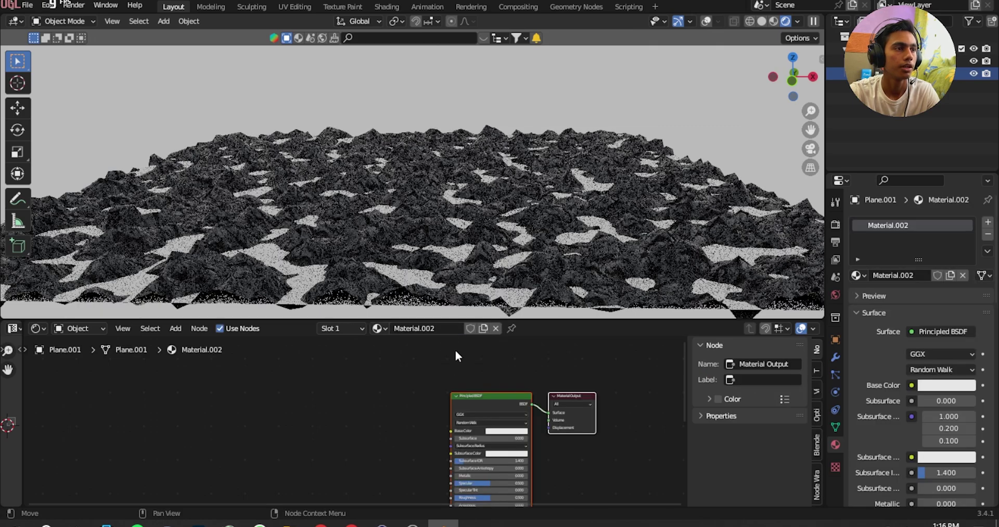
{"action": "scroll", "coordinate": [465, 417], "scroll_direction": "down", "scroll_amount": 3}
{"action": "scroll", "coordinate": [466, 418], "scroll_direction": "up", "scroll_amount": 2}
{"action": "middle_click_drag", "start_coordinate": [466, 417], "coordinate": [523, 337]}
{"action": "scroll", "coordinate": [523, 500], "scroll_direction": "up", "scroll_amount": 5}
{"action": "middle_click_drag", "start_coordinate": [601, 383], "coordinate": [460, 402]}
{"action": "scroll", "coordinate": [460, 401], "scroll_direction": "up", "scroll_amount": 4}
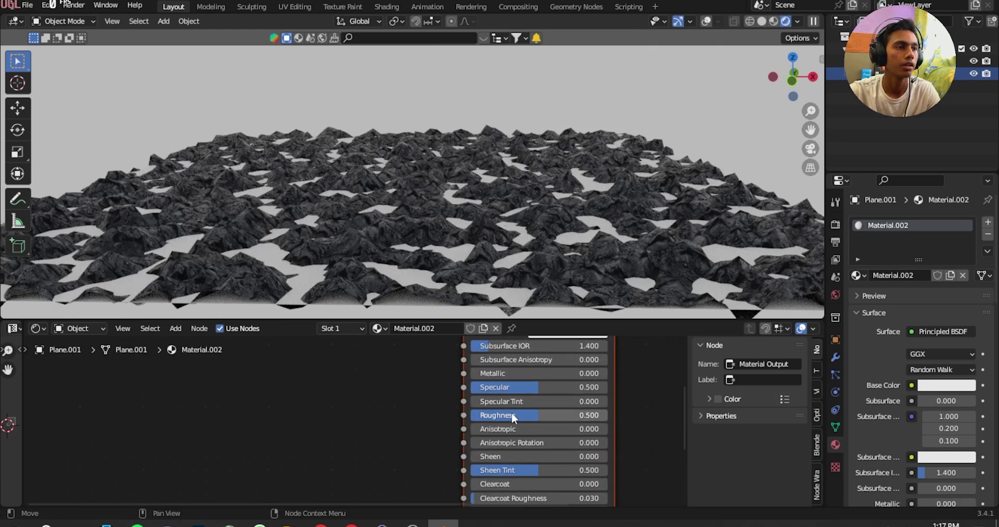
{"action": "left_click", "coordinate": [513, 415]}
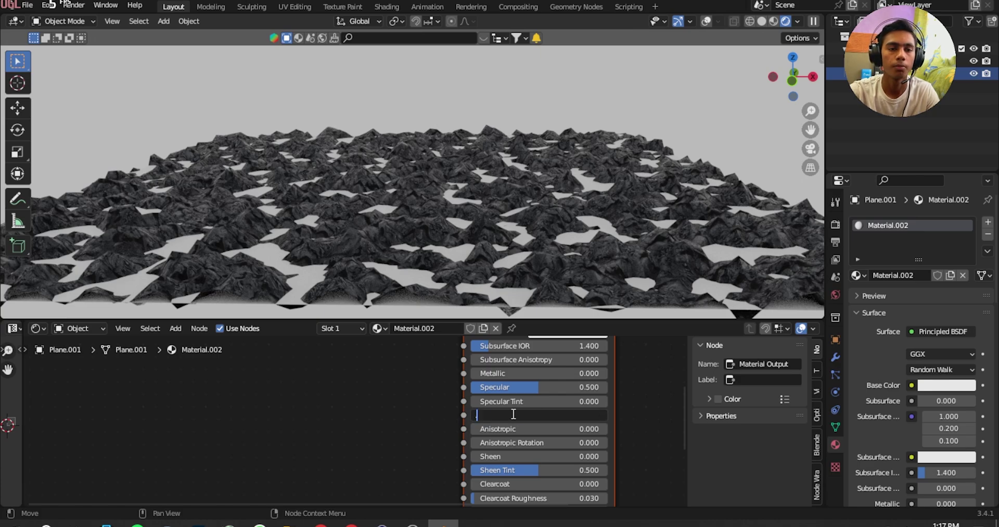
{"action": "key", "text": "Return"}
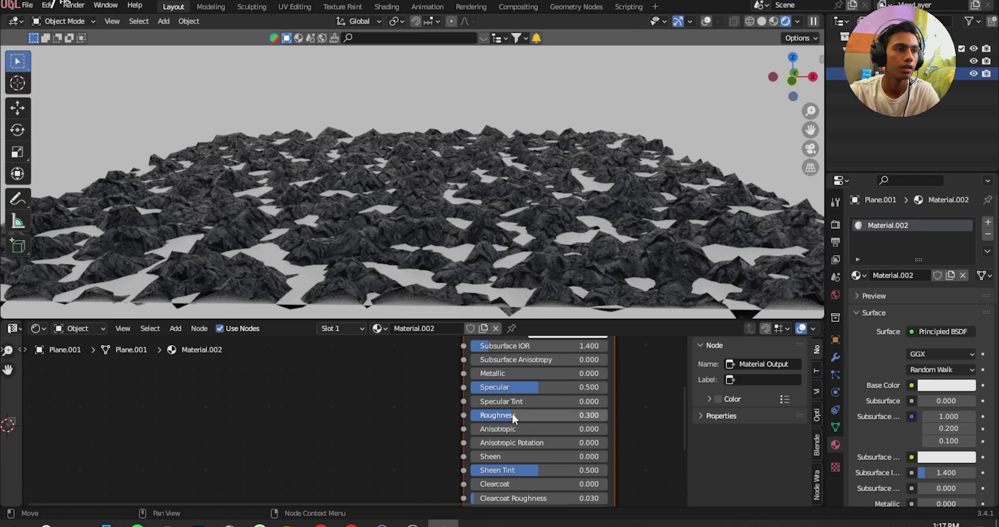
{"action": "left_click", "coordinate": [512, 414]}
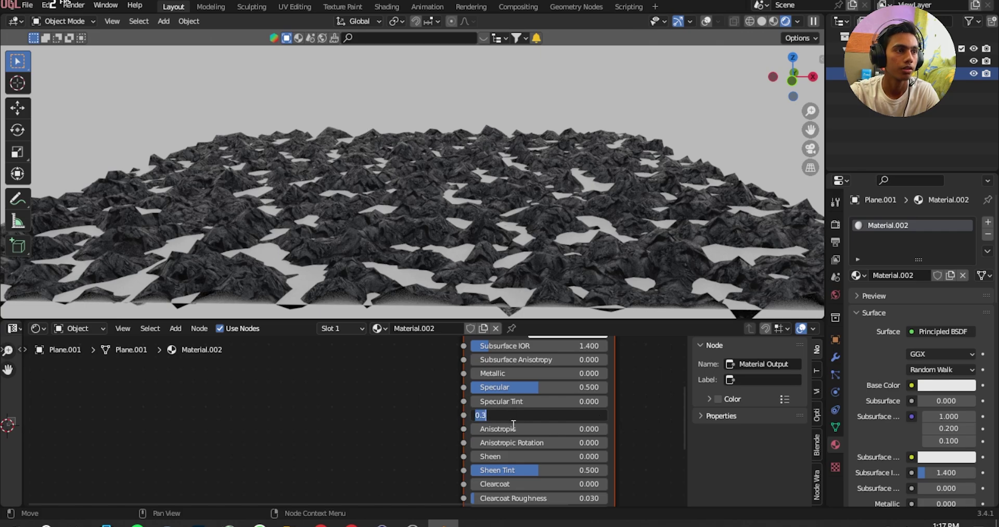
{"action": "type", "text": ".03"}
{"action": "key", "text": "Return"}
Step: Set the Transmission of the second plane's Principled BSDF to 1
{"action": "middle_click_drag", "start_coordinate": [460, 435], "coordinate": [458, 344]}
{"action": "middle_click_drag", "start_coordinate": [498, 434], "coordinate": [499, 447]}
{"action": "scroll", "coordinate": [498, 447], "scroll_direction": "up", "scroll_amount": 1}
{"action": "left_click", "coordinate": [500, 448]}
{"action": "type", "text": "1"}
{"action": "key", "text": "Return"}
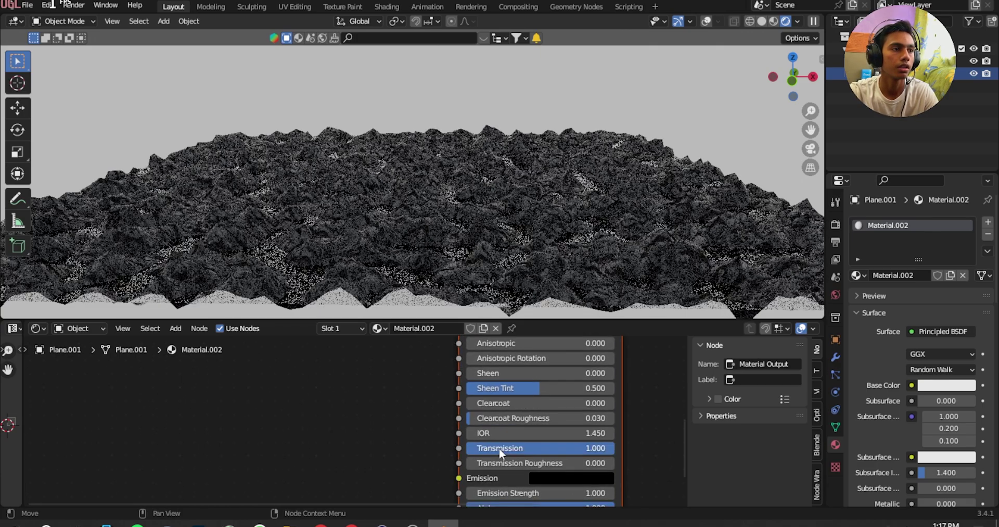
Step: Darken the Base Color of the second plane's material to a Value of about 0.212 and save the file
{"action": "middle_click_drag", "start_coordinate": [551, 379], "coordinate": [472, 427]}
{"action": "left_click", "coordinate": [480, 416]}
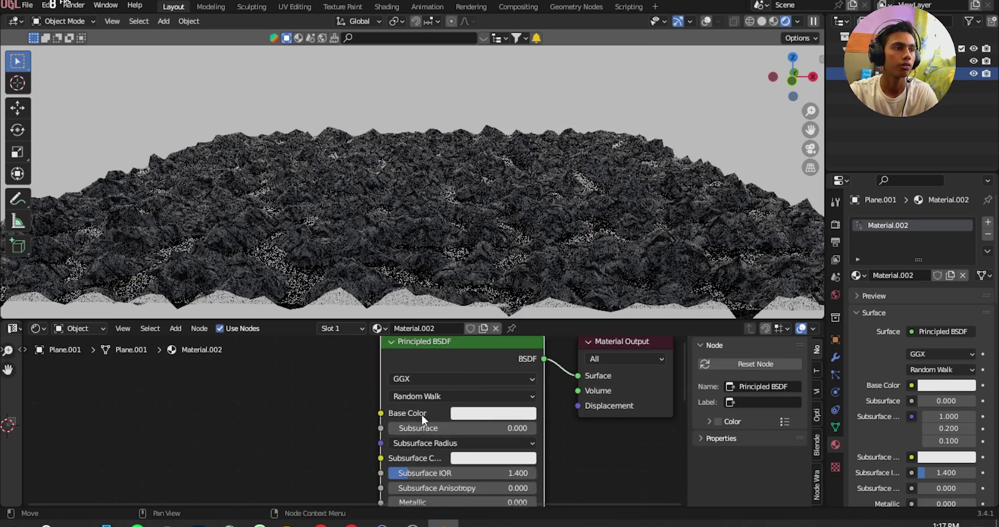
{"action": "left_click", "coordinate": [513, 415]}
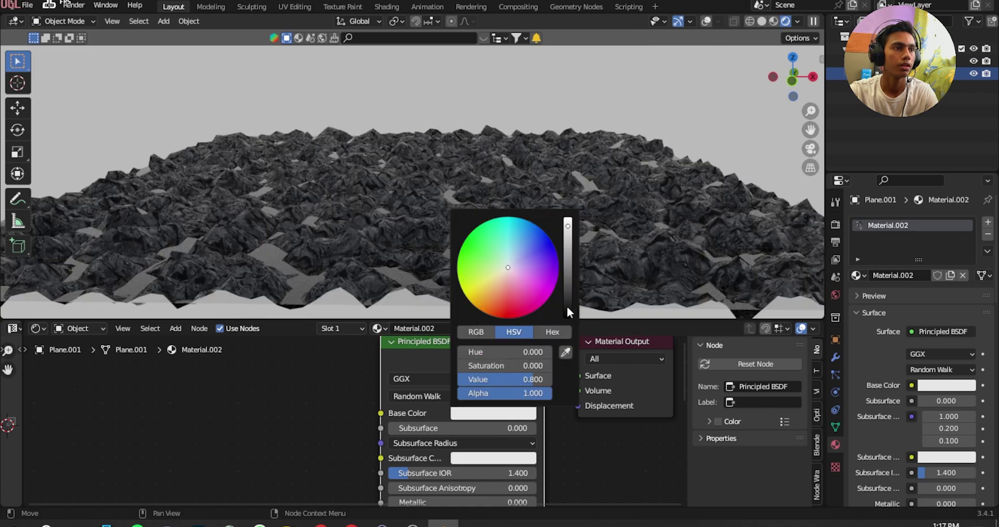
{"action": "left_click", "coordinate": [567, 268]}
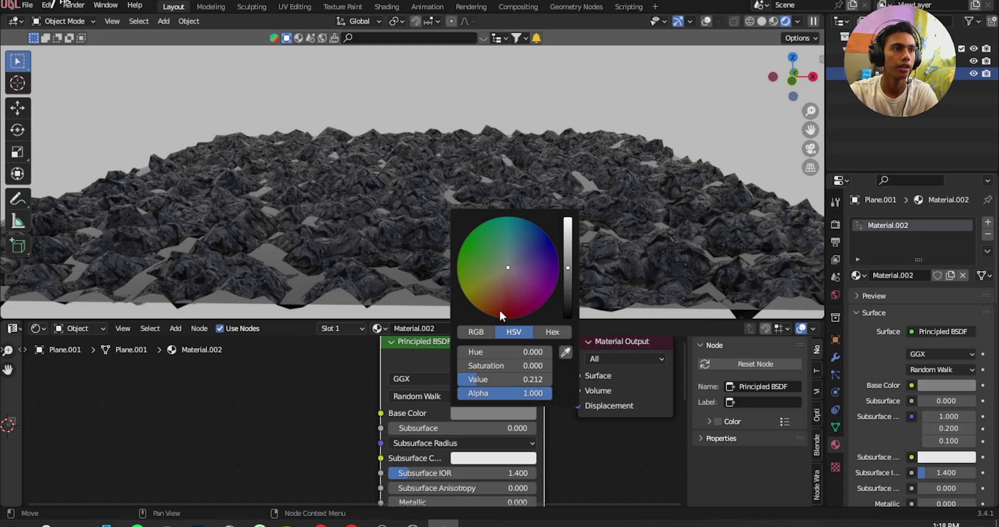
{"action": "scroll", "coordinate": [338, 266], "scroll_direction": "up", "scroll_amount": 5}
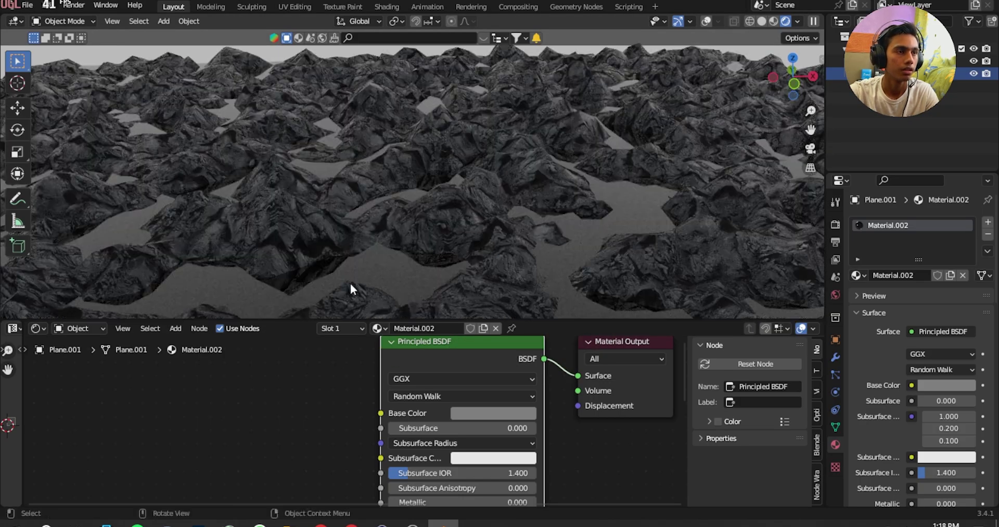
{"action": "scroll", "coordinate": [391, 260], "scroll_direction": "down", "scroll_amount": 4}
{"action": "middle_click_drag", "start_coordinate": [391, 260], "coordinate": [381, 207]}
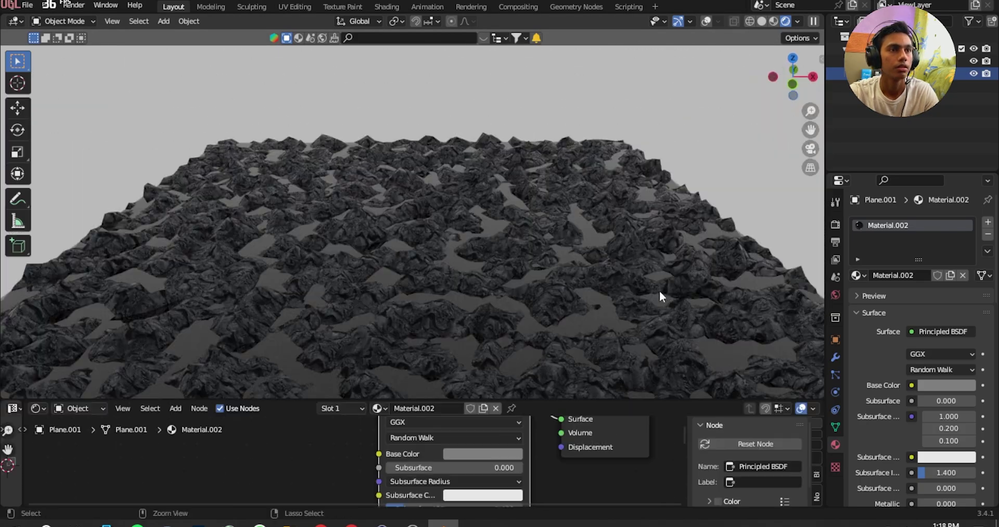
{"action": "key", "text": "ctrl+s"}
Step: Add a third plane at the centre of the lava ground and raise it along the Z axis above the peaks
{"action": "middle_click_drag", "start_coordinate": [373, 154], "coordinate": [469, 241], "text": "shift"}
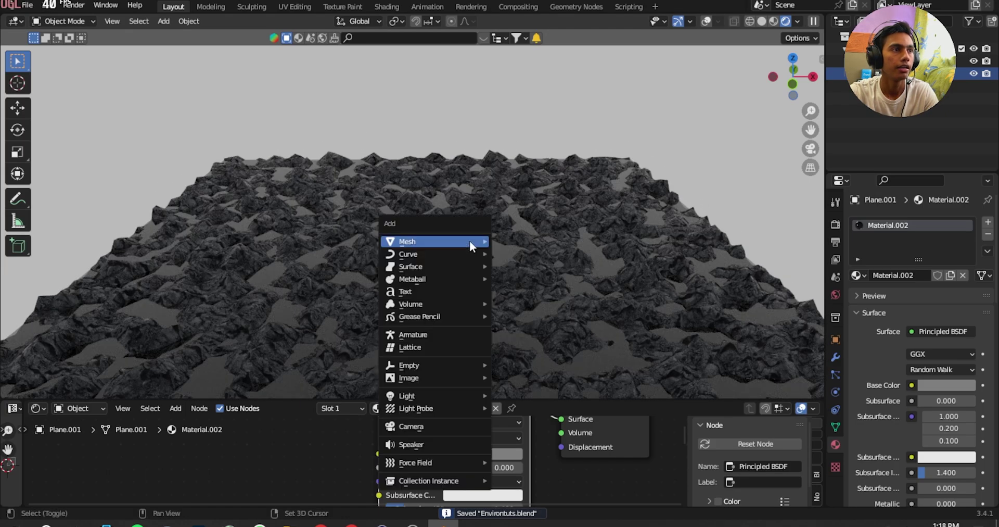
{"action": "key", "text": "shift+a"}
{"action": "mouse_move", "coordinate": [470, 240]}
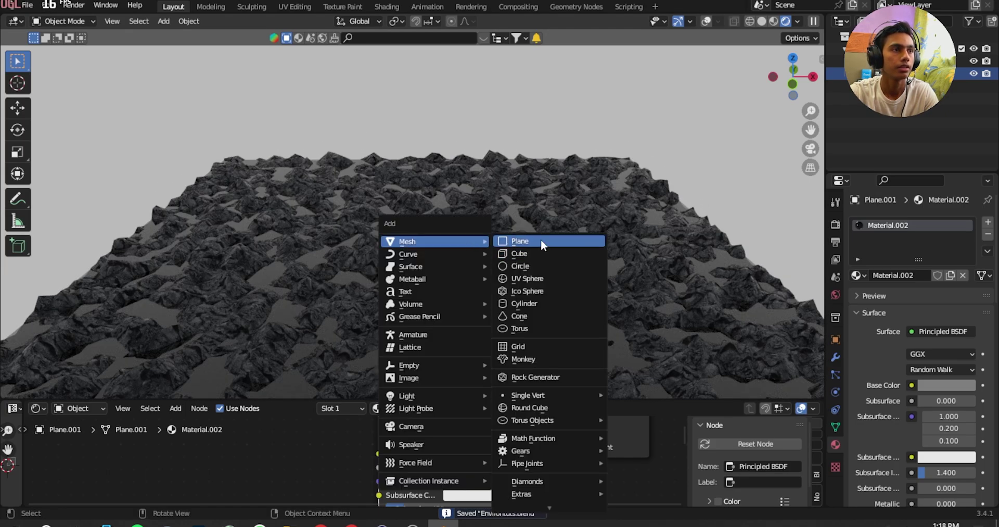
{"action": "left_click", "coordinate": [541, 239]}
{"action": "middle_click_drag", "start_coordinate": [557, 230], "coordinate": [638, 197]}
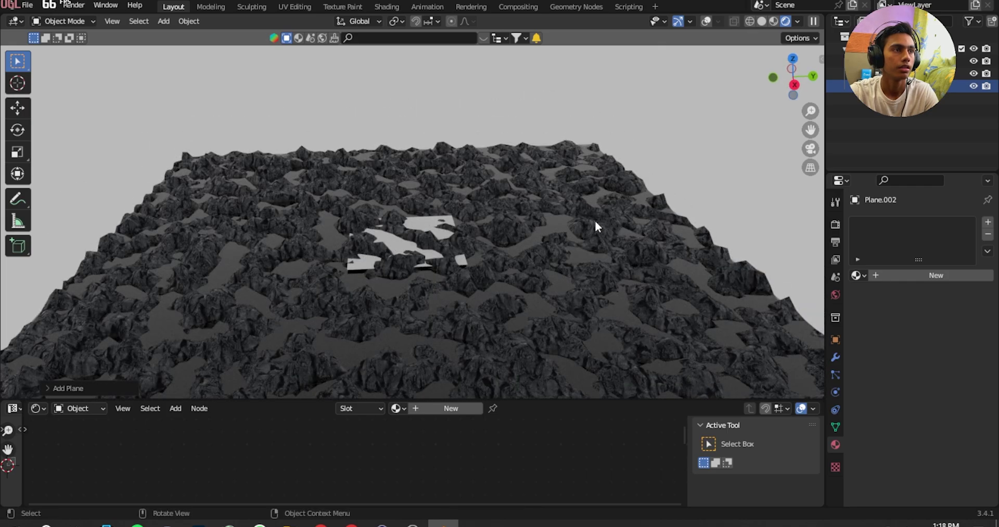
{"action": "key", "text": "g"}
{"action": "key", "text": "z"}
{"action": "left_click", "coordinate": [593, 133]}
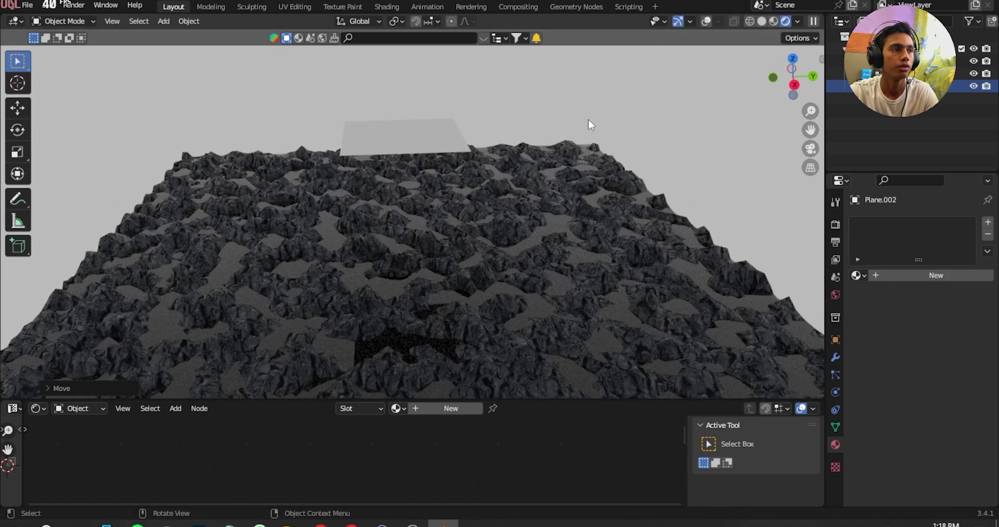
Step: Rotate the third plane 90° about the X axis and scale it down to a tiny upright square
{"action": "type", "text": "rx90"}
{"action": "key", "text": "Return"}
{"action": "middle_click_drag", "start_coordinate": [316, 154], "coordinate": [562, 115]}
{"action": "scroll", "coordinate": [535, 280], "scroll_direction": "down", "scroll_amount": 4}
{"action": "key", "text": "s"}
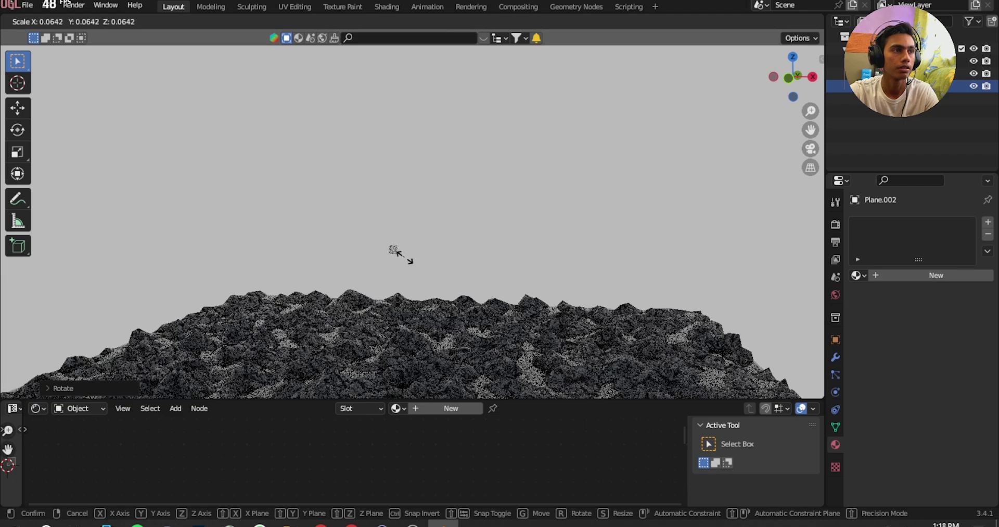
{"action": "left_click", "coordinate": [409, 266]}
Step: Stretch the tiny square along the Z axis and narrow it along X into a tall, thin vertical strip
{"action": "key", "text": "s"}
{"action": "key", "text": "z"}
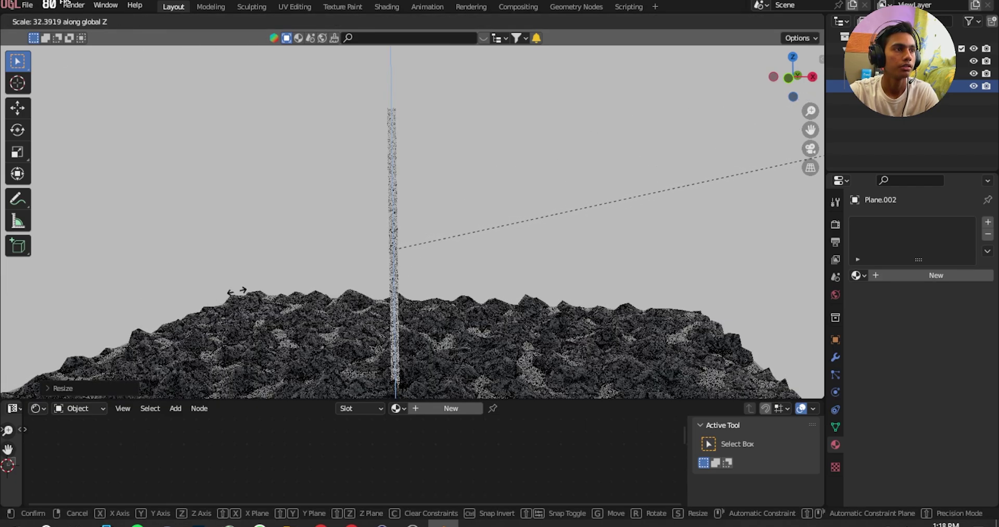
{"action": "left_click", "coordinate": [271, 292]}
{"action": "key", "text": "s"}
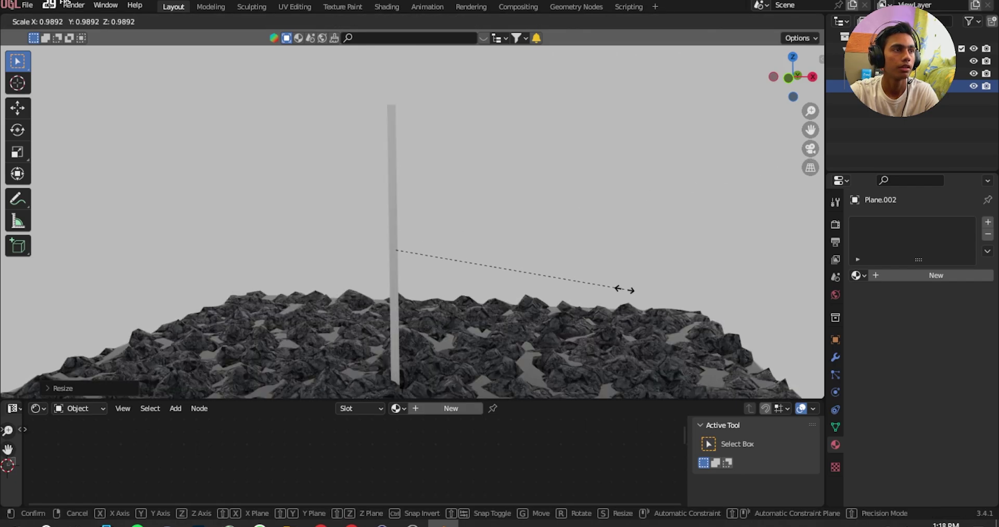
{"action": "key", "text": "x"}
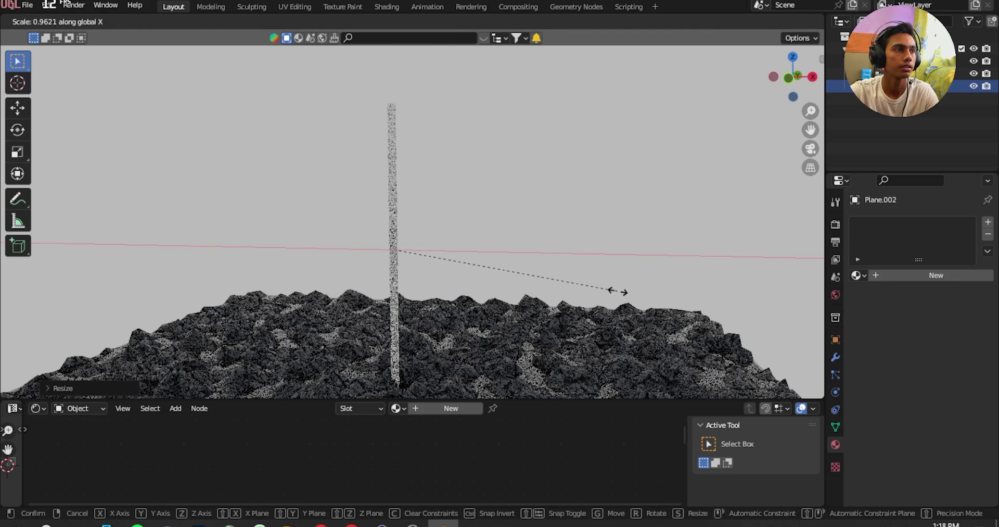
{"action": "left_click", "coordinate": [526, 274]}
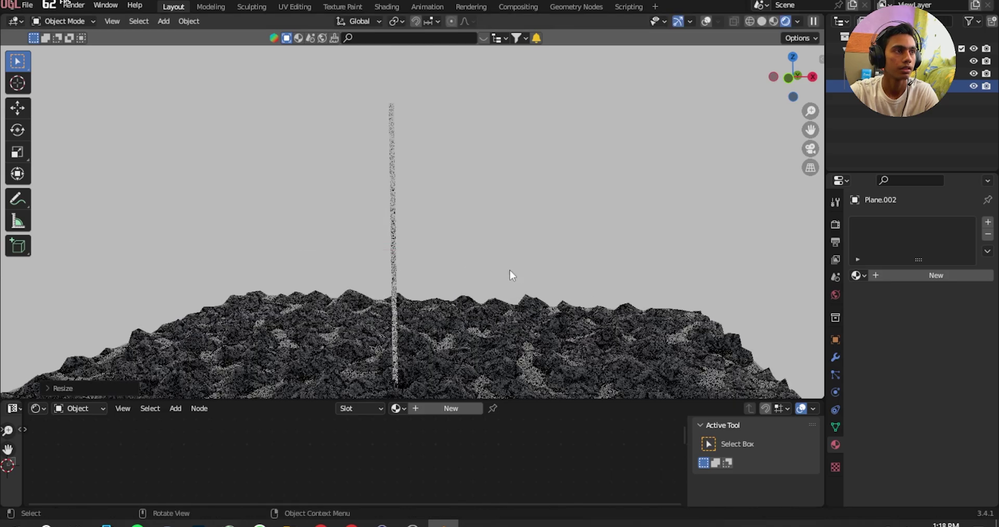
Step: Raise the strip along the Z axis and adjust its height by scaling it along Z
{"action": "key", "text": "g"}
{"action": "key", "text": "z"}
{"action": "left_click", "coordinate": [515, 197]}
{"action": "key", "text": "s"}
{"action": "key", "text": "z"}
{"action": "left_click", "coordinate": [530, 193]}
Step: Move the vertical strip along the Y axis toward the back of the lava ground
{"action": "middle_click_drag", "start_coordinate": [531, 192], "coordinate": [373, 246]}
{"action": "scroll", "coordinate": [494, 235], "scroll_direction": "down", "scroll_amount": 3}
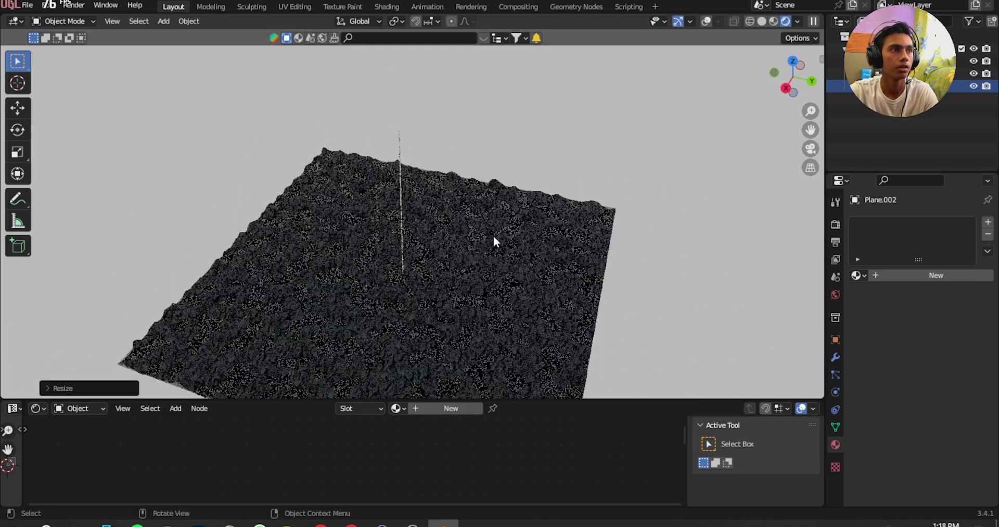
{"action": "middle_click_drag", "start_coordinate": [493, 235], "coordinate": [368, 270]}
{"action": "key", "text": "g"}
{"action": "key", "text": "y"}
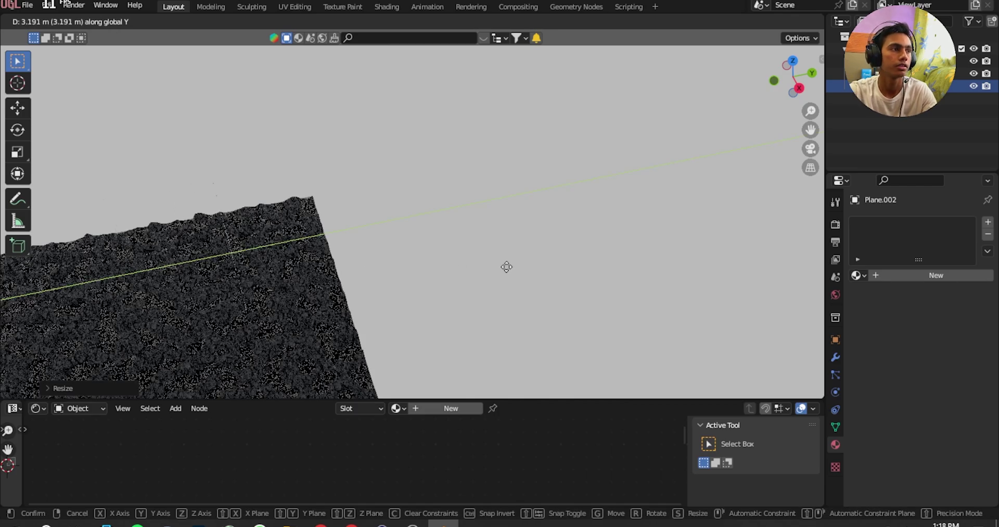
{"action": "left_click", "coordinate": [582, 270]}
Step: Raise the strip about 0.4 m along the Z axis so that its lower end clears the lava peaks
{"action": "middle_click_drag", "start_coordinate": [297, 294], "coordinate": [391, 244], "text": "alt"}
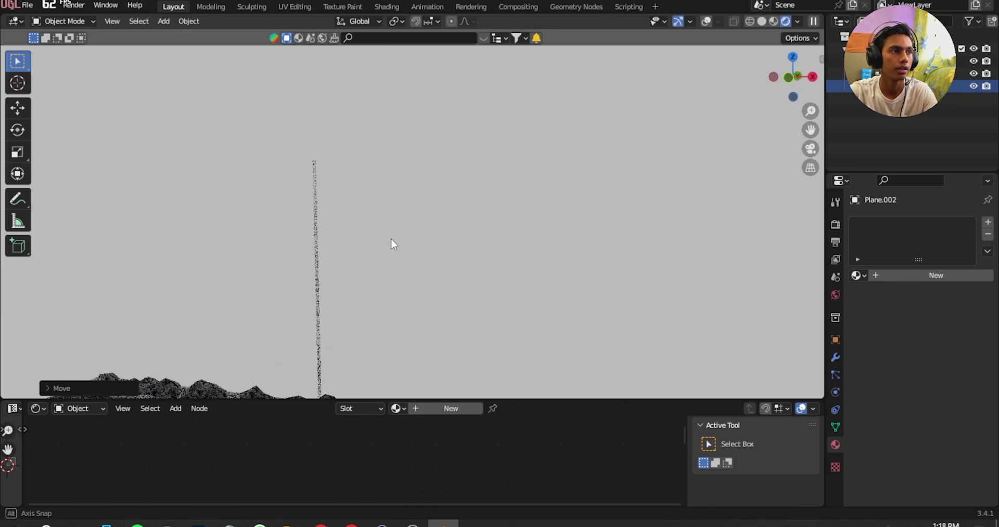
{"action": "middle_click_drag", "start_coordinate": [278, 325], "coordinate": [326, 204], "text": "shift"}
{"action": "middle_click_drag", "start_coordinate": [390, 186], "coordinate": [465, 186], "text": "shift"}
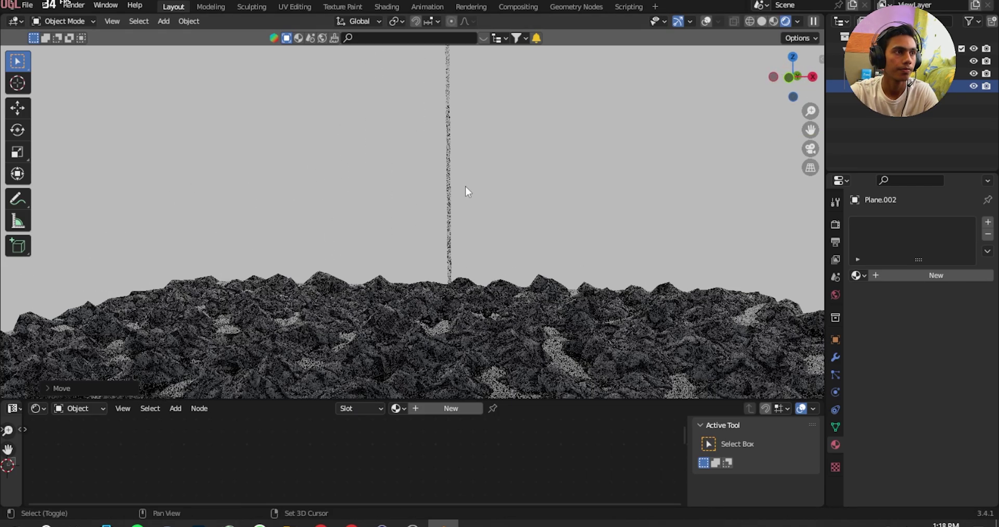
{"action": "key", "text": "g"}
{"action": "key", "text": "z"}
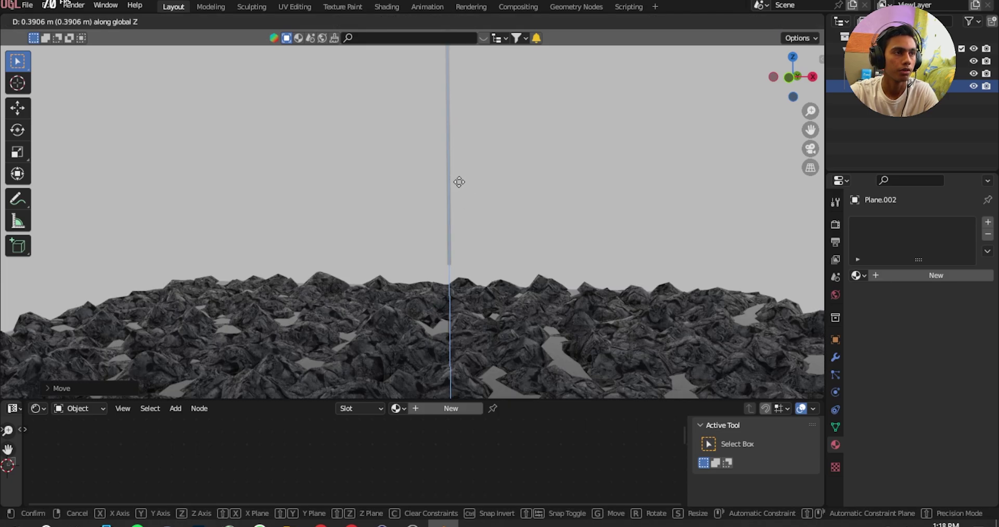
{"action": "left_click", "coordinate": [460, 183]}
{"action": "middle_click_drag", "start_coordinate": [481, 187], "coordinate": [414, 217], "text": "shift"}
{"action": "scroll", "coordinate": [414, 217], "scroll_direction": "up", "scroll_amount": 5}
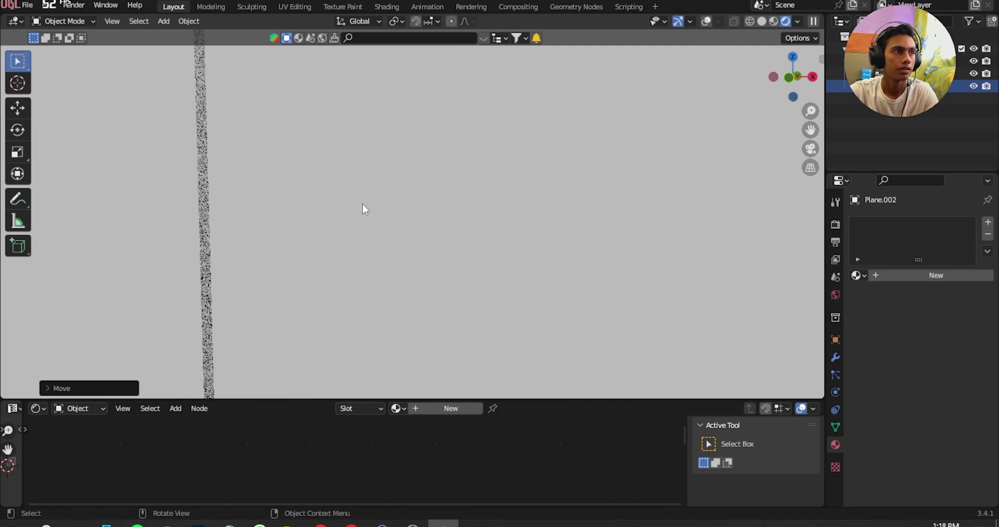
{"action": "key", "text": "Delete"}
{"action": "scroll", "coordinate": [321, 203], "scroll_direction": "down", "scroll_amount": 4}
{"action": "middle_click_drag", "start_coordinate": [322, 202], "coordinate": [373, 213]}
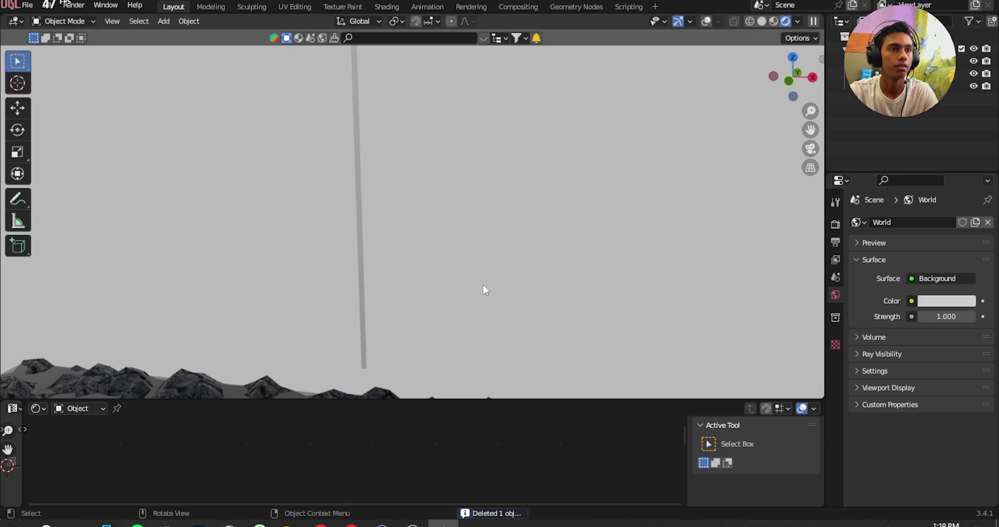
{"action": "key", "text": "ctrl+z"}
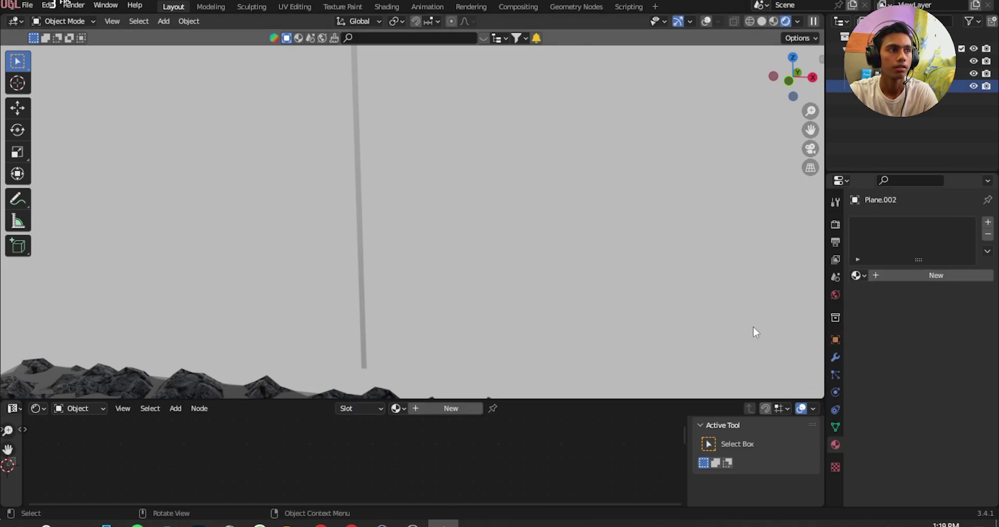
Step: Create a new material for the strip with an Emission surface shader and set its Strength to 10
{"action": "middle_click_drag", "start_coordinate": [525, 280], "coordinate": [542, 267]}
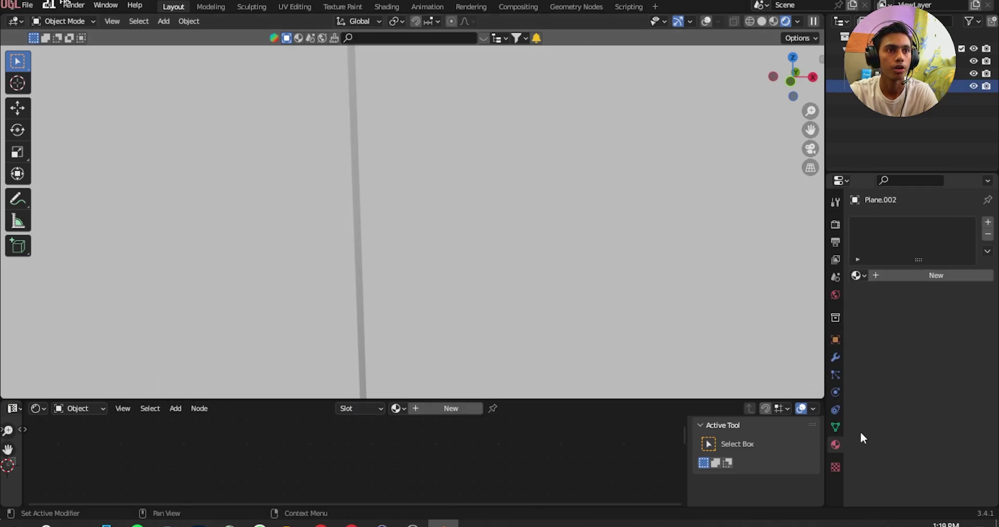
{"action": "left_click", "coordinate": [936, 275]}
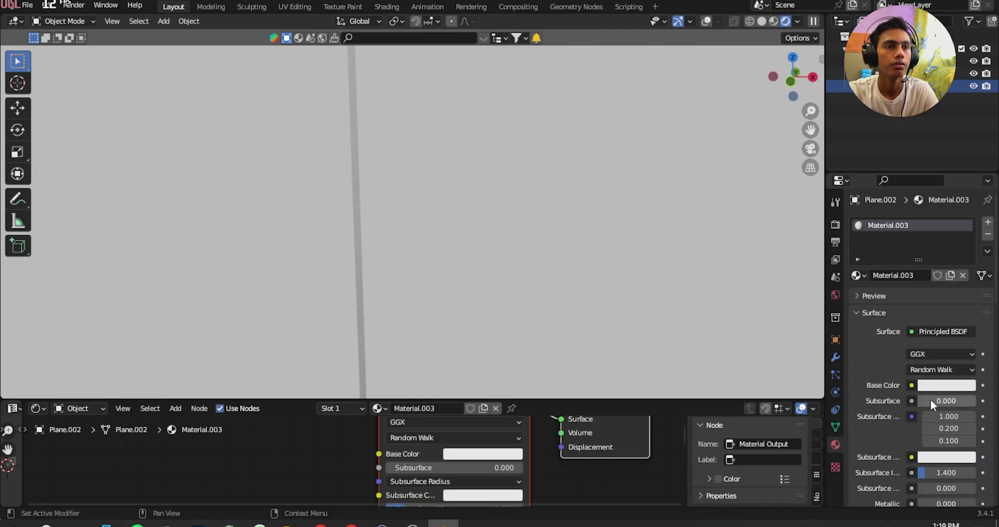
{"action": "left_click", "coordinate": [908, 333]}
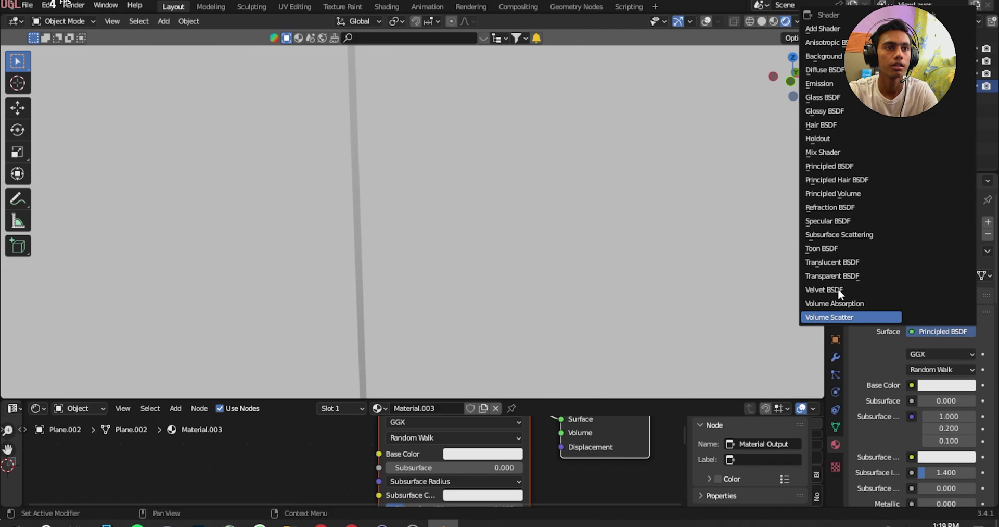
{"action": "left_click", "coordinate": [821, 84]}
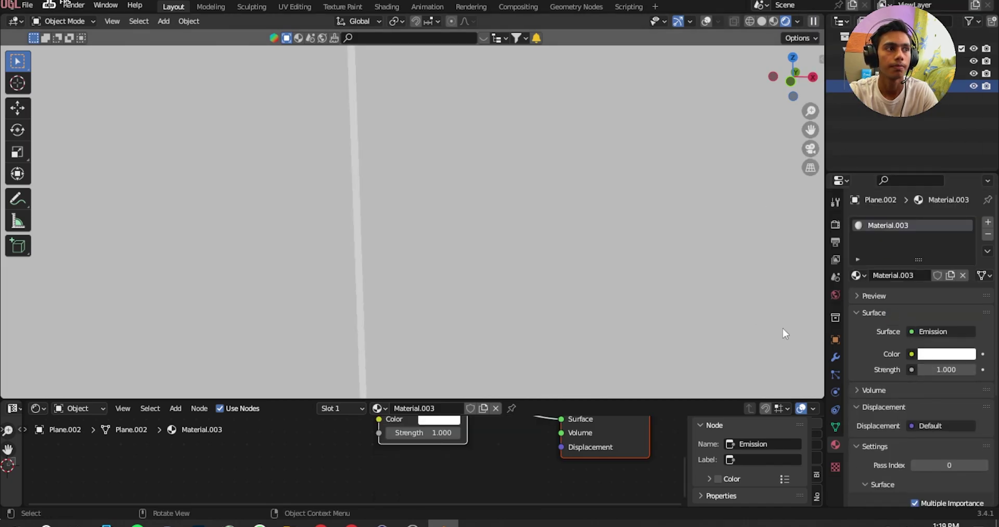
{"action": "left_click", "coordinate": [951, 370]}
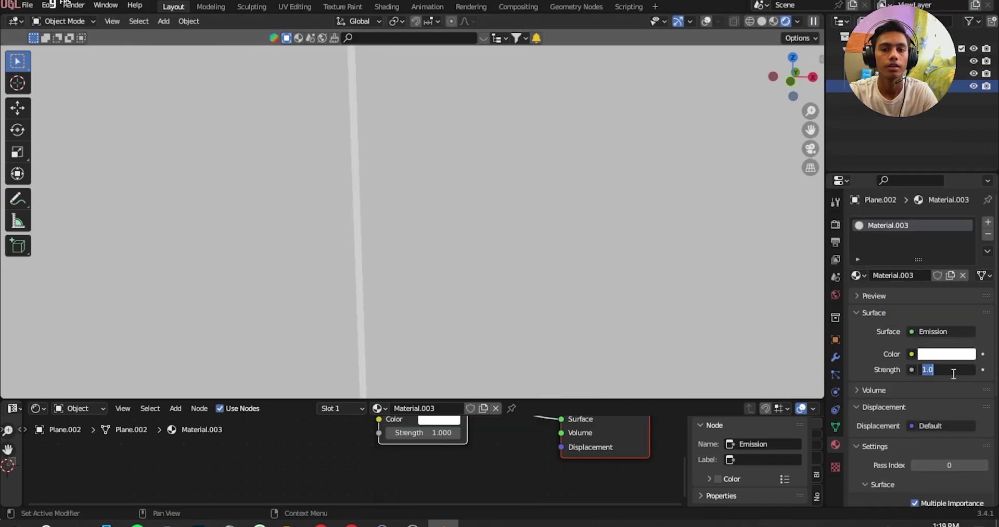
{"action": "type", "text": "10"}
{"action": "key", "text": "Return"}
Step: In front view, duplicate the glowing strip and place the copy close beside the original along the X axis
{"action": "scroll", "coordinate": [571, 310], "scroll_direction": "down", "scroll_amount": 4}
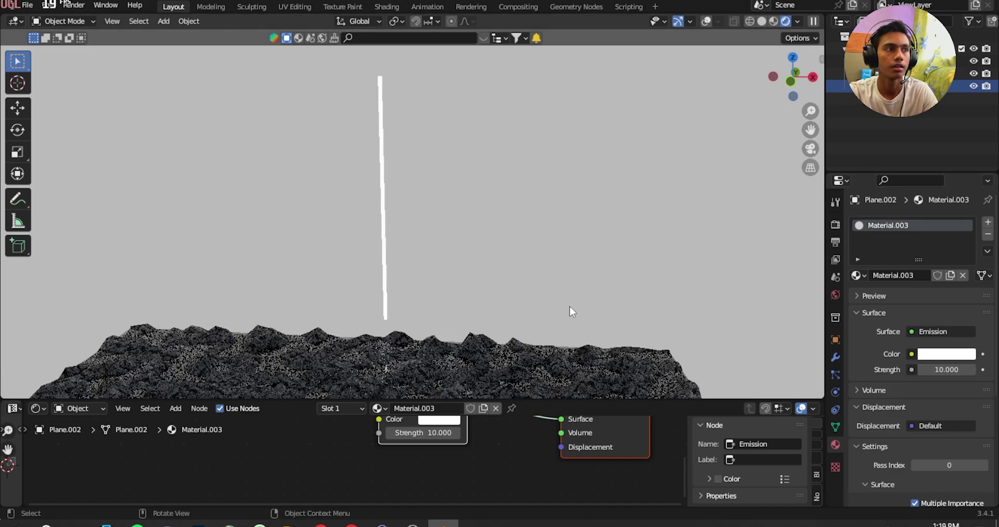
{"action": "scroll", "coordinate": [352, 270], "scroll_direction": "up", "scroll_amount": 4}
{"action": "middle_click_drag", "start_coordinate": [353, 270], "coordinate": [436, 292], "text": "shift"}
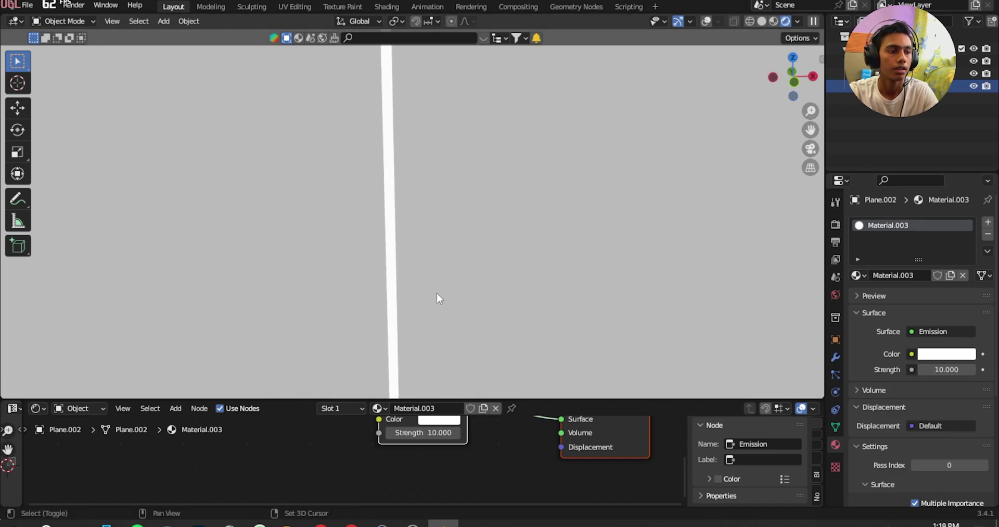
{"action": "key", "text": "grave"}
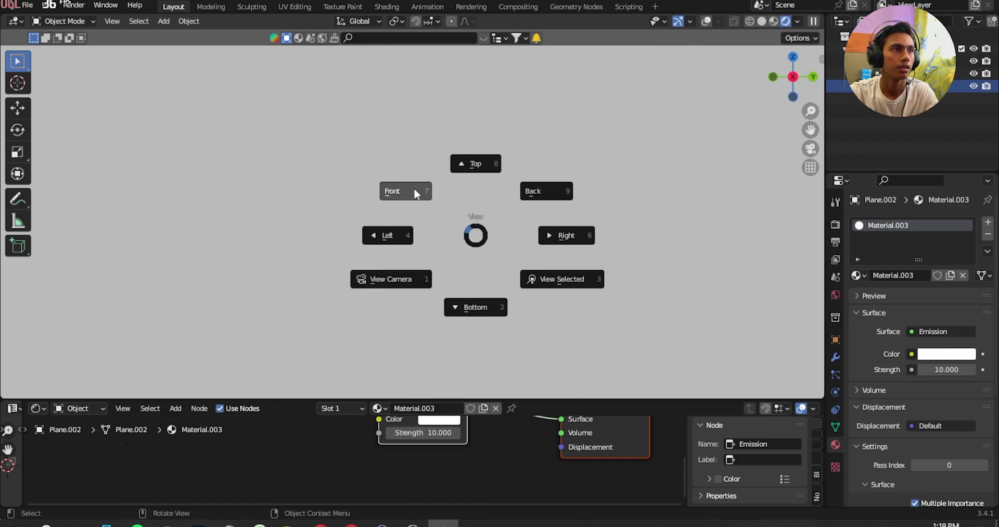
{"action": "left_click", "coordinate": [414, 189]}
{"action": "scroll", "coordinate": [413, 226], "scroll_direction": "up", "scroll_amount": 2}
{"action": "middle_click_drag", "start_coordinate": [412, 226], "coordinate": [368, 321], "text": "shift"}
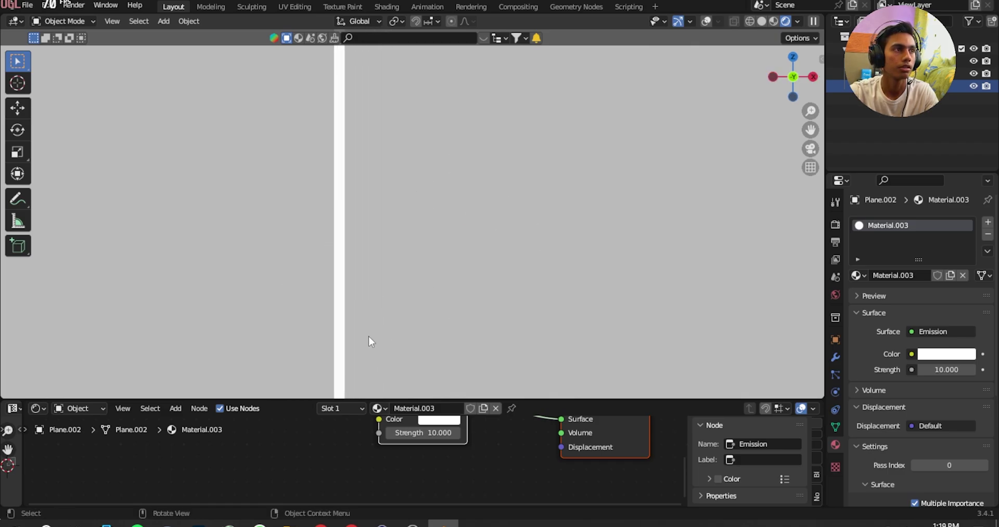
{"action": "scroll", "coordinate": [357, 260], "scroll_direction": "down", "scroll_amount": 2}
{"action": "scroll", "coordinate": [357, 260], "scroll_direction": "up", "scroll_amount": 2}
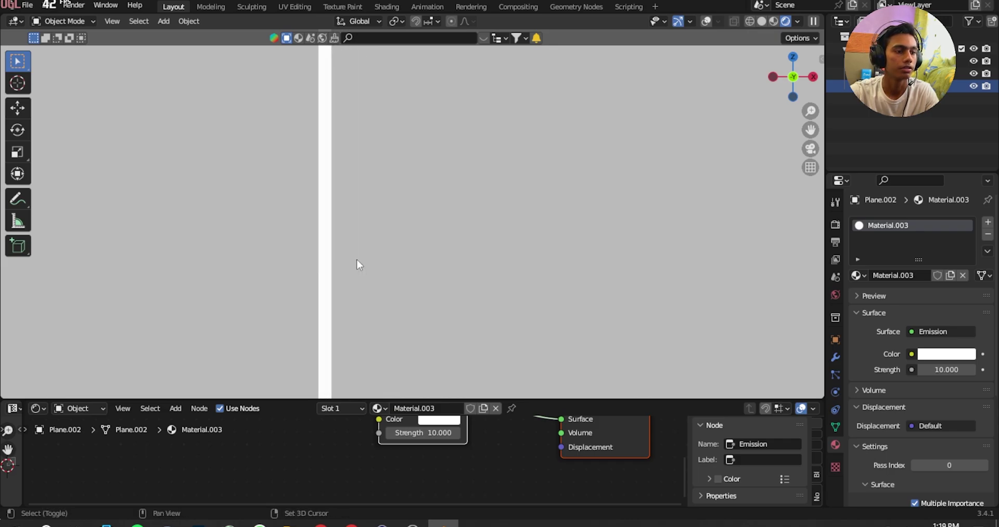
{"action": "key", "text": "shift+d"}
{"action": "key", "text": "x"}
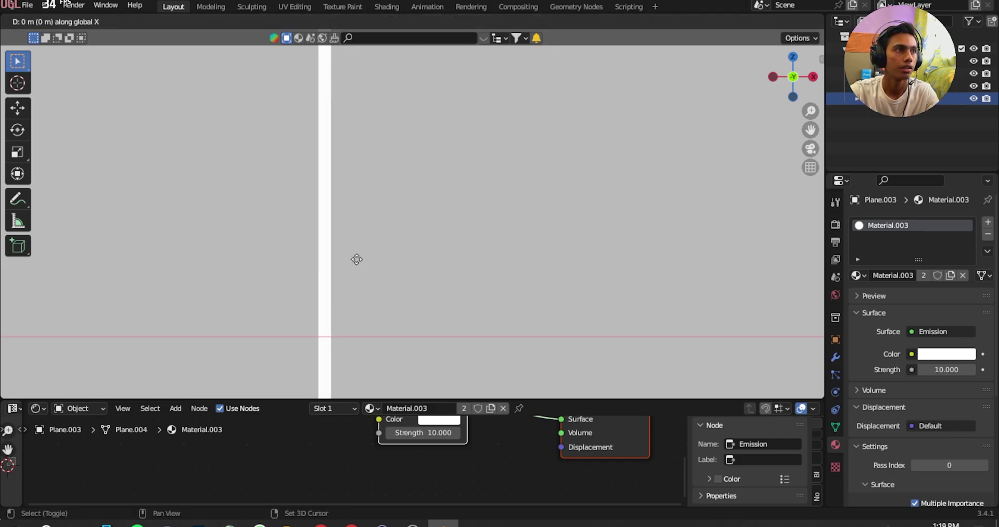
{"action": "left_click", "coordinate": [589, 289]}
Step: Duplicate the strip once more and place the third strip beside the other two along the X axis
{"action": "key", "text": "shift+d"}
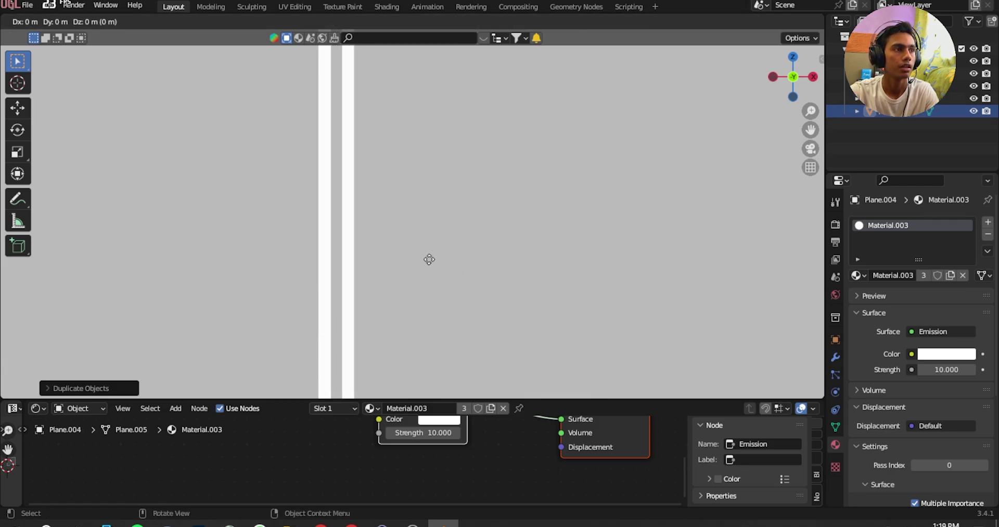
{"action": "key", "text": "x"}
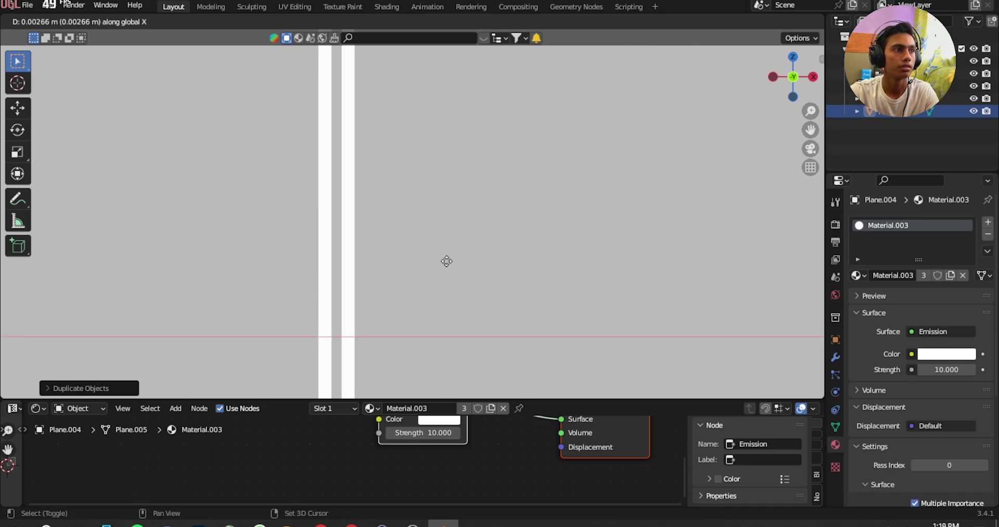
{"action": "left_click", "coordinate": [660, 284]}
{"action": "middle_click_drag", "start_coordinate": [414, 263], "coordinate": [493, 142]}
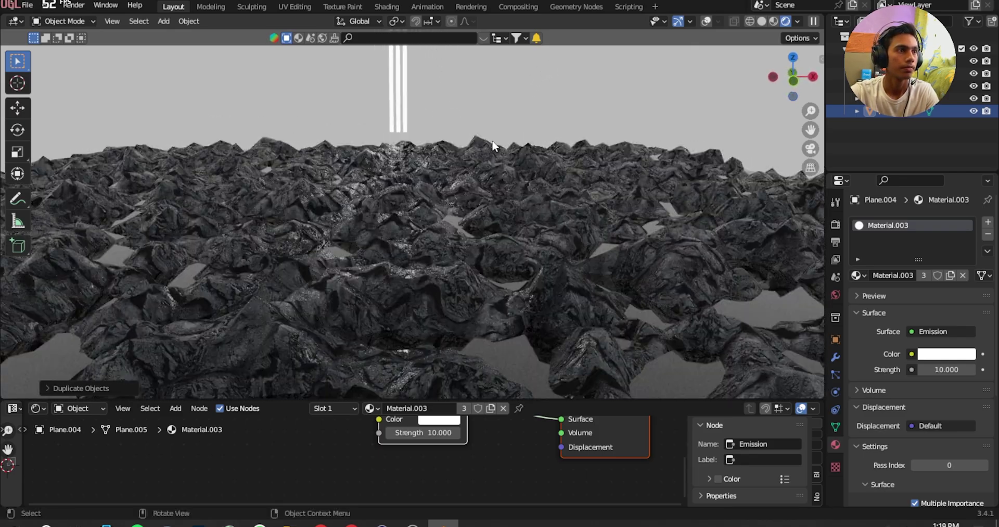
Step: Set the World background colour to black
{"action": "left_click", "coordinate": [834, 294]}
{"action": "left_click", "coordinate": [933, 302]}
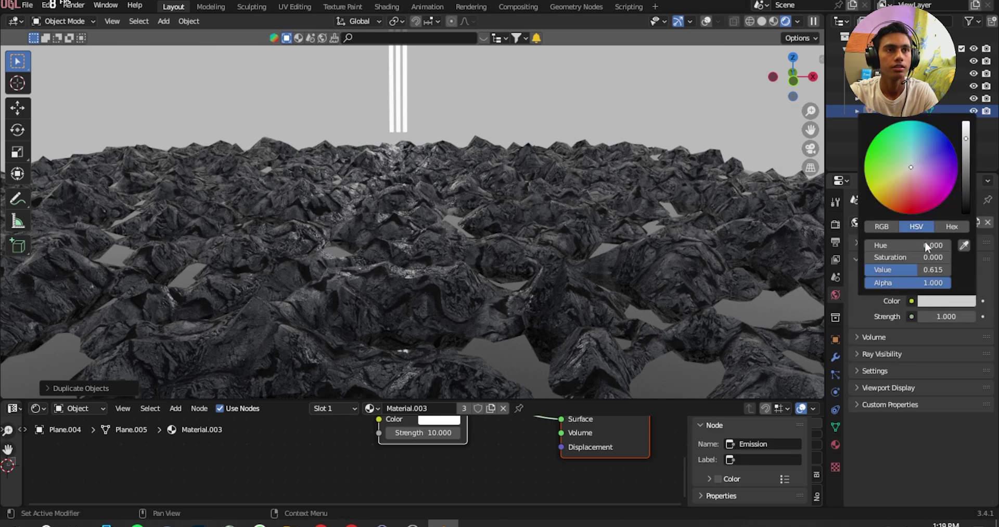
{"action": "left_click_drag", "start_coordinate": [965, 186], "coordinate": [961, 213]}
{"action": "mouse_move", "coordinate": [442, 198]}
{"action": "middle_mouse_down"}
{"action": "mouse_move", "coordinate": [441, 183]}
{"action": "mouse_move", "coordinate": [469, 263]}
{"action": "mouse_move", "coordinate": [460, 255]}
{"action": "middle_mouse_up"}
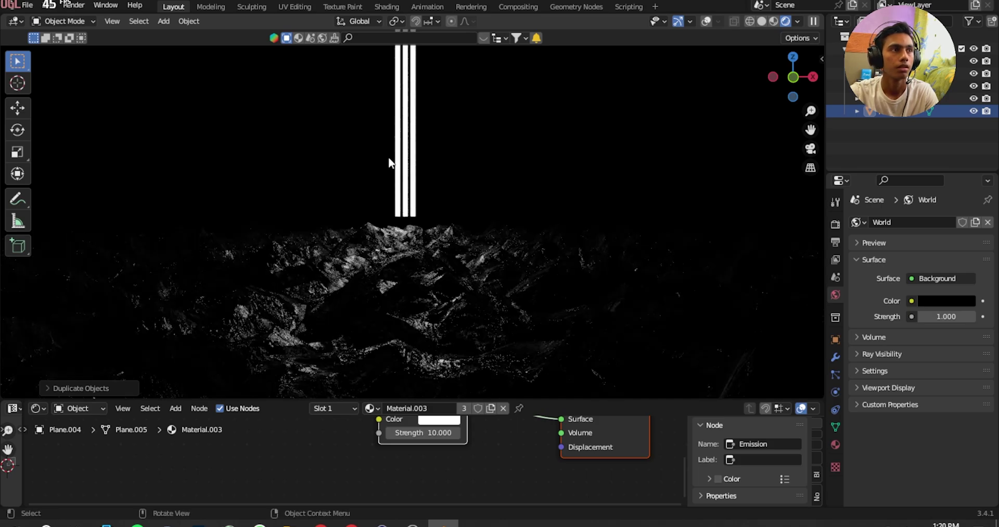
Step: Select all three glowing strips and lower them about 0.46 m along the Z axis to meet the lava ground
{"action": "left_click_drag", "start_coordinate": [397, 166], "coordinate": [420, 174]}
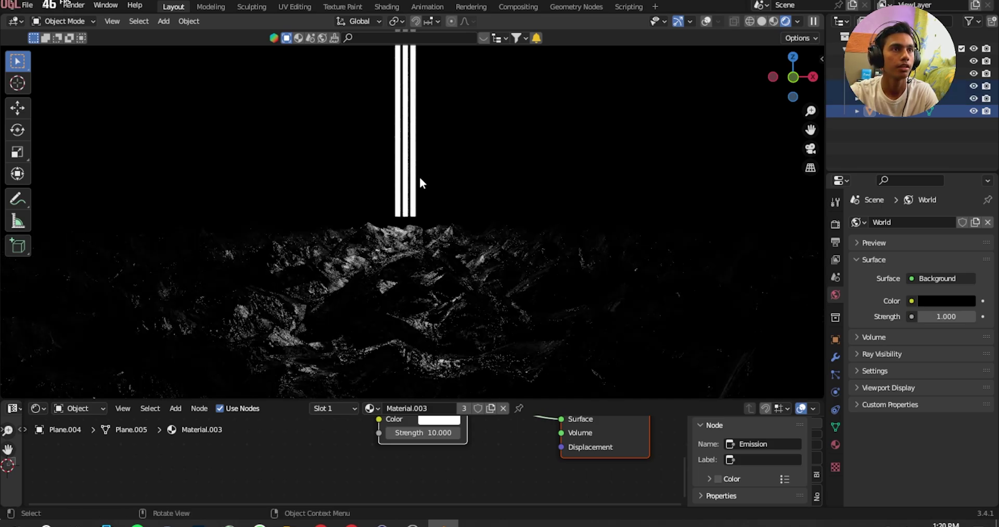
{"action": "key", "text": "g"}
{"action": "key", "text": "z"}
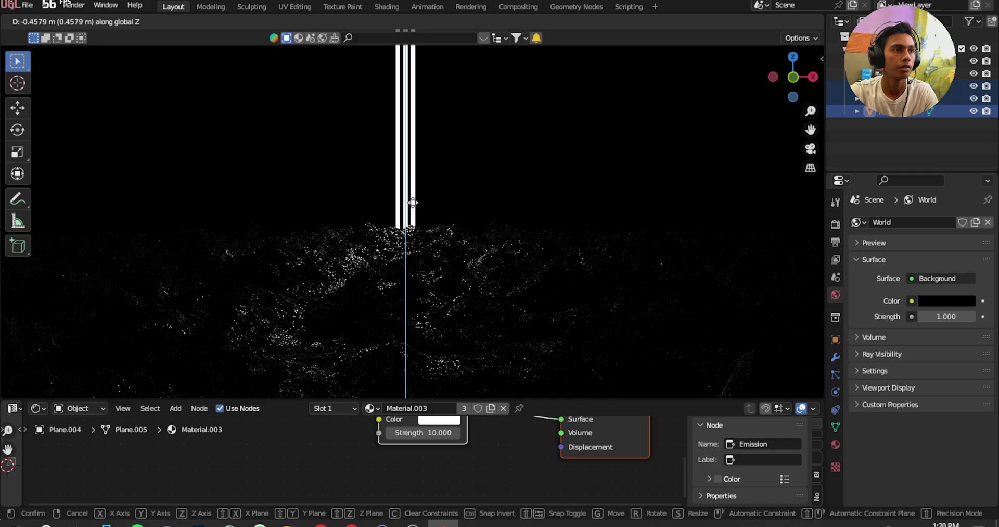
{"action": "left_click", "coordinate": [413, 208]}
{"action": "middle_click_drag", "start_coordinate": [417, 286], "coordinate": [423, 307]}
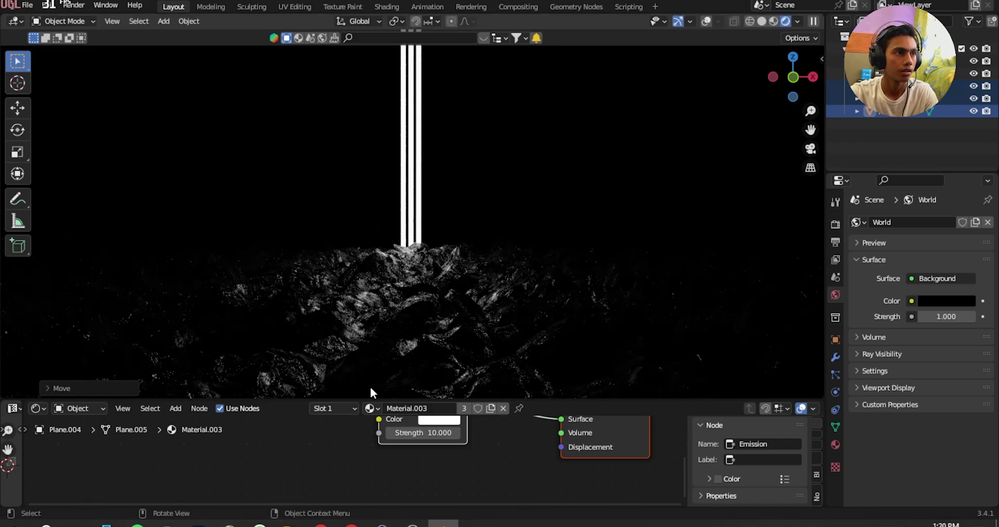
{"action": "middle_click_drag", "start_coordinate": [414, 360], "coordinate": [440, 296]}
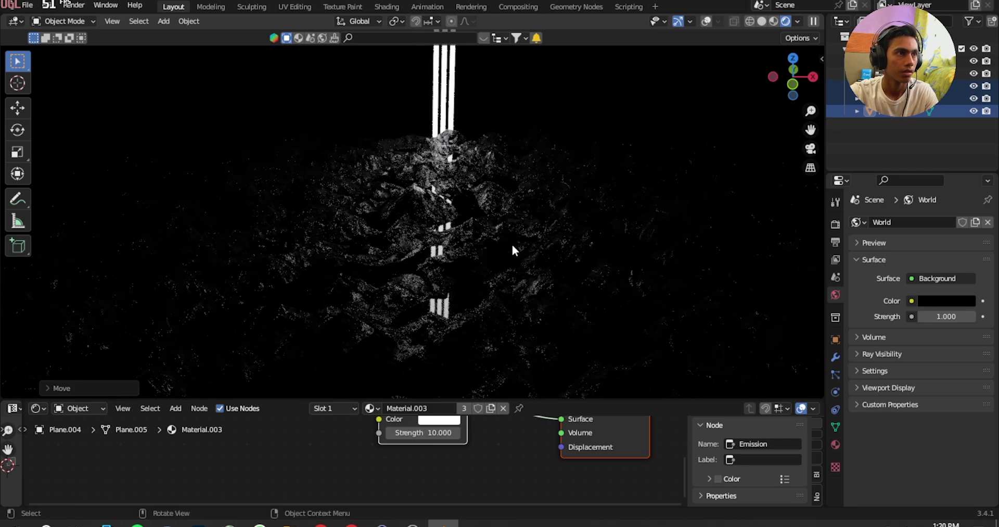
Step: Brighten the World background colour from black to grey to light the scene for modelling
{"action": "left_click", "coordinate": [761, 22]}
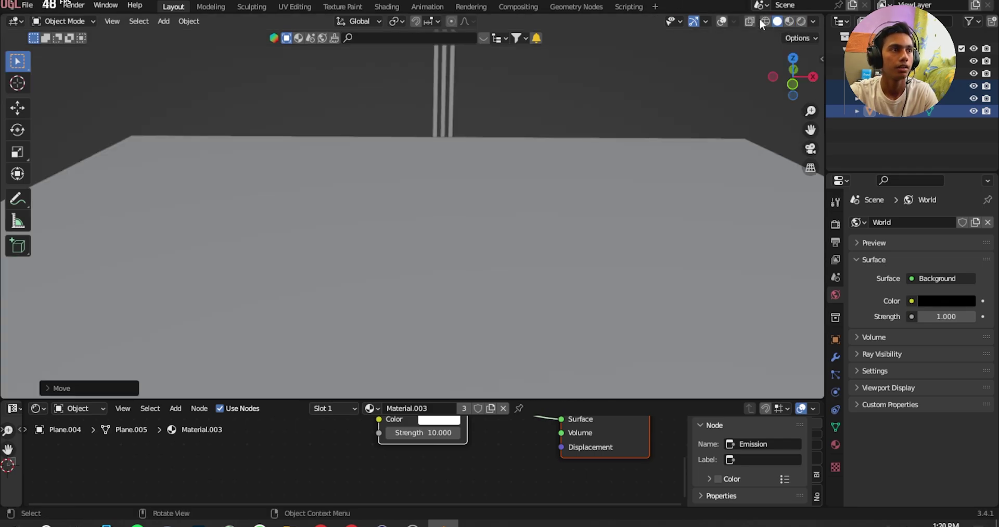
{"action": "left_click", "coordinate": [804, 20]}
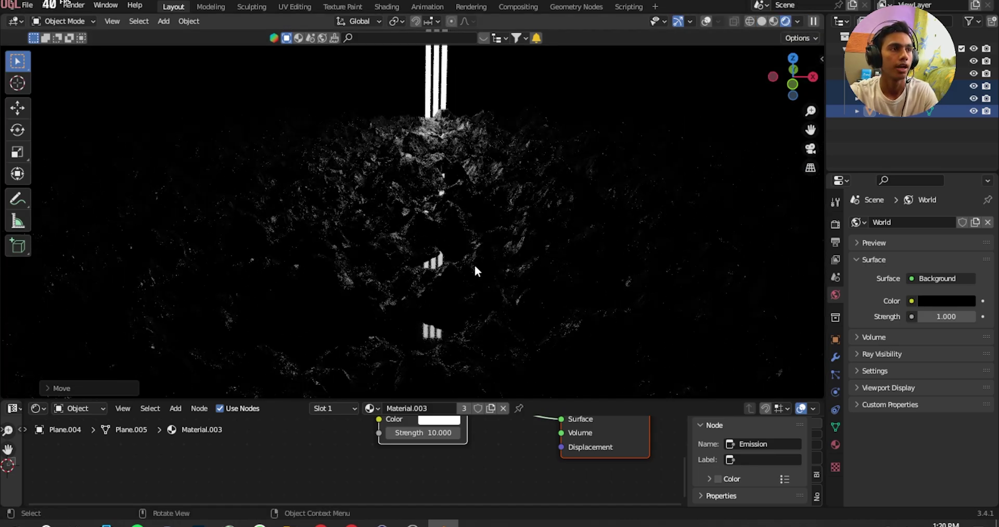
{"action": "middle_click_drag", "start_coordinate": [425, 283], "coordinate": [397, 280], "text": "shift"}
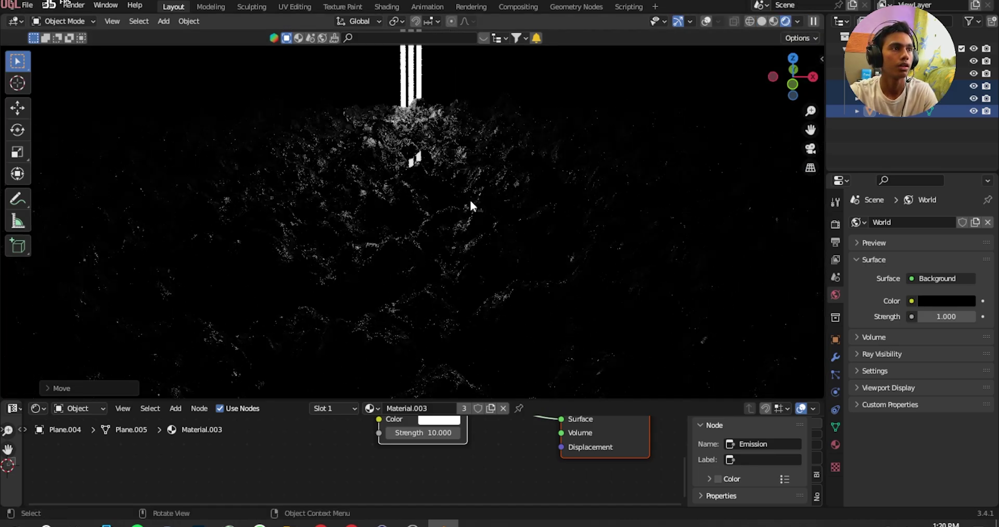
{"action": "left_click", "coordinate": [925, 301]}
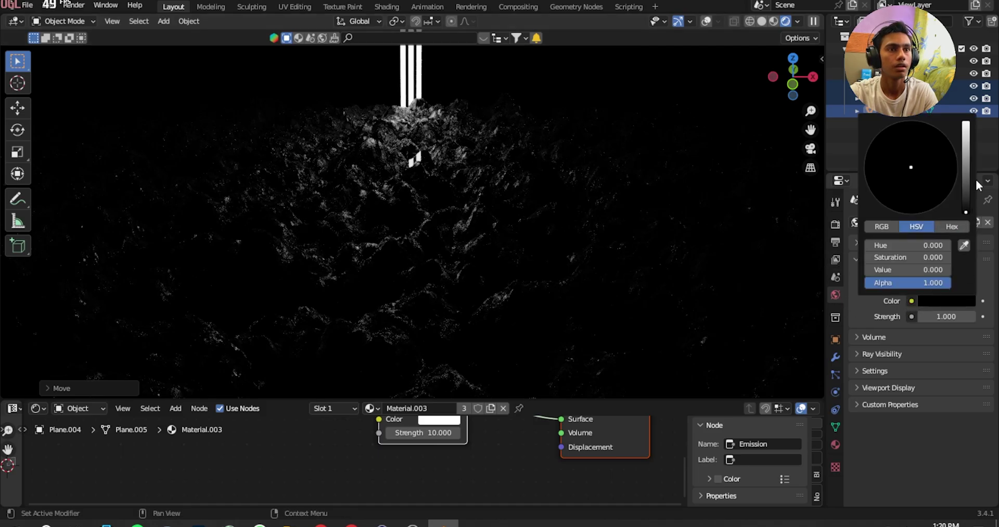
{"action": "left_click_drag", "start_coordinate": [968, 173], "coordinate": [967, 141]}
Step: Add a cube on the lava ground and stretch it along the X axis to nearly the ground's width
{"action": "middle_click_drag", "start_coordinate": [403, 320], "coordinate": [414, 201]}
{"action": "key", "text": "shift+a"}
{"action": "mouse_move", "coordinate": [423, 180]}
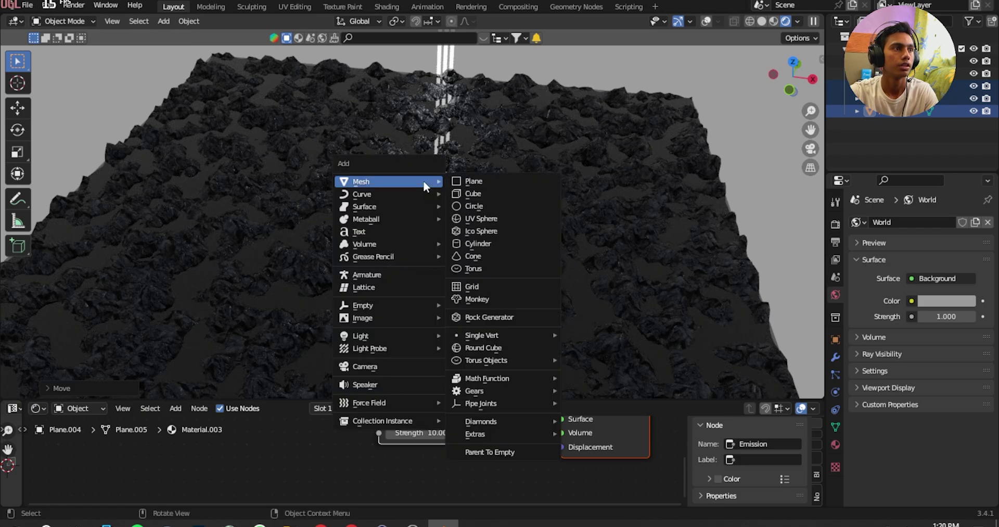
{"action": "left_click", "coordinate": [481, 193]}
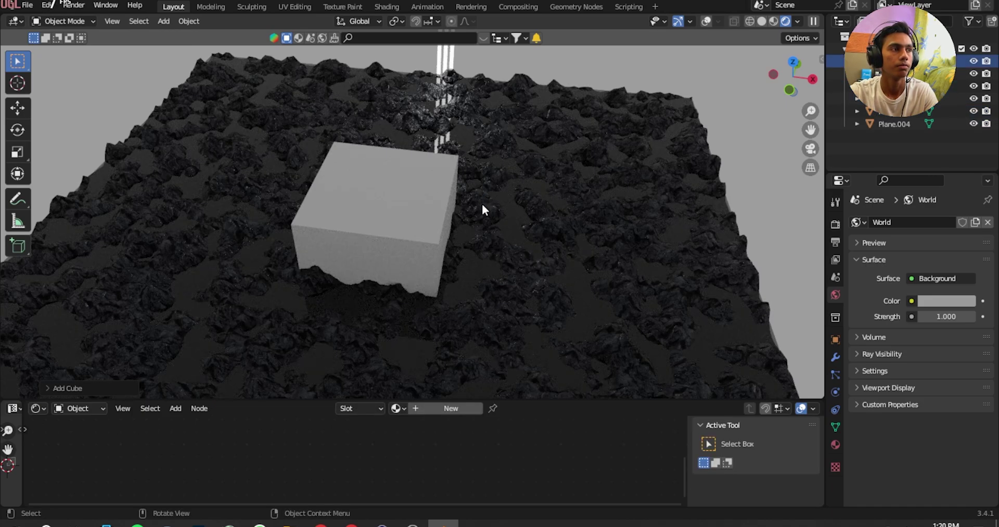
{"action": "key", "text": "s"}
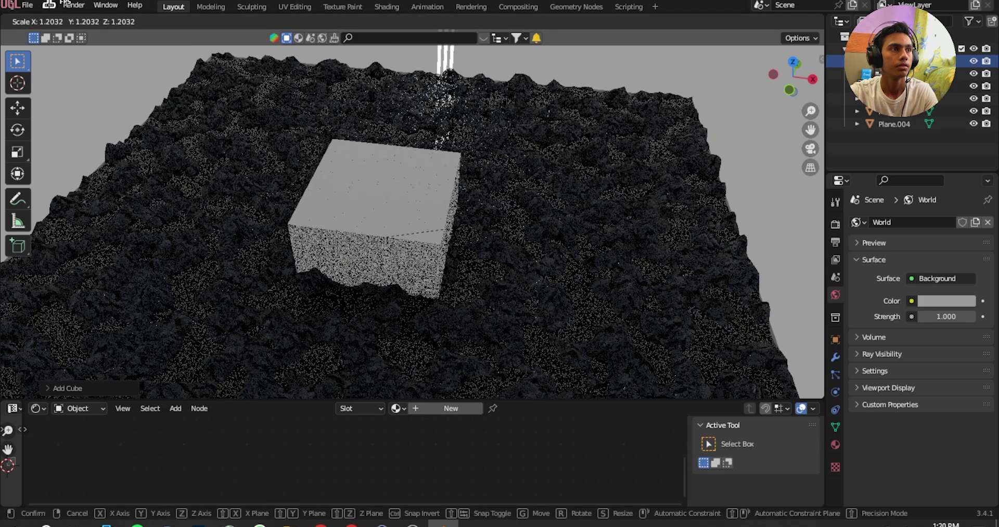
{"action": "key", "text": "x"}
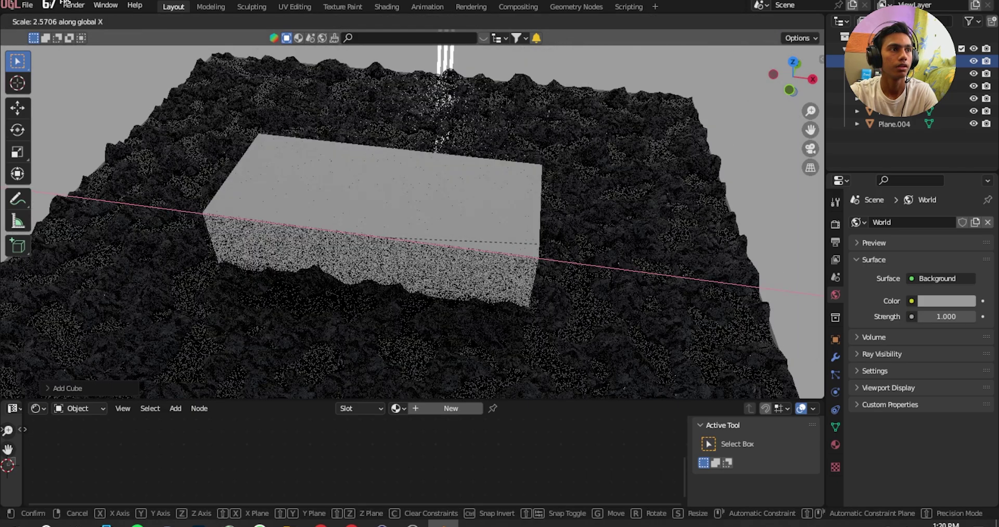
{"action": "left_click", "coordinate": [413, 281]}
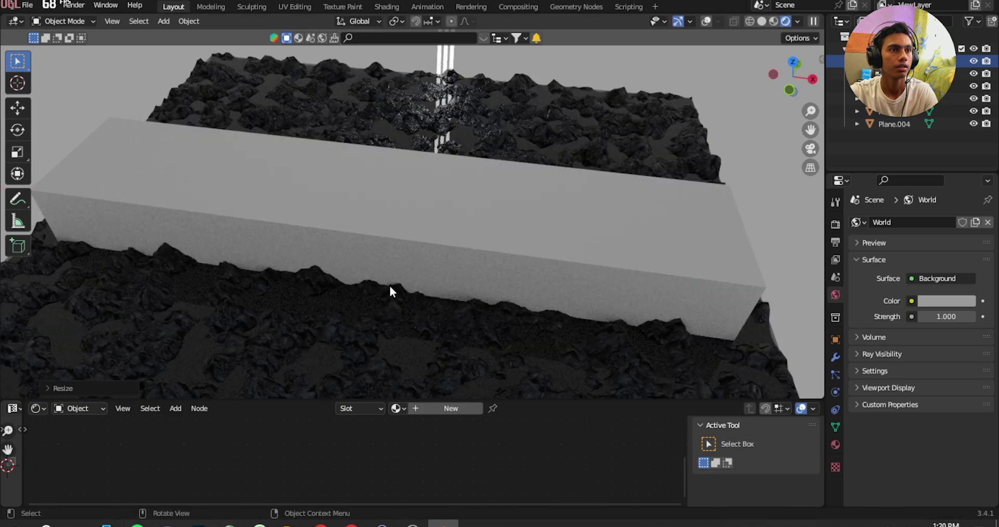
Step: Stretch the cube along the Y axis until it covers the full depth of the lava ground
{"action": "key", "text": "s"}
{"action": "key", "text": "y"}
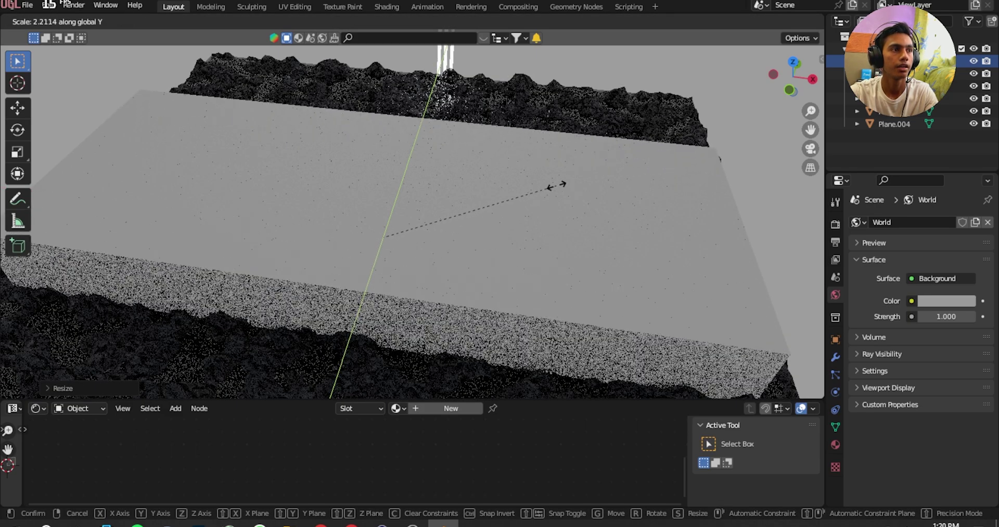
{"action": "left_click", "coordinate": [666, 108]}
{"action": "scroll", "coordinate": [603, 184], "scroll_direction": "down", "scroll_amount": 3}
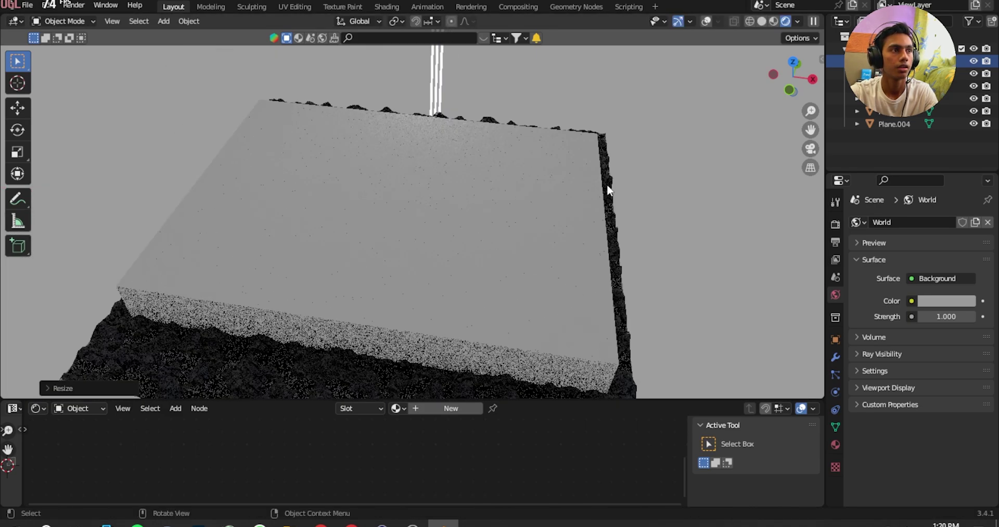
{"action": "middle_click_drag", "start_coordinate": [603, 183], "coordinate": [595, 161]}
{"action": "key", "text": "s"}
{"action": "key", "text": "y"}
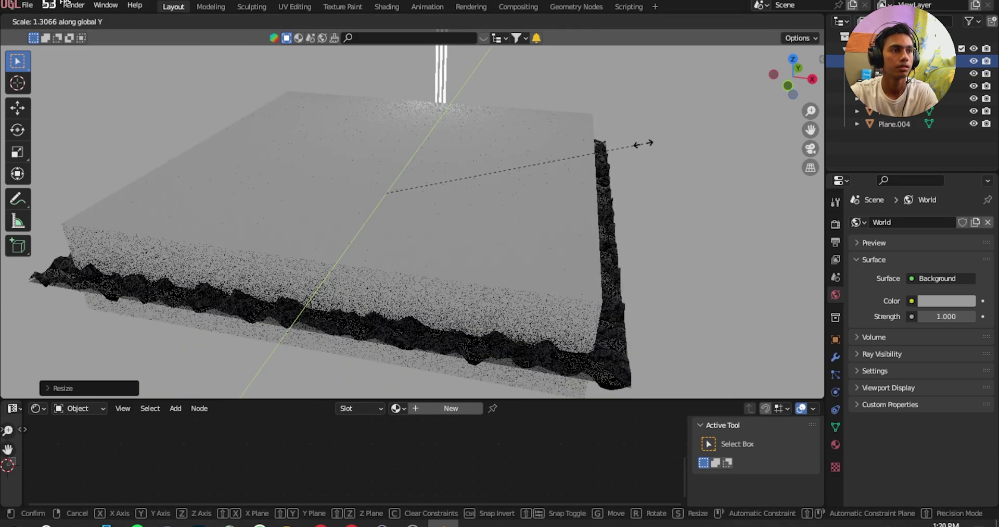
{"action": "left_click", "coordinate": [648, 142]}
Step: Widen the cube slightly along X to cover the ground's sides and flatten it along Z to about 0.2
{"action": "key", "text": "s"}
{"action": "key", "text": "x"}
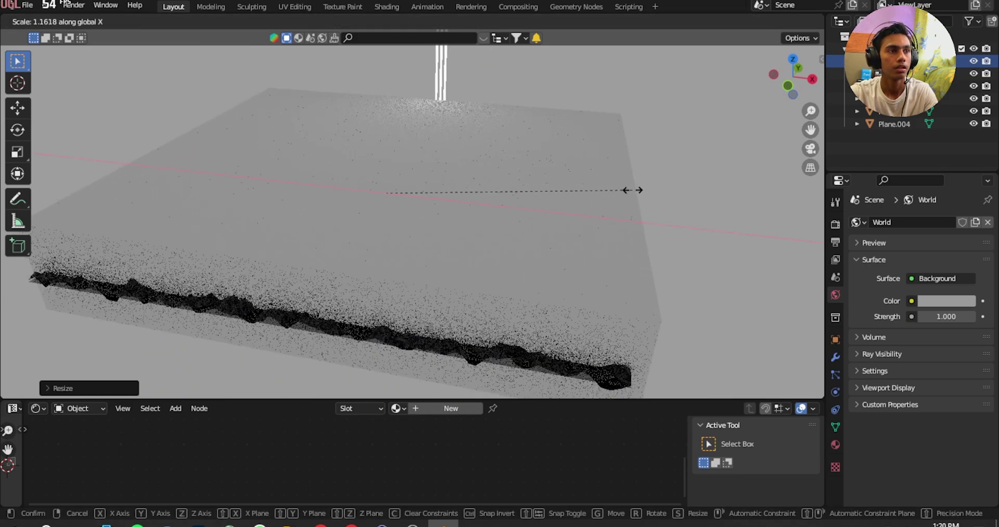
{"action": "left_click", "coordinate": [648, 183]}
{"action": "key", "text": "s"}
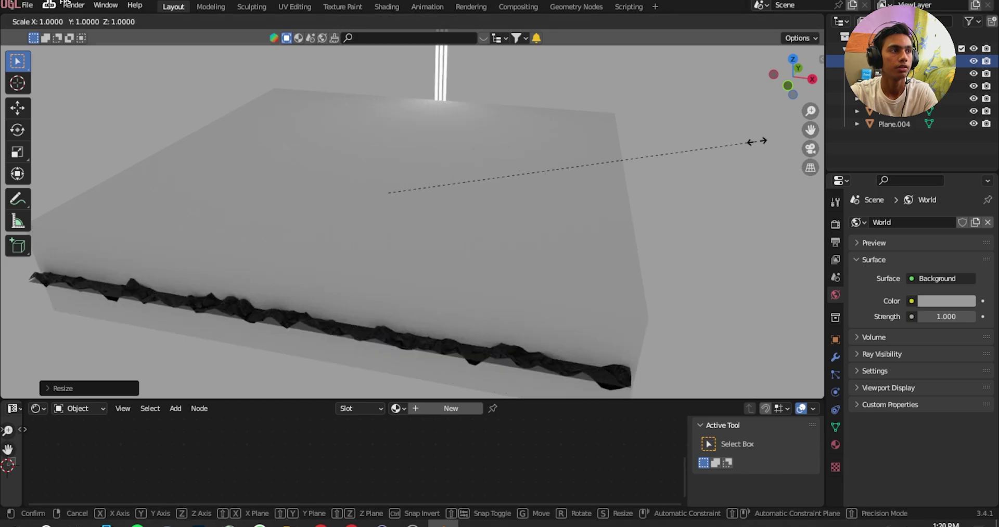
{"action": "key", "text": "z"}
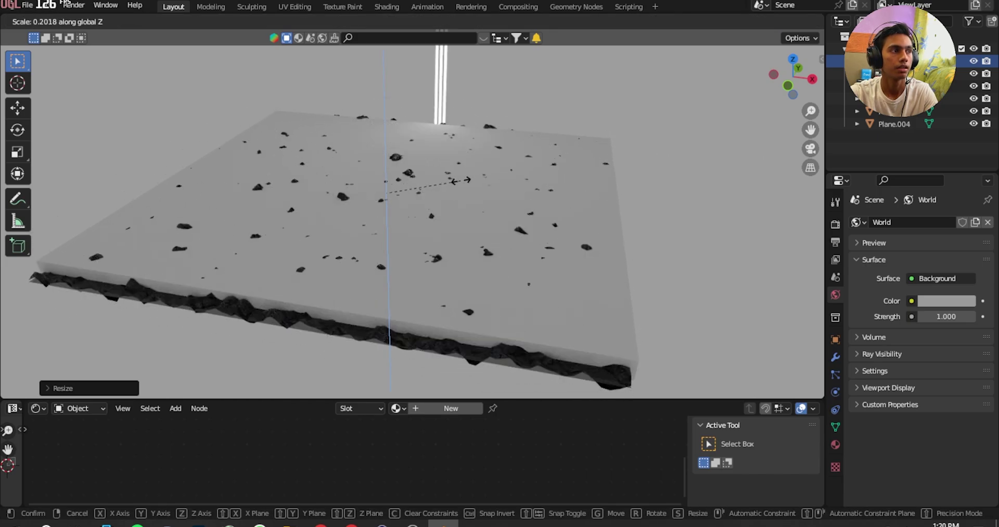
{"action": "left_click", "coordinate": [447, 182]}
Step: Lower the flattened cube along the Z axis so that the lava rocks rise above its top surface
{"action": "scroll", "coordinate": [399, 232], "scroll_direction": "up", "scroll_amount": 3}
{"action": "middle_click_drag", "start_coordinate": [398, 232], "coordinate": [412, 221]}
{"action": "key", "text": "g"}
{"action": "key", "text": "z"}
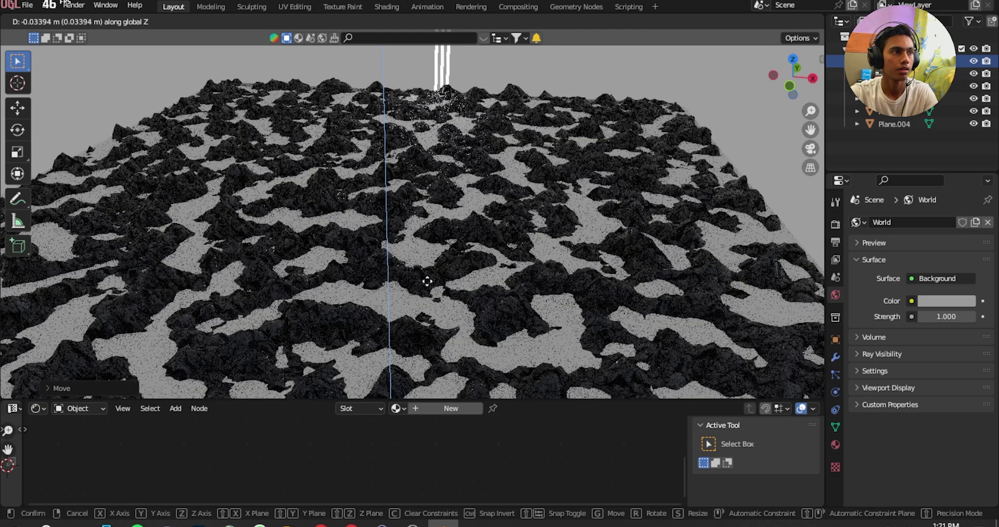
{"action": "left_click", "coordinate": [423, 281]}
Step: Create a new material for the flattened cube and delete its Principled BSDF node
{"action": "middle_click_drag", "start_coordinate": [423, 281], "coordinate": [418, 403], "text": "ctrl"}
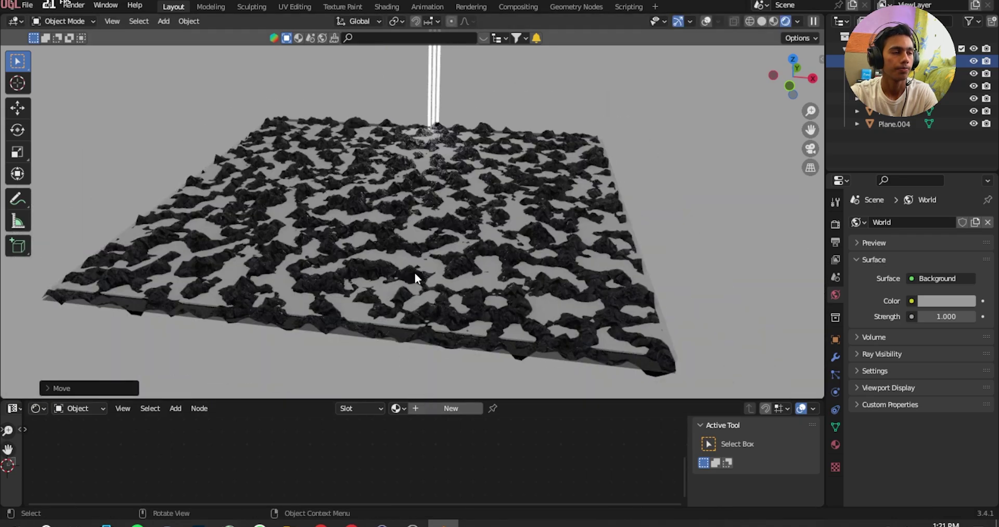
{"action": "middle_click_drag", "start_coordinate": [429, 342], "coordinate": [466, 370]}
{"action": "left_click", "coordinate": [461, 404]}
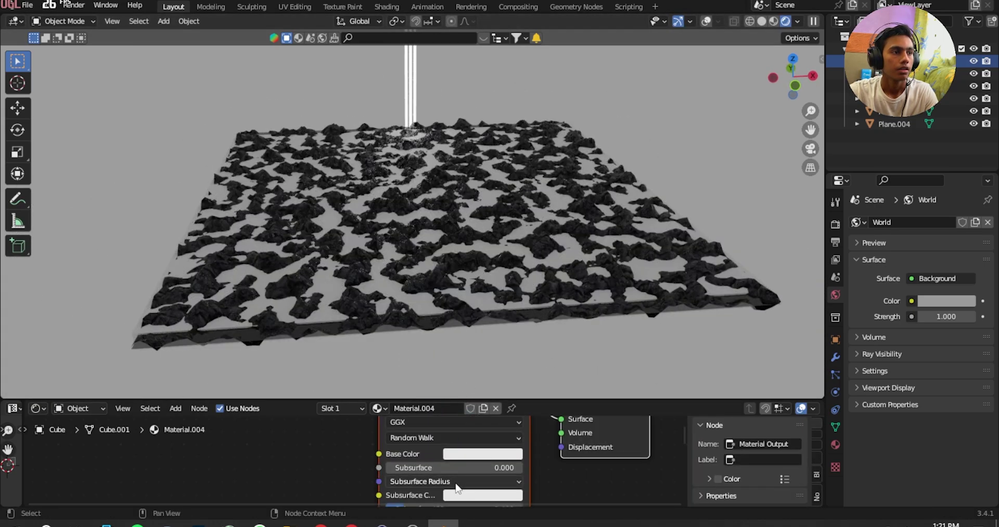
{"action": "scroll", "coordinate": [460, 463], "scroll_direction": "down", "scroll_amount": 2}
{"action": "scroll", "coordinate": [460, 464], "scroll_direction": "down", "scroll_amount": 5}
{"action": "scroll", "coordinate": [535, 473], "scroll_direction": "up", "scroll_amount": 2}
{"action": "middle_click_drag", "start_coordinate": [457, 446], "coordinate": [504, 432]}
{"action": "scroll", "coordinate": [499, 478], "scroll_direction": "up", "scroll_amount": 2}
{"action": "middle_click_drag", "start_coordinate": [507, 493], "coordinate": [451, 441]}
{"action": "left_click", "coordinate": [509, 478]}
{"action": "key", "text": "Delete"}
Step: Add a Volume Scatter node and connect its Volume output to the Material Output's Volume input
{"action": "key", "text": "shift+a"}
{"action": "left_click", "coordinate": [431, 371]}
{"action": "type", "text": "volum"}
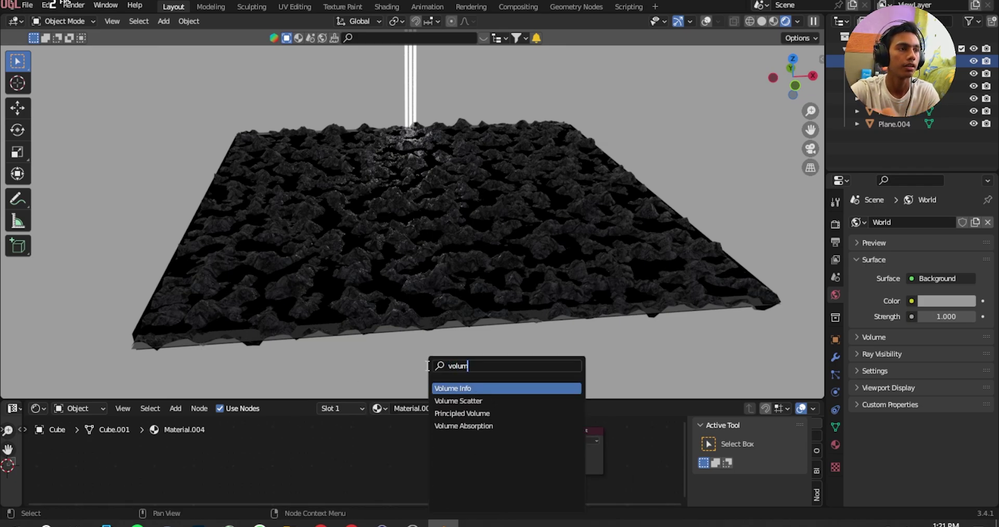
{"action": "key", "text": "Down"}
{"action": "key", "text": "Return"}
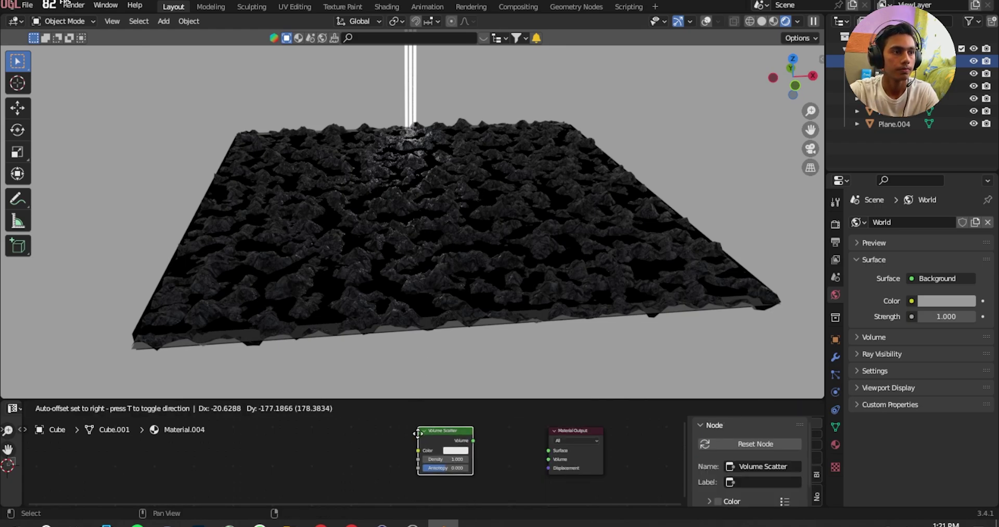
{"action": "left_click", "coordinate": [416, 449]}
{"action": "scroll", "coordinate": [561, 479], "scroll_direction": "up", "scroll_amount": 3}
{"action": "middle_click_drag", "start_coordinate": [558, 458], "coordinate": [464, 464]}
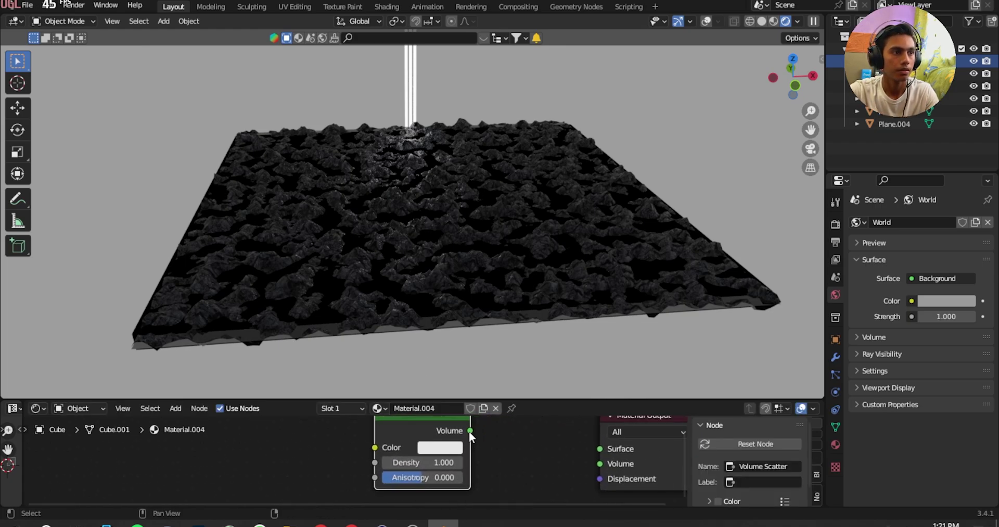
{"action": "left_click_drag", "start_coordinate": [475, 433], "coordinate": [599, 463]}
Step: Return the World background colour to black and view the lava ground lit only by the strips
{"action": "scroll", "coordinate": [507, 460], "scroll_direction": "up", "scroll_amount": 2}
{"action": "scroll", "coordinate": [430, 301], "scroll_direction": "up", "scroll_amount": 5}
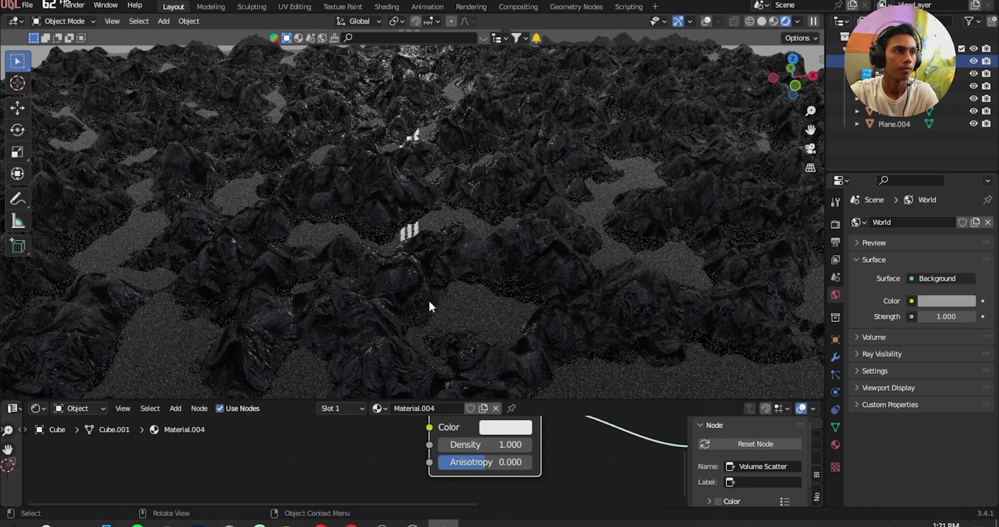
{"action": "middle_click_drag", "start_coordinate": [426, 298], "coordinate": [405, 283]}
{"action": "scroll", "coordinate": [405, 282], "scroll_direction": "down", "scroll_amount": 3}
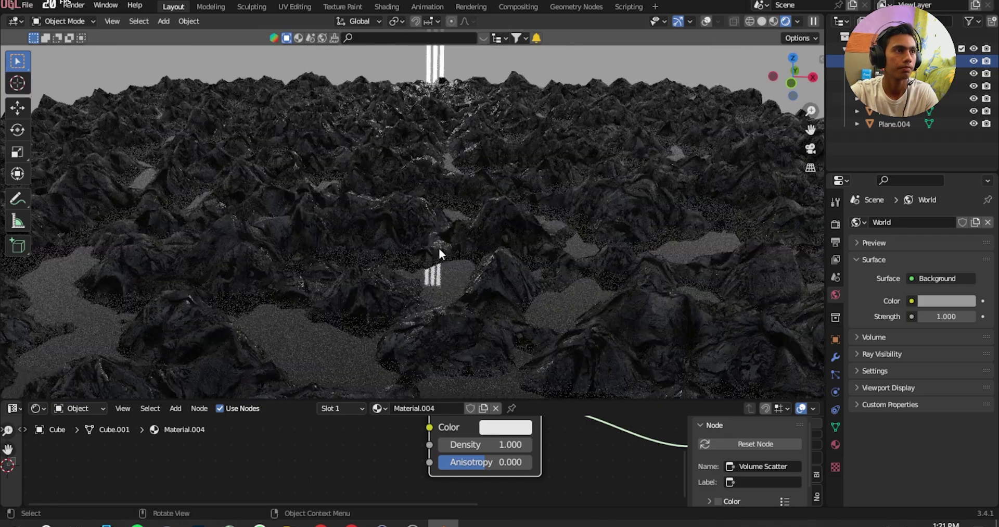
{"action": "middle_click_drag", "start_coordinate": [439, 248], "coordinate": [453, 248]}
{"action": "left_click", "coordinate": [937, 301]}
{"action": "left_click_drag", "start_coordinate": [965, 172], "coordinate": [965, 189]}
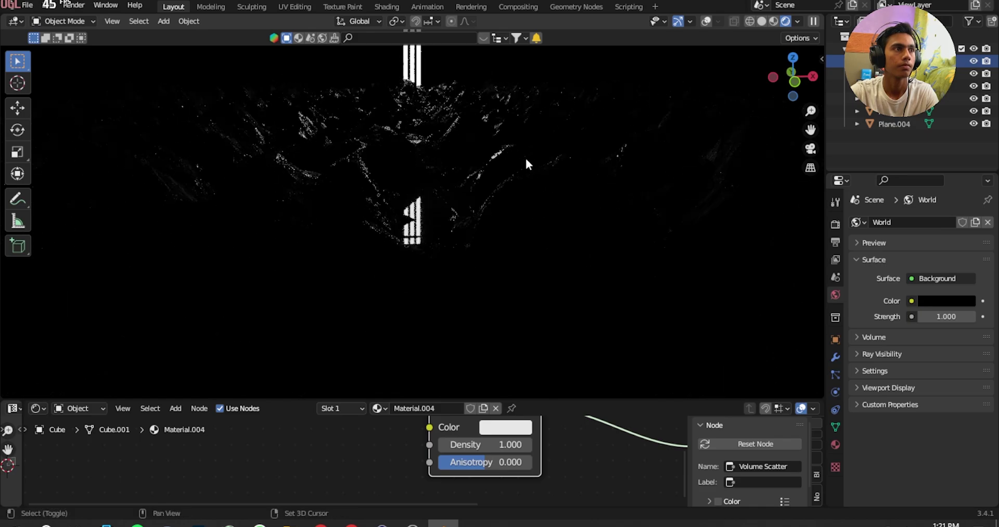
{"action": "middle_click_drag", "start_coordinate": [526, 161], "coordinate": [458, 259]}
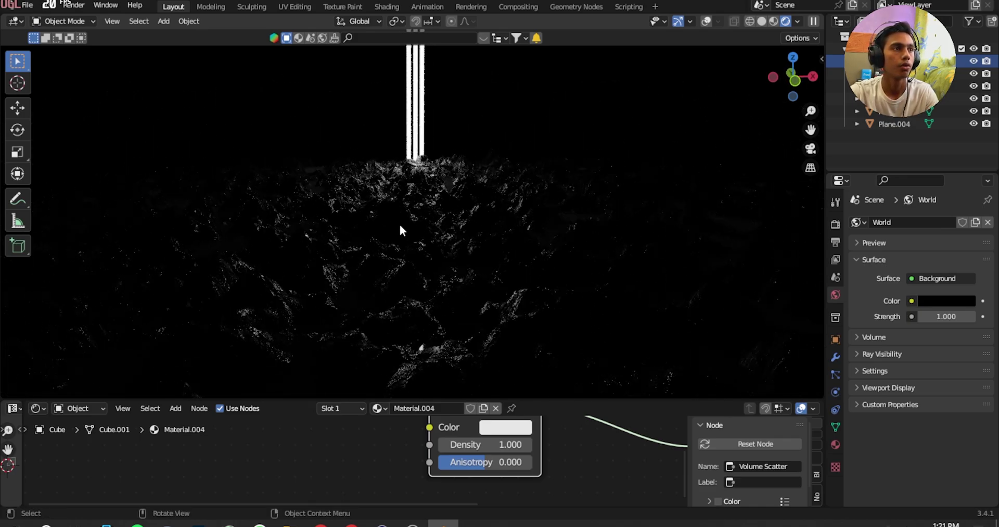
{"action": "middle_click_drag", "start_coordinate": [382, 228], "coordinate": [382, 223]}
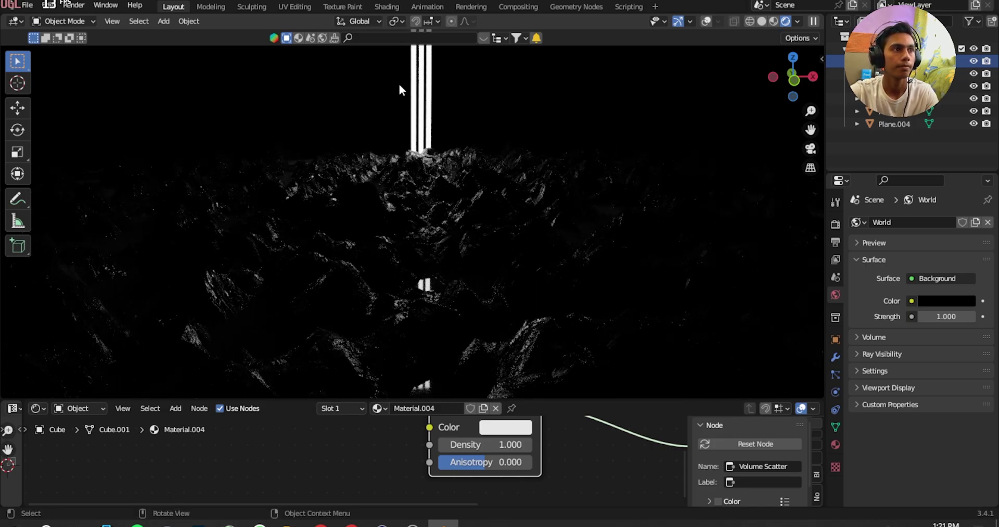
Step: Set the Emission strength of the three vertical strips' shared material to 20
{"action": "left_click", "coordinate": [424, 121]}
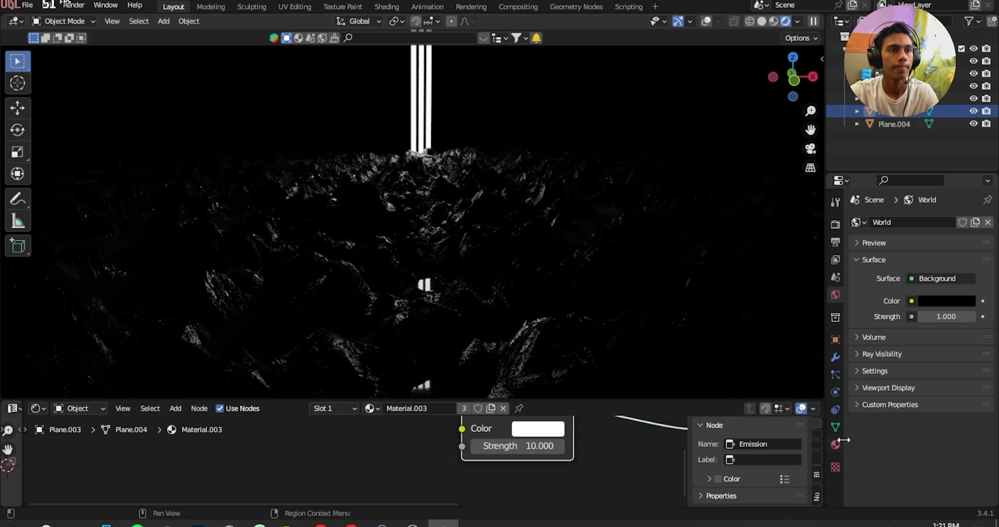
{"action": "left_click", "coordinate": [417, 109]}
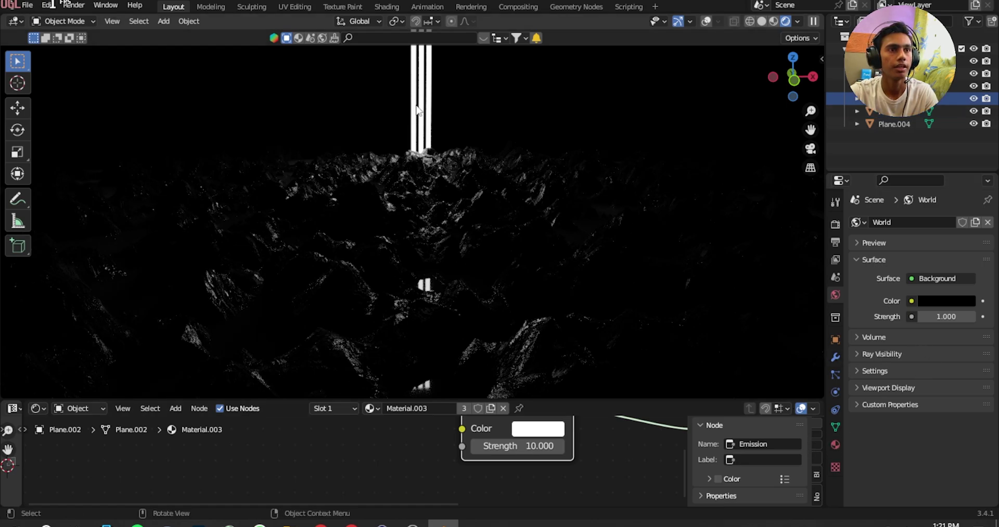
{"action": "left_click", "coordinate": [835, 444]}
{"action": "left_click", "coordinate": [953, 367]}
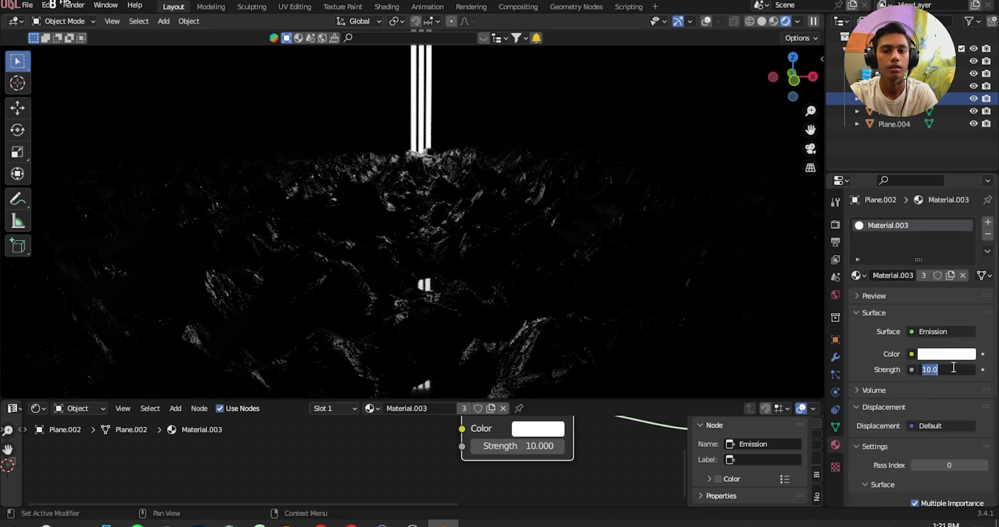
{"action": "type", "text": "20"}
{"action": "key", "text": "Return"}
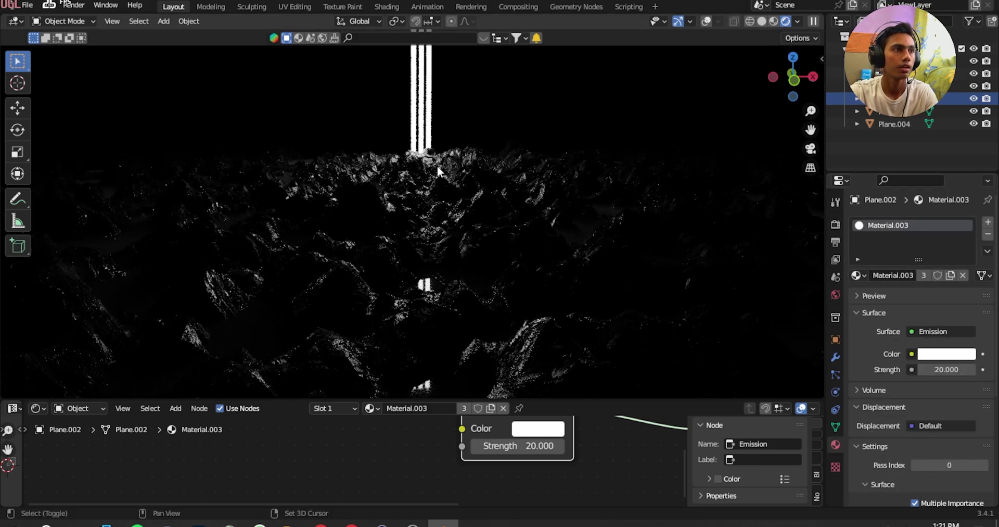
Step: Frame the strips and lava ground from the front, then add a camera aligned to that view and enlarge the viewport
{"action": "middle_click_drag", "start_coordinate": [437, 165], "coordinate": [437, 190], "text": "shift"}
{"action": "key", "text": "grave"}
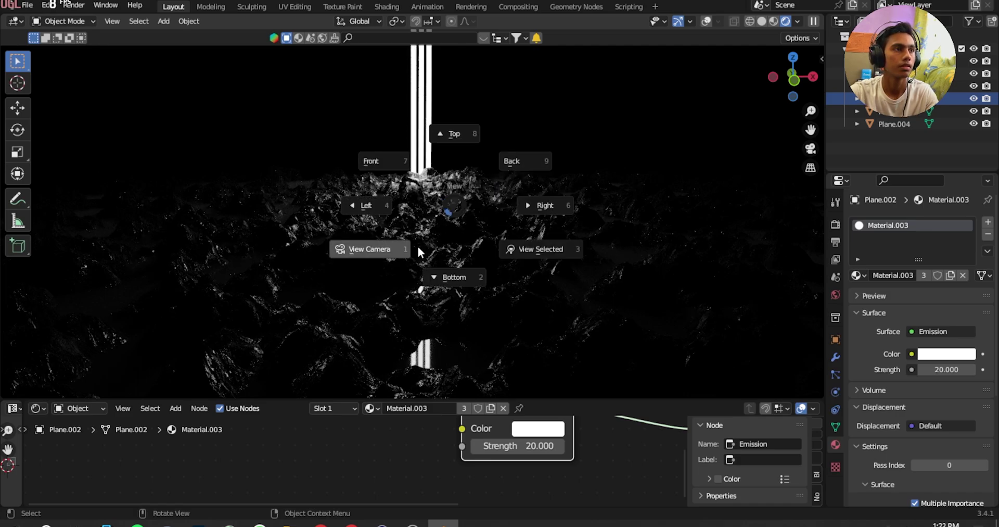
{"action": "left_click", "coordinate": [426, 225]}
{"action": "key", "text": "grave"}
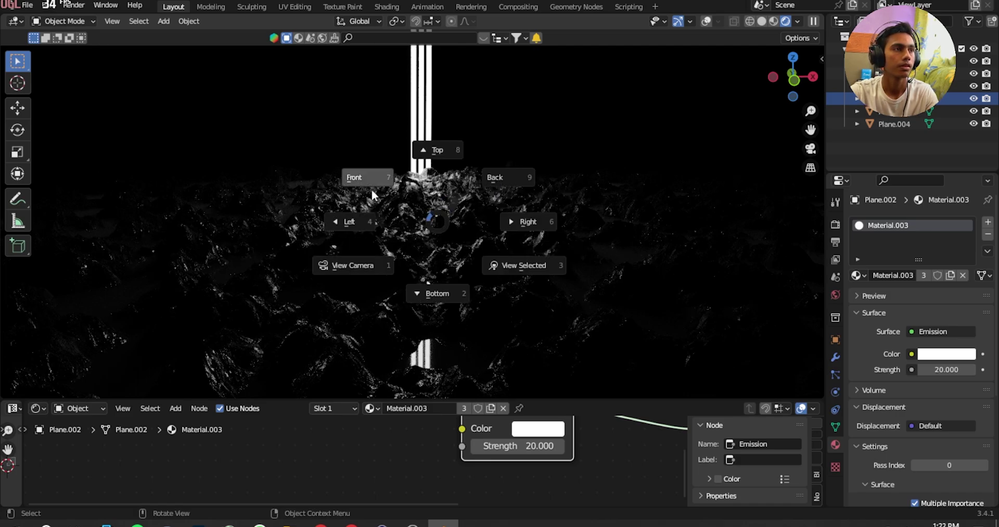
{"action": "left_click", "coordinate": [371, 189]}
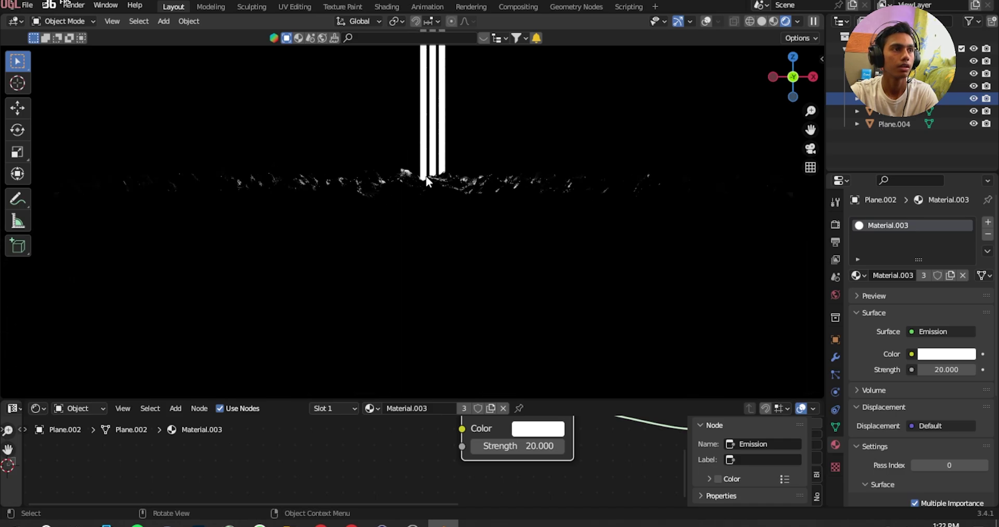
{"action": "middle_click_drag", "start_coordinate": [450, 176], "coordinate": [451, 257], "text": "shift"}
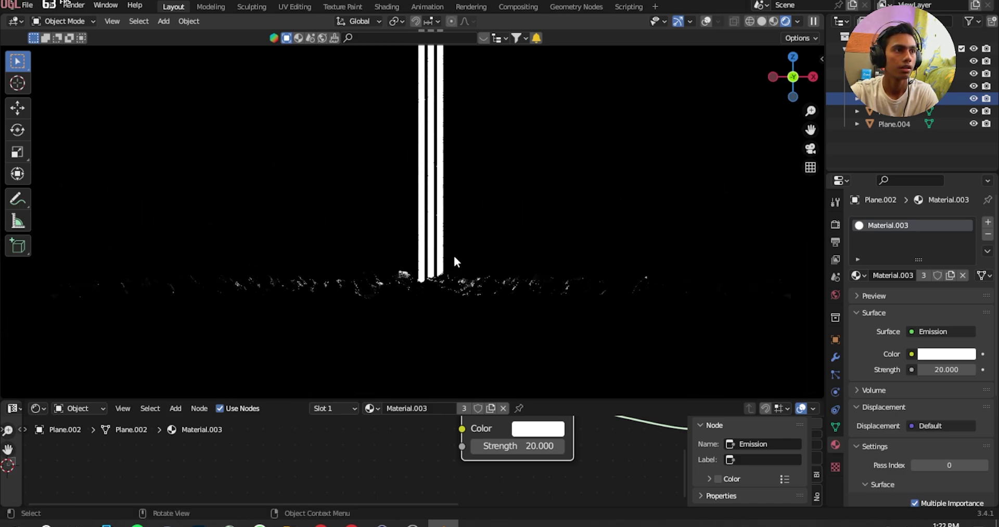
{"action": "key", "text": "shift+a"}
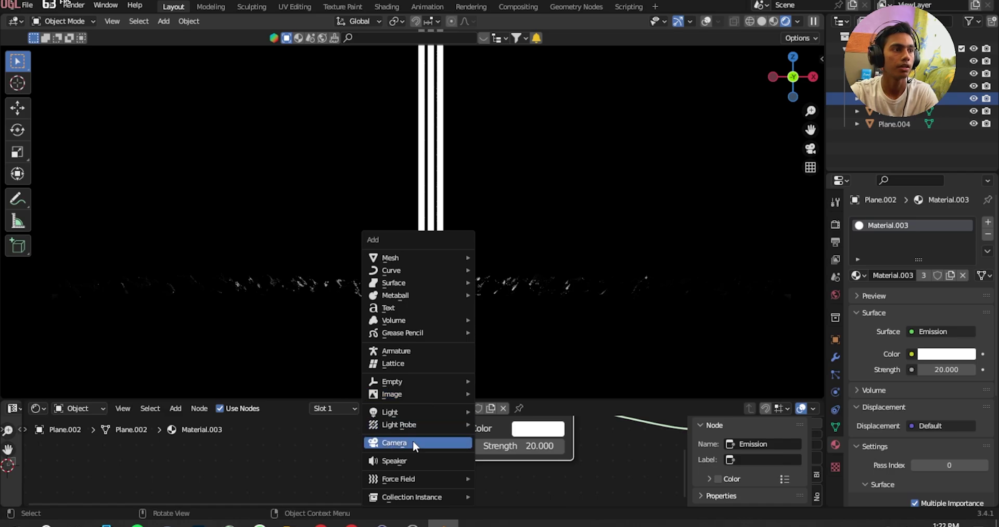
{"action": "left_click", "coordinate": [413, 442]}
{"action": "key", "text": "ctrl+alt+KP_0"}
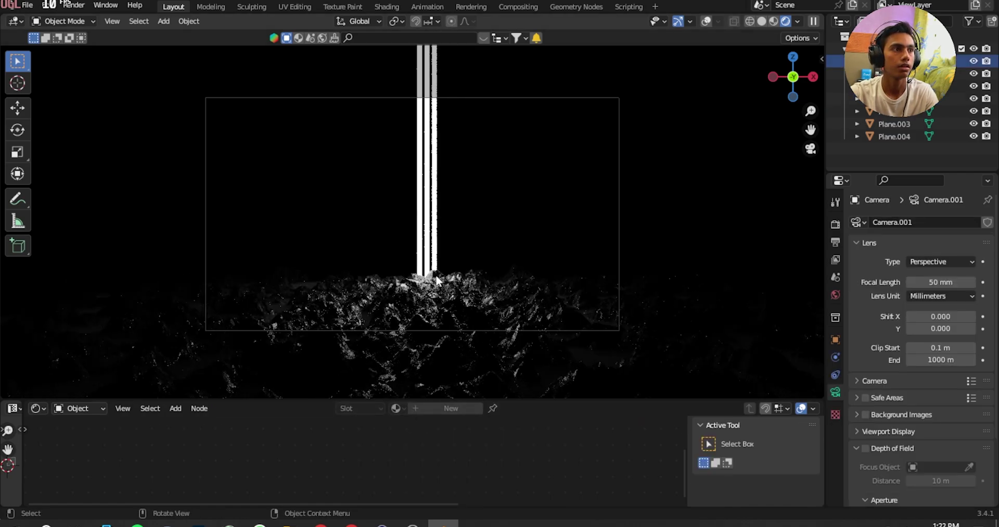
{"action": "left_click_drag", "start_coordinate": [502, 401], "coordinate": [501, 491]}
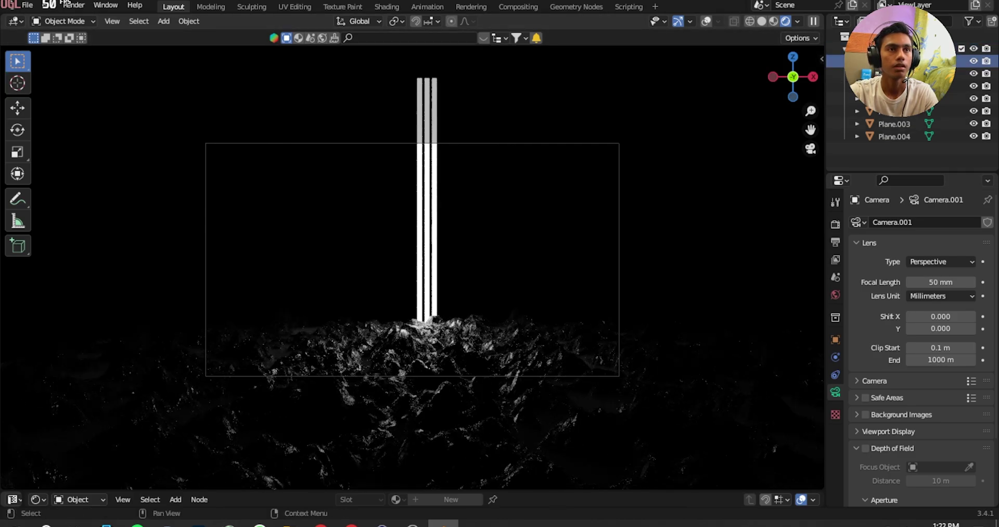
Step: Lower the camera about 0.7 m and tilt it slightly downward so more of the lava ground falls inside the frame
{"action": "key", "text": "g"}
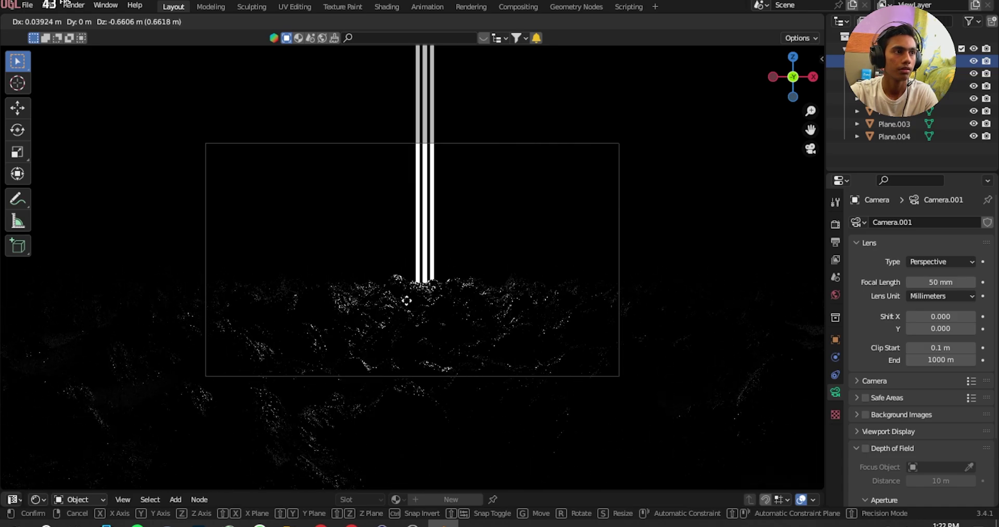
{"action": "left_click", "coordinate": [408, 306]}
{"action": "key", "text": "r"}
{"action": "key", "text": "r"}
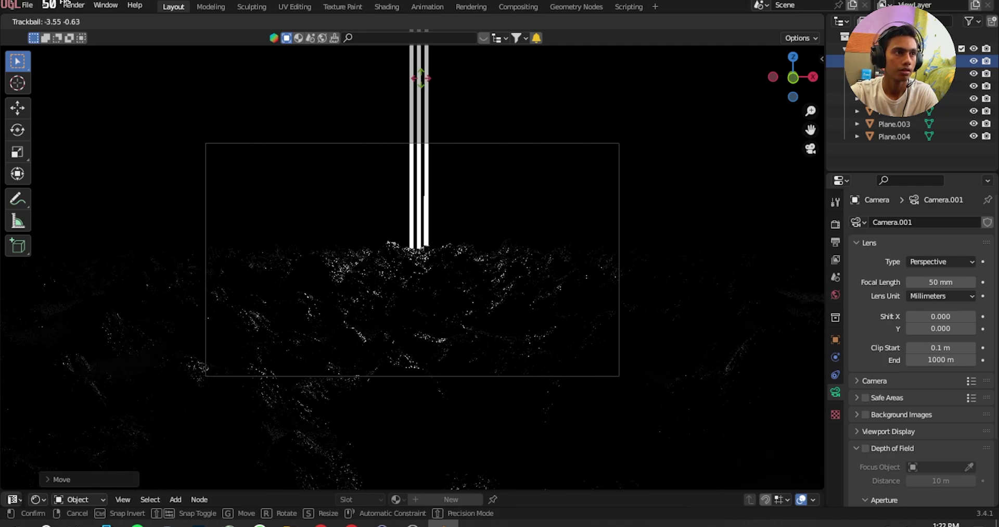
{"action": "left_click", "coordinate": [408, 61]}
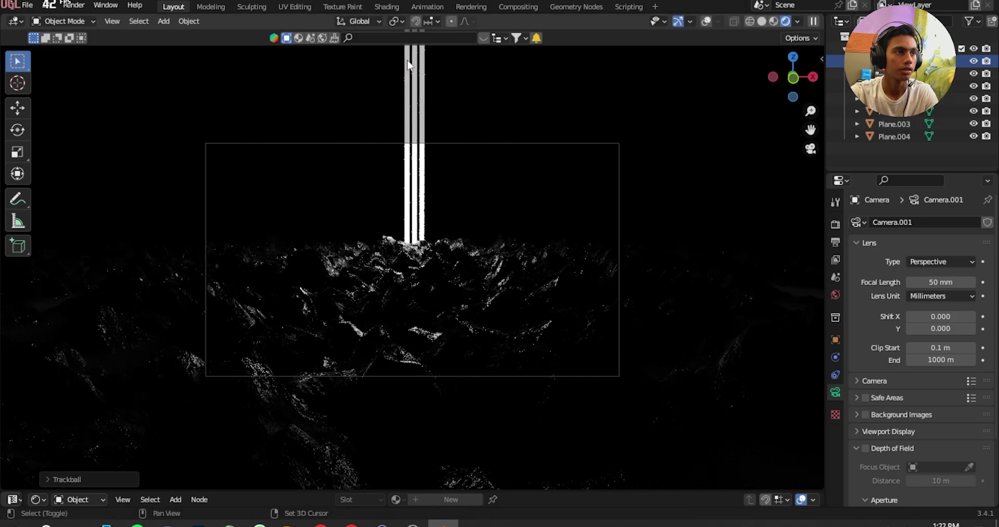
Step: In camera view, raise the transmissive plane Plane.001 about 0.15 m along Z so it mirrors the strips between the rocks
{"action": "middle_click_drag", "start_coordinate": [393, 311], "coordinate": [410, 360]}
{"action": "key", "text": "KP_0"}
{"action": "scroll", "coordinate": [426, 339], "scroll_direction": "up", "scroll_amount": 1}
{"action": "left_click", "coordinate": [427, 338]}
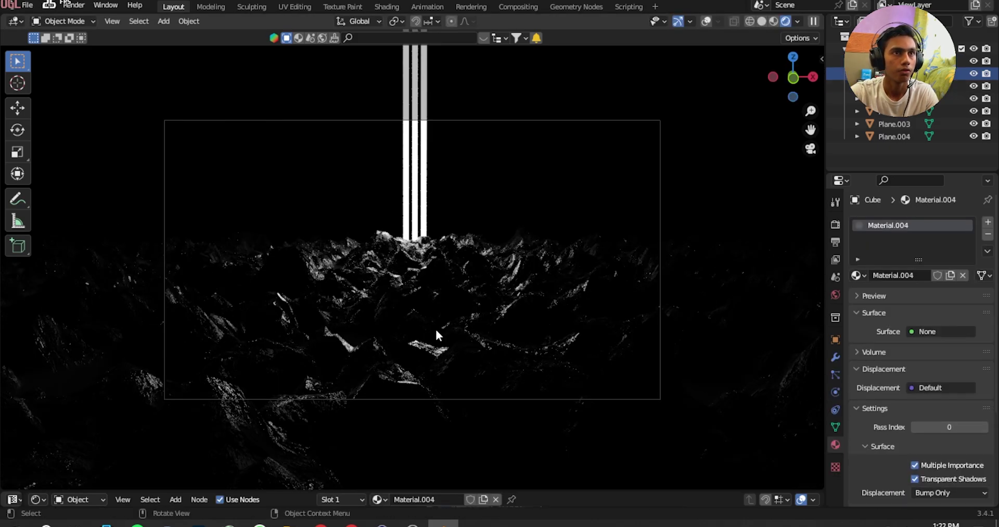
{"action": "left_click", "coordinate": [436, 331]}
{"action": "key", "text": "g"}
{"action": "key", "text": "z"}
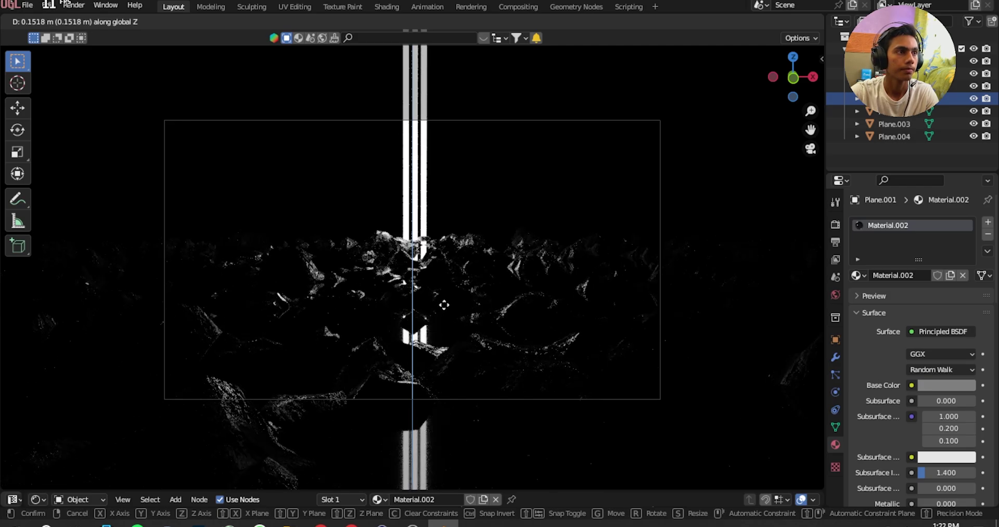
{"action": "left_click", "coordinate": [446, 307]}
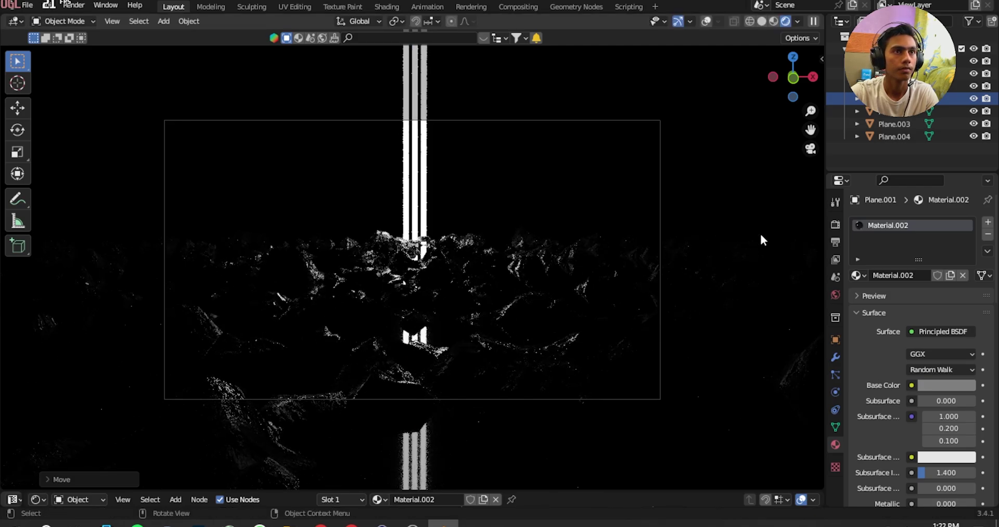
Step: Raise the flattened Volume Scatter cube about 0.15 m along Z, and readjust it downward by about 0.02 m
{"action": "left_click", "coordinate": [895, 74]}
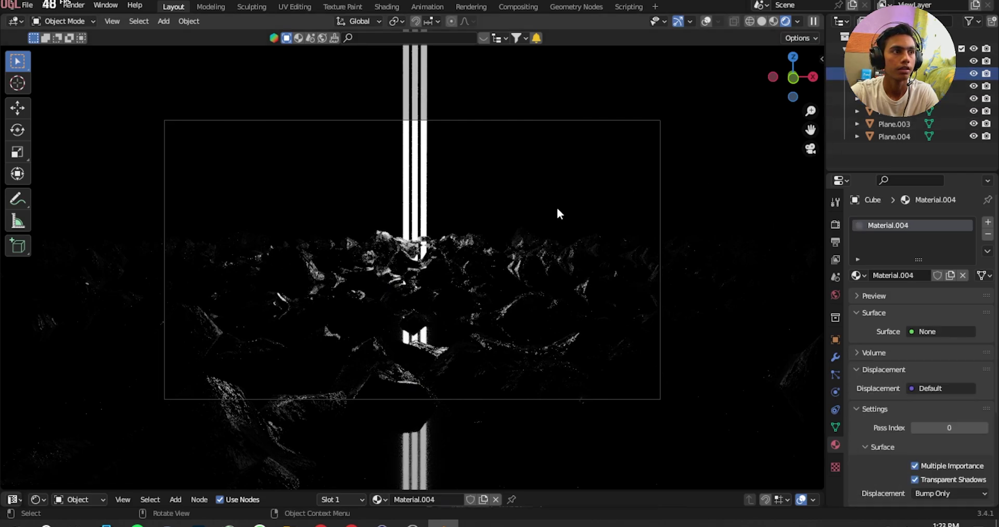
{"action": "key", "text": "g"}
{"action": "key", "text": "z"}
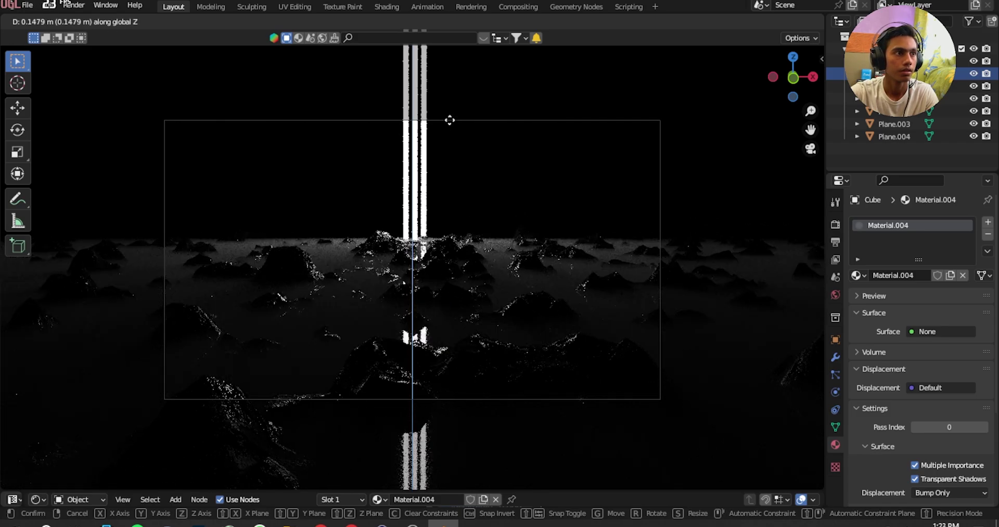
{"action": "left_click", "coordinate": [452, 124]}
{"action": "key", "text": "g"}
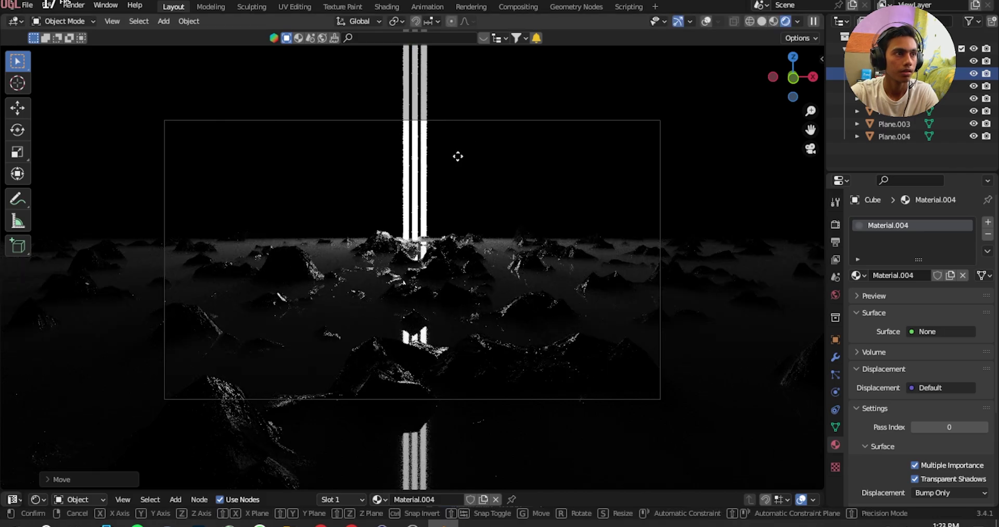
{"action": "key", "text": "z"}
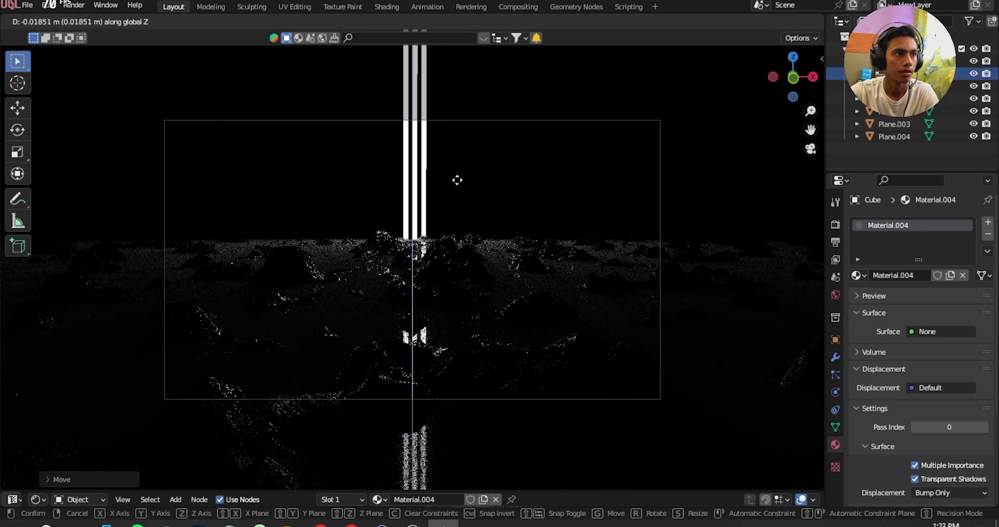
{"action": "left_click", "coordinate": [457, 179]}
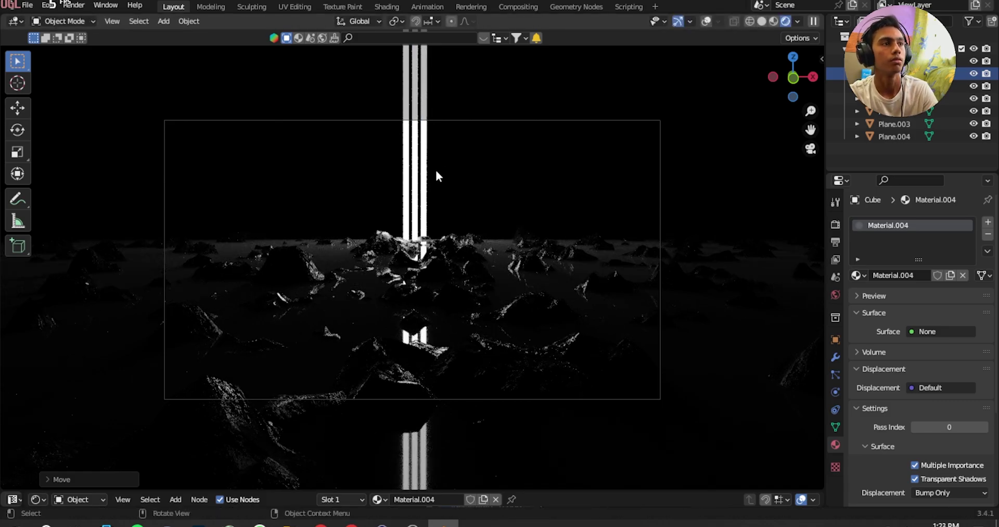
Step: Set the Density of the cube's Volume Scatter node to 0.5 and give the viewport back its larger area
{"action": "left_click_drag", "start_coordinate": [531, 492], "coordinate": [532, 340]}
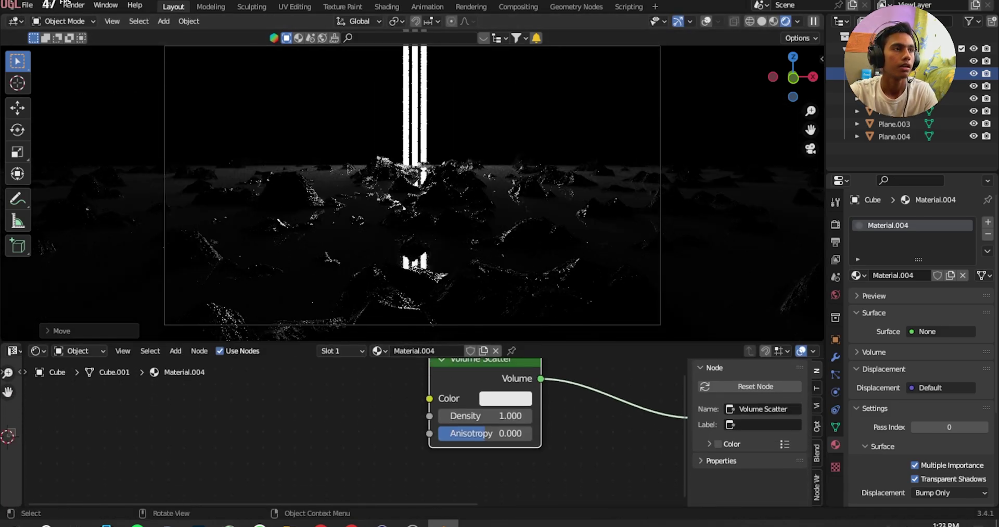
{"action": "double_click", "coordinate": [491, 416]}
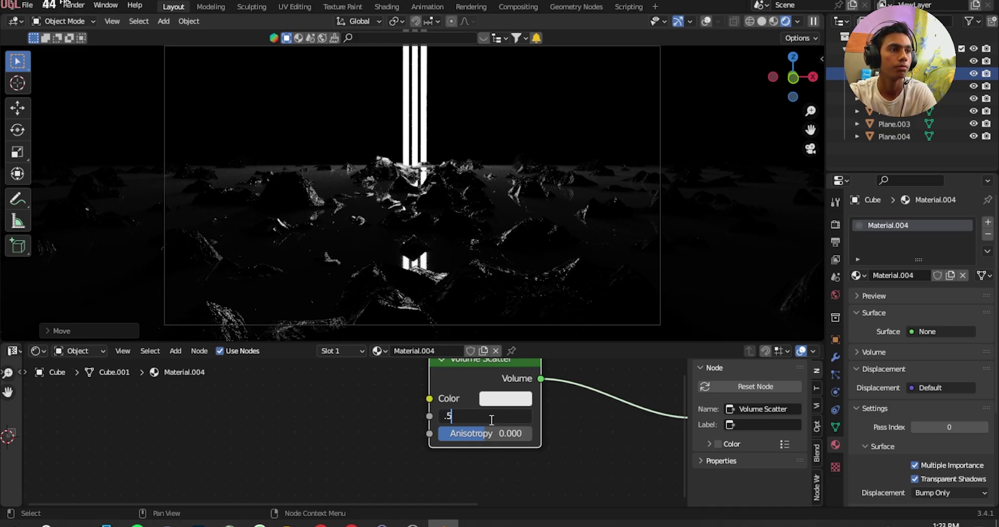
{"action": "key", "text": "Return"}
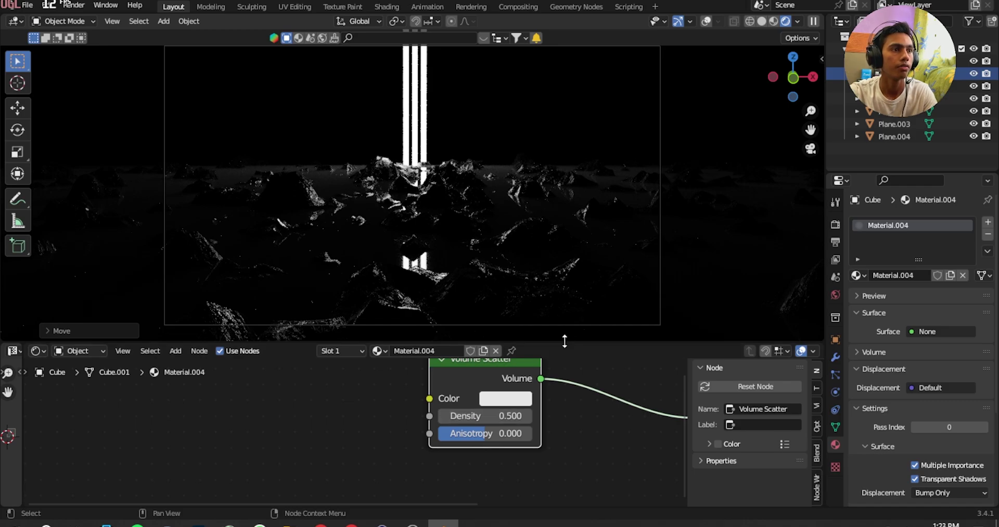
{"action": "left_click_drag", "start_coordinate": [564, 340], "coordinate": [543, 495]}
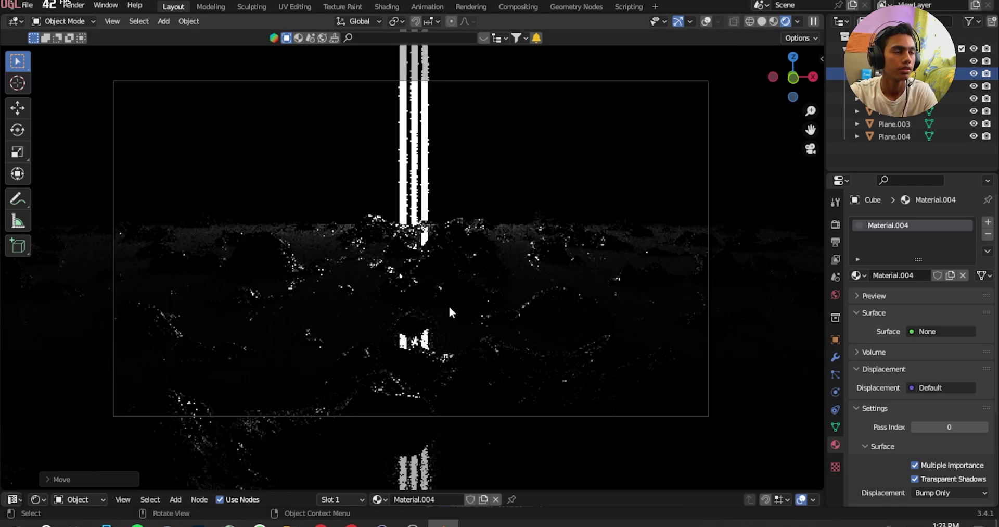
Step: Fine-tune the flattened cube's height along Z by about 0.01 m with the help of the viewport overlays, and hide the overlays
{"action": "key", "text": "g"}
{"action": "key", "text": "z"}
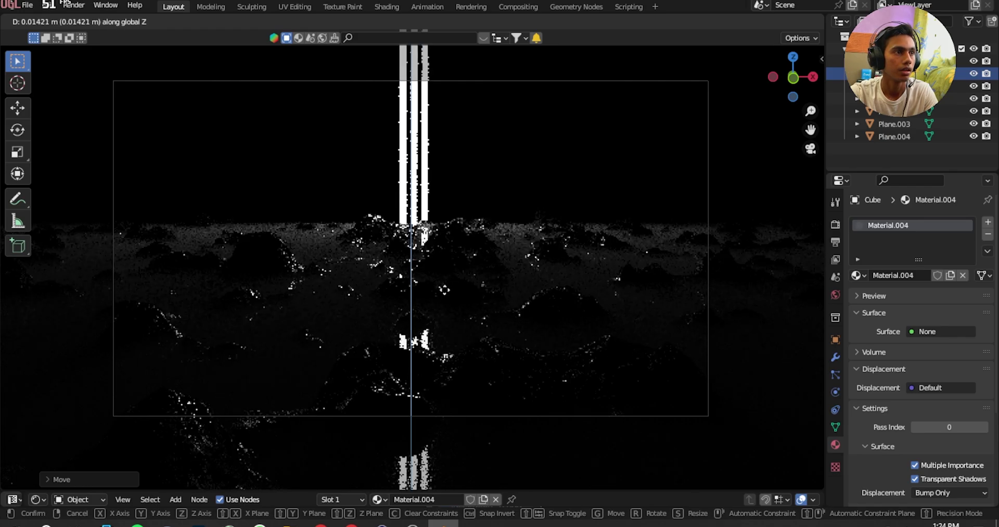
{"action": "left_click", "coordinate": [446, 307]}
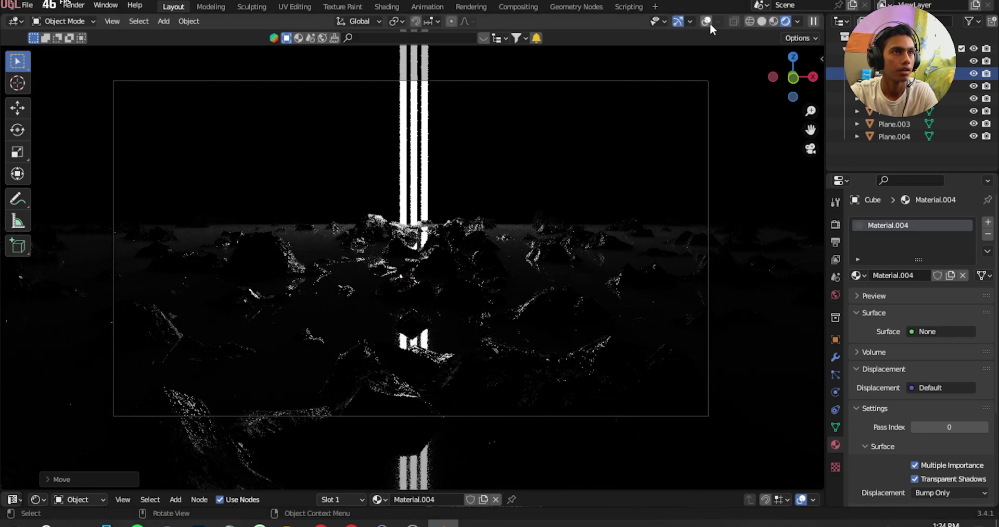
{"action": "key", "text": "g"}
{"action": "key", "text": "z"}
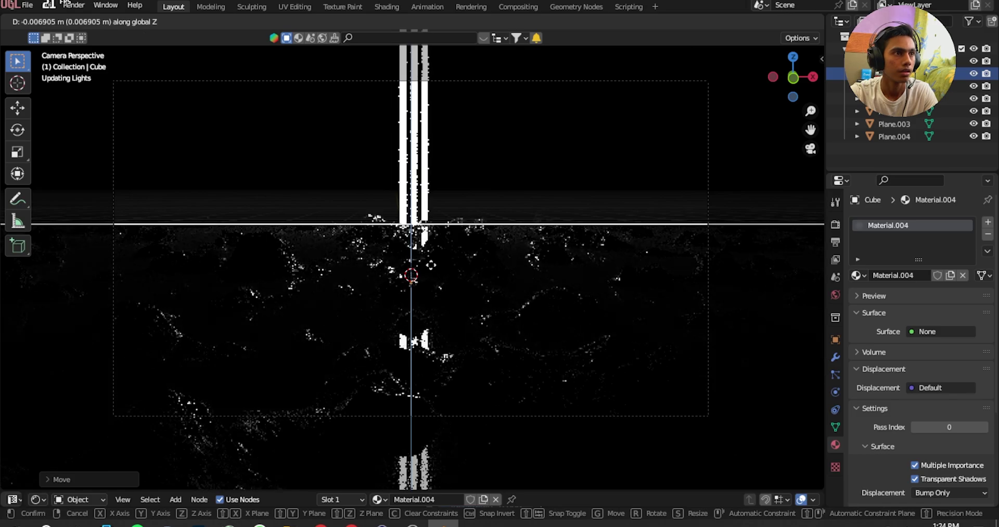
{"action": "left_click", "coordinate": [430, 259]}
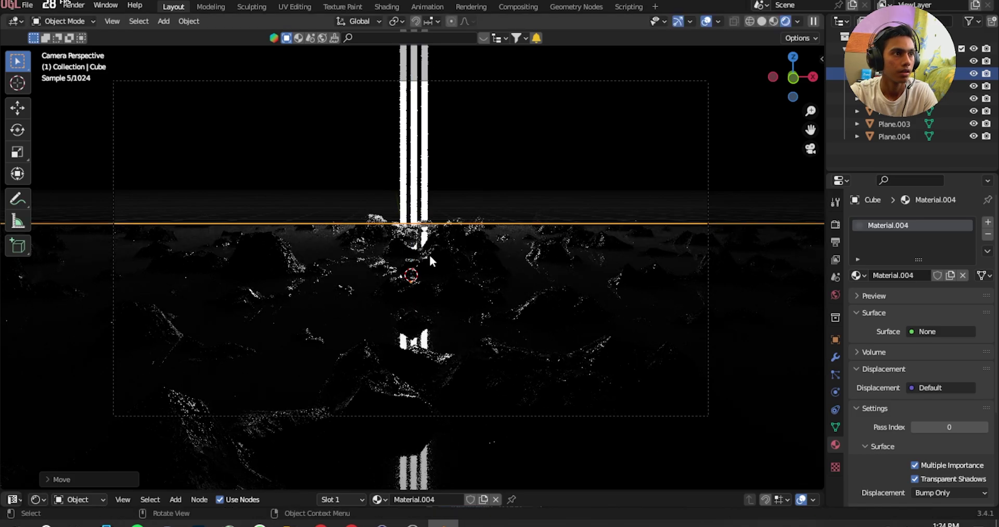
{"action": "left_click", "coordinate": [705, 21]}
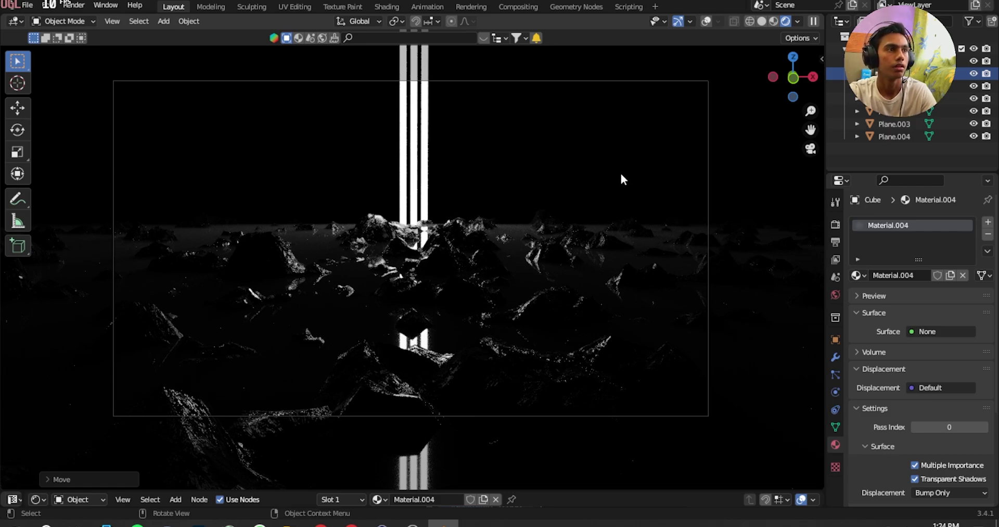
Step: Add a new cube to the scene and display the viewport in solid shading
{"action": "middle_click_drag", "start_coordinate": [629, 177], "coordinate": [452, 253]}
{"action": "key", "text": "shift+a"}
{"action": "mouse_move", "coordinate": [426, 73]}
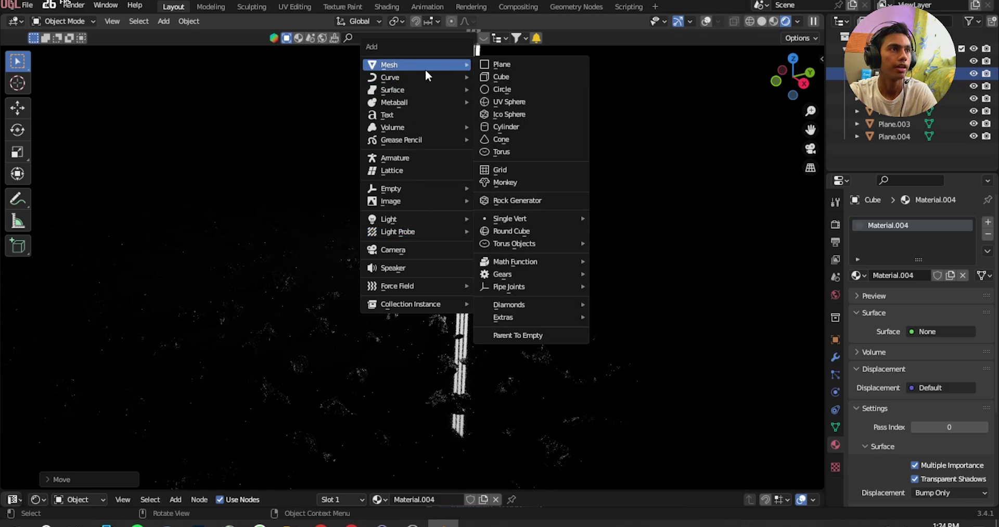
{"action": "left_click", "coordinate": [497, 77]}
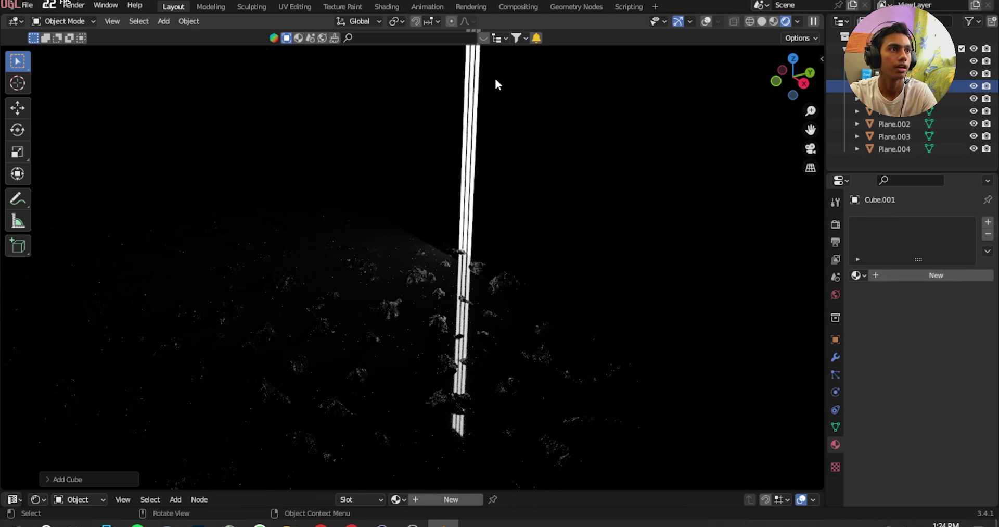
{"action": "left_click", "coordinate": [762, 20]}
{"action": "middle_click_drag", "start_coordinate": [556, 163], "coordinate": [368, 223]}
Step: Raise the new cube along Z and move it along Y to the strips at the far end of the ground
{"action": "key", "text": "g"}
{"action": "key", "text": "z"}
{"action": "left_click", "coordinate": [398, 205]}
{"action": "key", "text": "g"}
{"action": "key", "text": "y"}
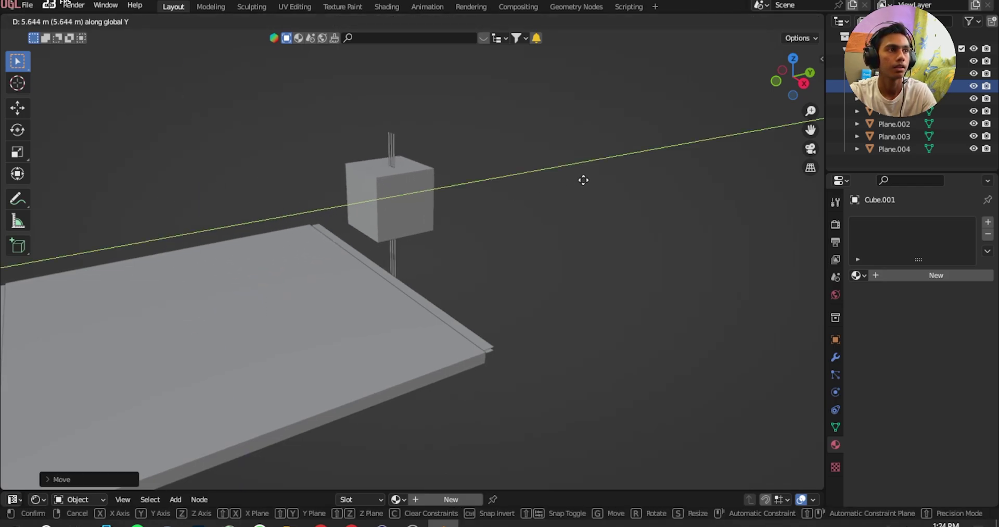
{"action": "left_click", "coordinate": [437, 222]}
{"action": "middle_click_drag", "start_coordinate": [437, 221], "coordinate": [545, 236]}
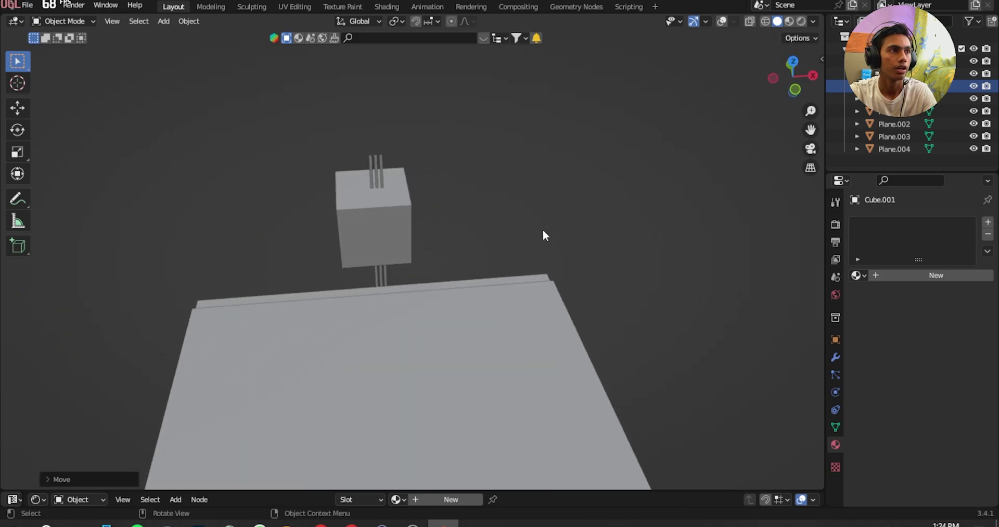
Step: Scale the new cube up along X, Z and Y into a thick wall at the ground's far end
{"action": "key", "text": "s"}
{"action": "key", "text": "x"}
{"action": "left_click", "coordinate": [272, 228]}
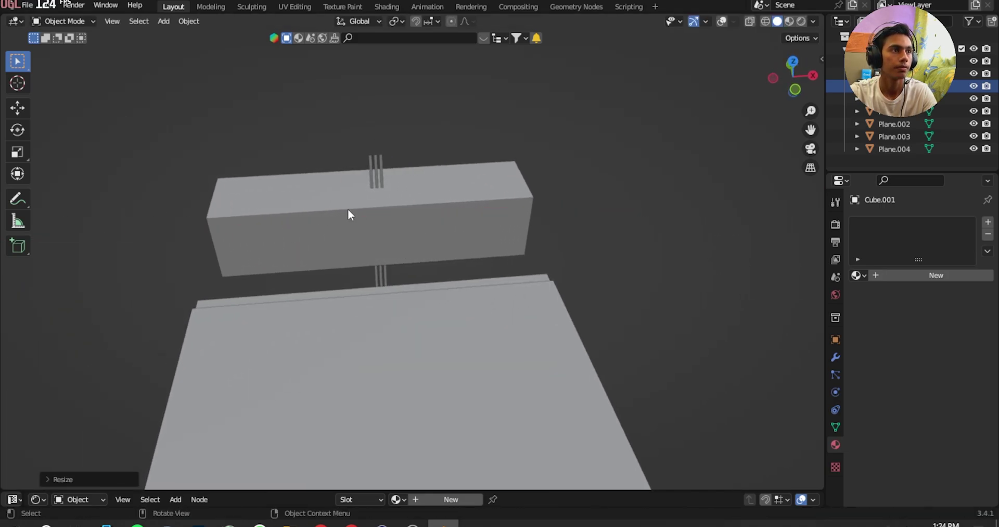
{"action": "middle_click_drag", "start_coordinate": [344, 214], "coordinate": [470, 149]}
{"action": "key", "text": "s"}
{"action": "key", "text": "z"}
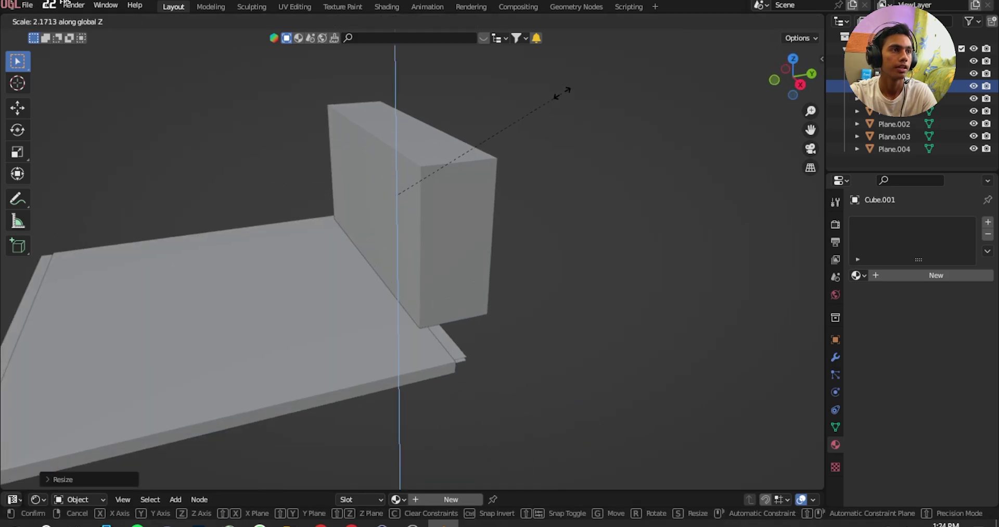
{"action": "left_click", "coordinate": [596, 77]}
{"action": "key", "text": "s"}
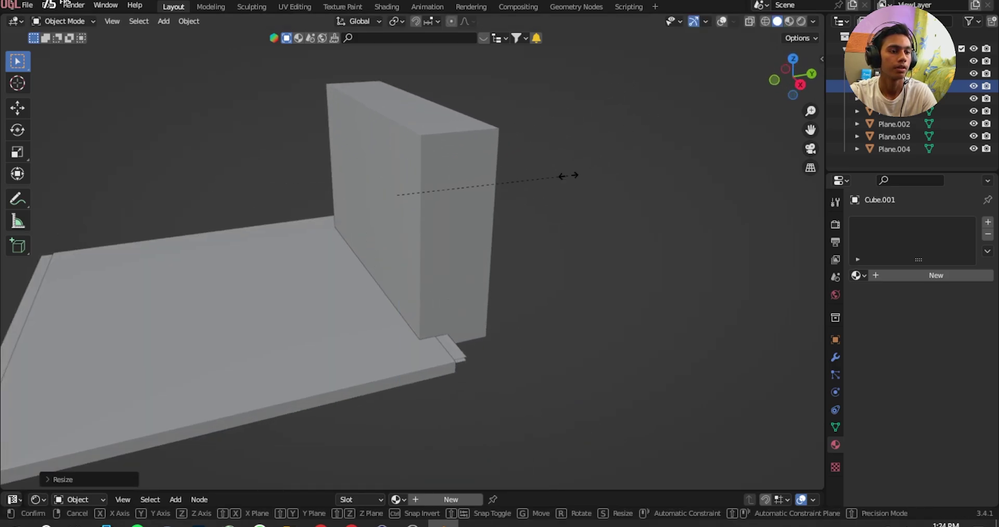
{"action": "key", "text": "y"}
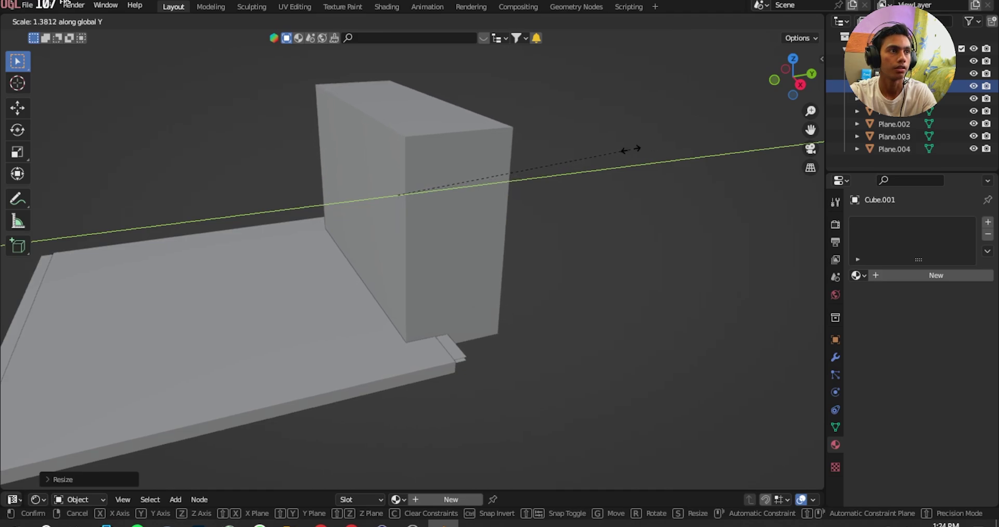
{"action": "left_click", "coordinate": [465, 166]}
Step: Lower the wall-shaped cube about 0.27 m along Z and display the camera view in rendered shading
{"action": "key", "text": "g"}
{"action": "key", "text": "z"}
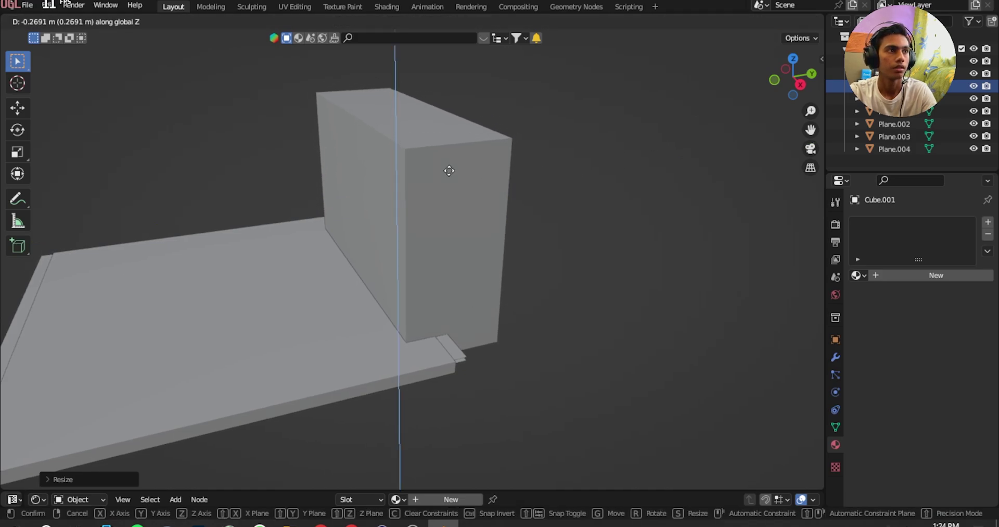
{"action": "left_click", "coordinate": [449, 171]}
{"action": "key", "text": "KP_1"}
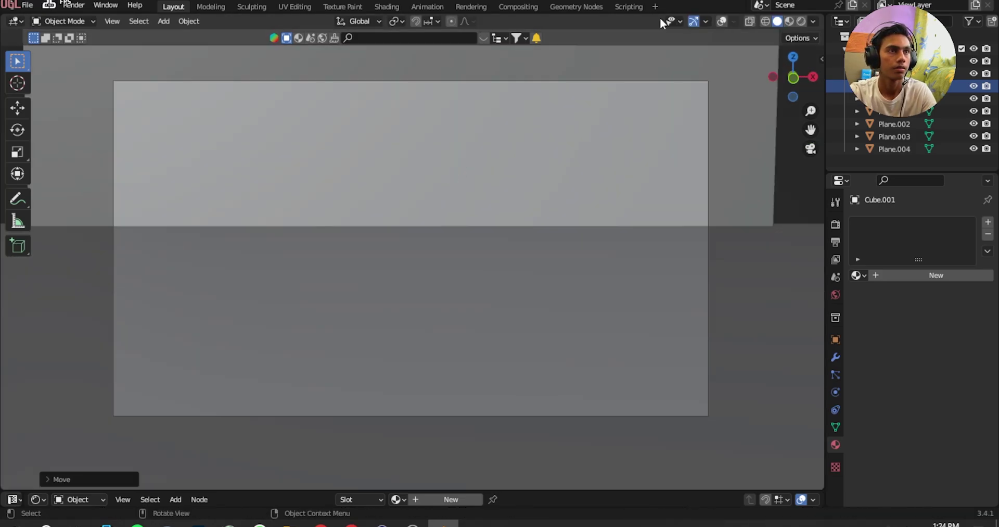
{"action": "left_click", "coordinate": [801, 23]}
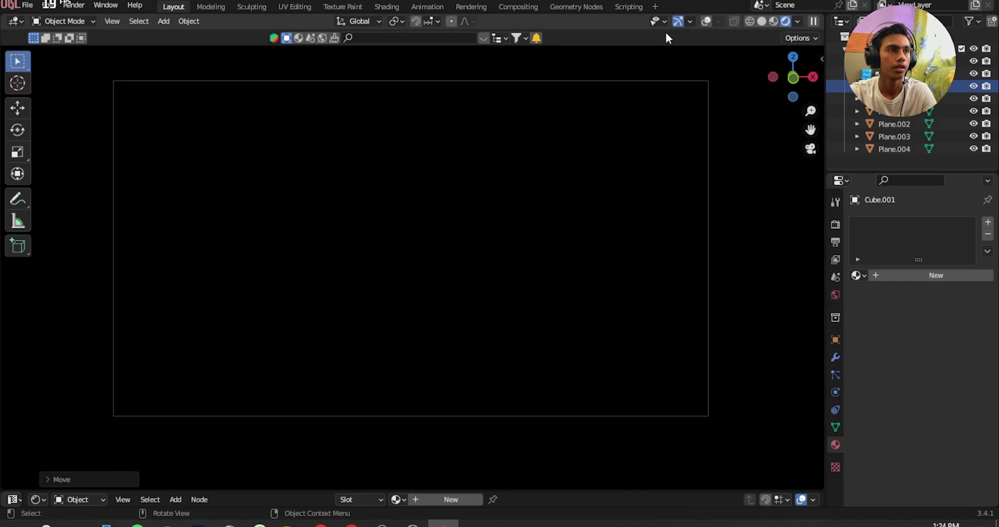
Step: Enlarge the shader editor, create a material for the wall-shaped cube and delete its Principled BSDF node
{"action": "left_click_drag", "start_coordinate": [508, 491], "coordinate": [524, 327]}
{"action": "left_click", "coordinate": [463, 337]}
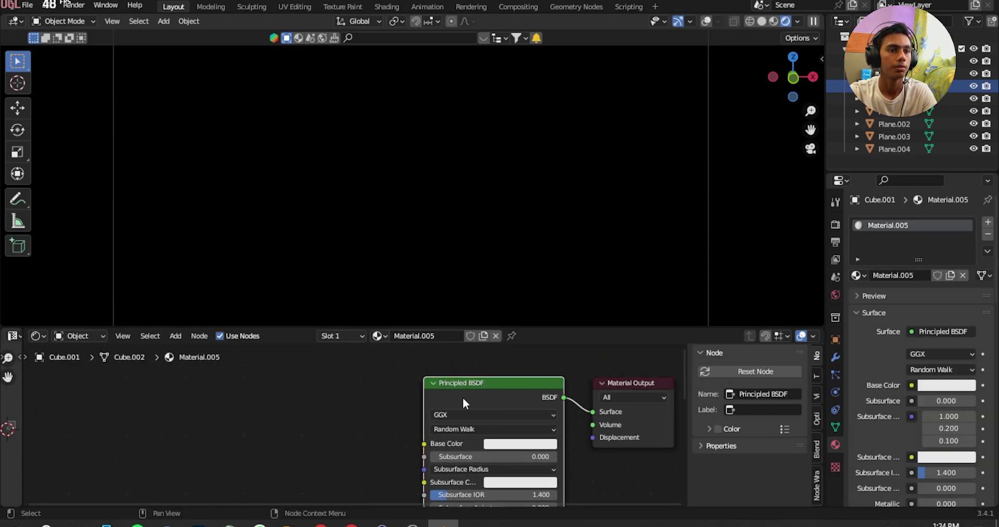
{"action": "key", "text": "x"}
Step: Add a Volume Scatter node and connect it to the Volume input of the Material Output
{"action": "key", "text": "shift+a"}
{"action": "left_click", "coordinate": [449, 371]}
{"action": "type", "text": "vol"}
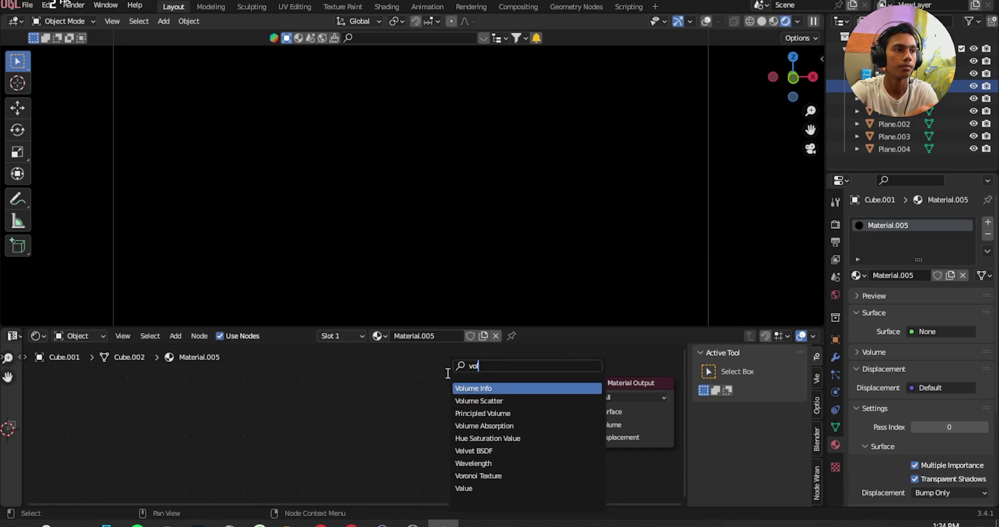
{"action": "key", "text": "Down"}
{"action": "key", "text": "Return"}
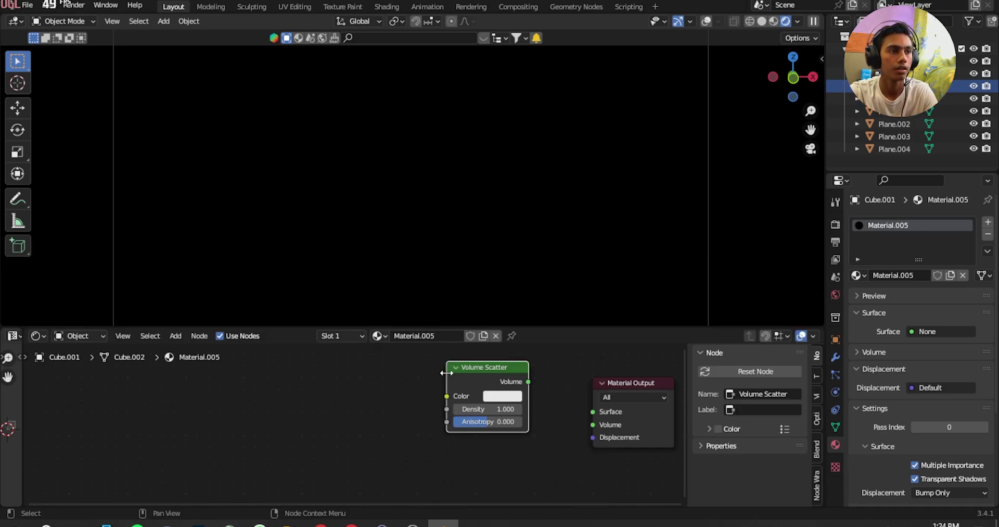
{"action": "left_click_drag", "start_coordinate": [528, 382], "coordinate": [542, 401]}
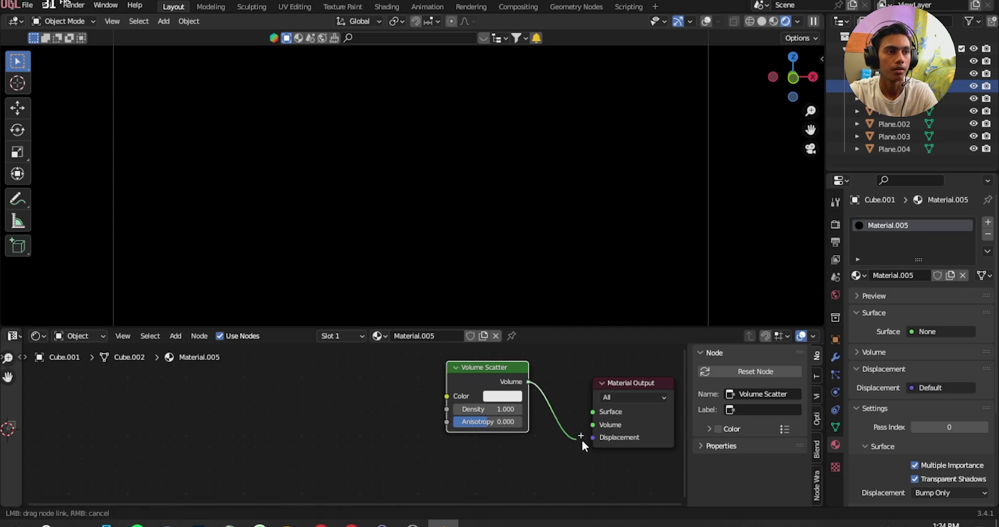
{"action": "left_click_drag", "start_coordinate": [597, 424], "coordinate": [593, 424]}
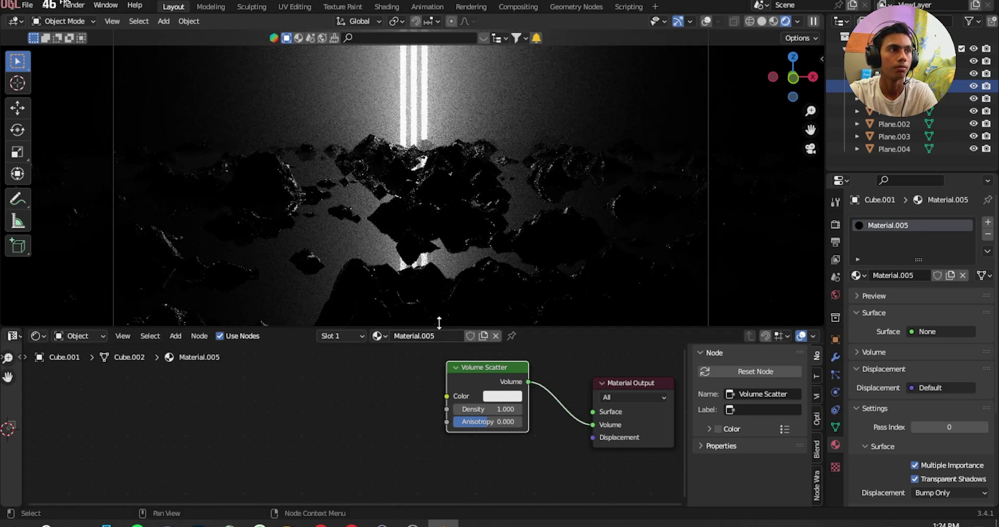
Step: Set the Density of the wall-shaped cube's Volume Scatter node to 0.05
{"action": "double_click", "coordinate": [491, 409]}
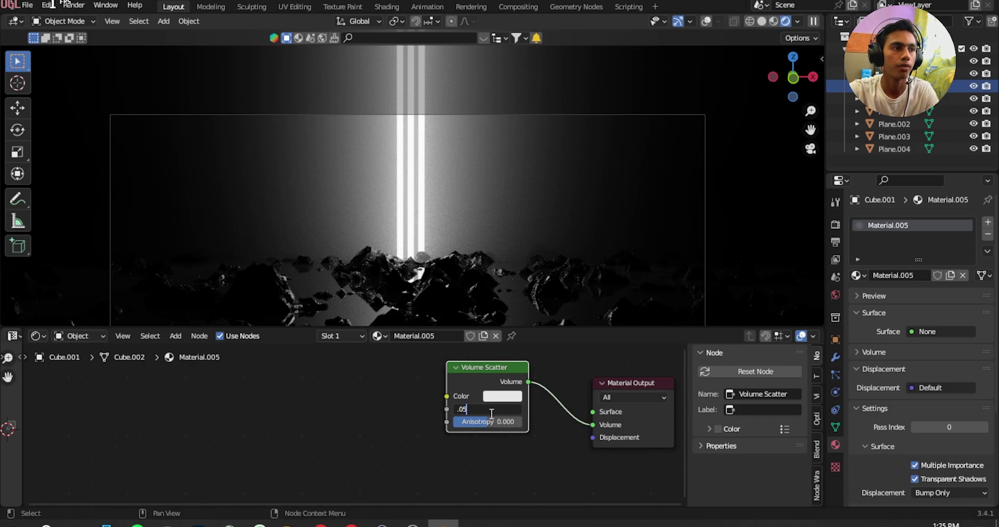
{"action": "key", "text": "Return"}
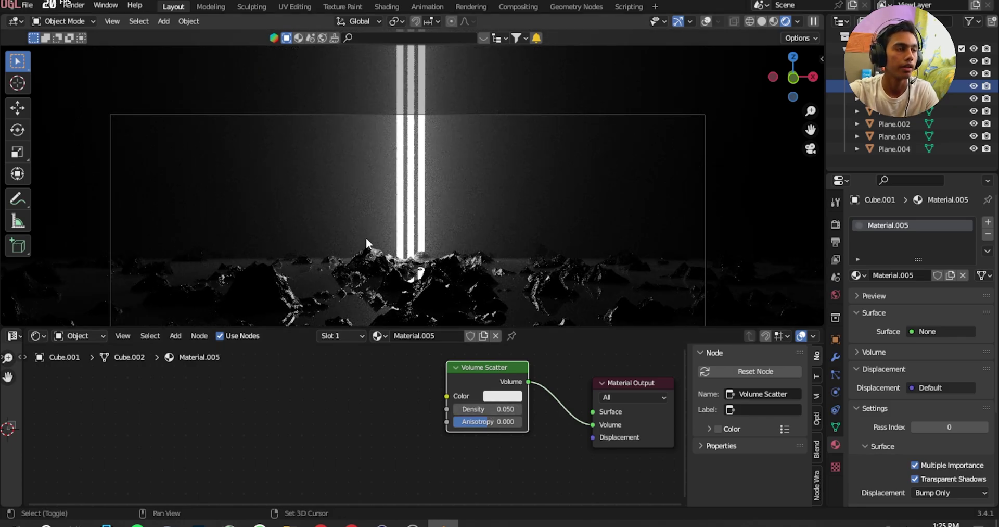
{"action": "middle_click_drag", "start_coordinate": [367, 237], "coordinate": [392, 150], "text": "shift"}
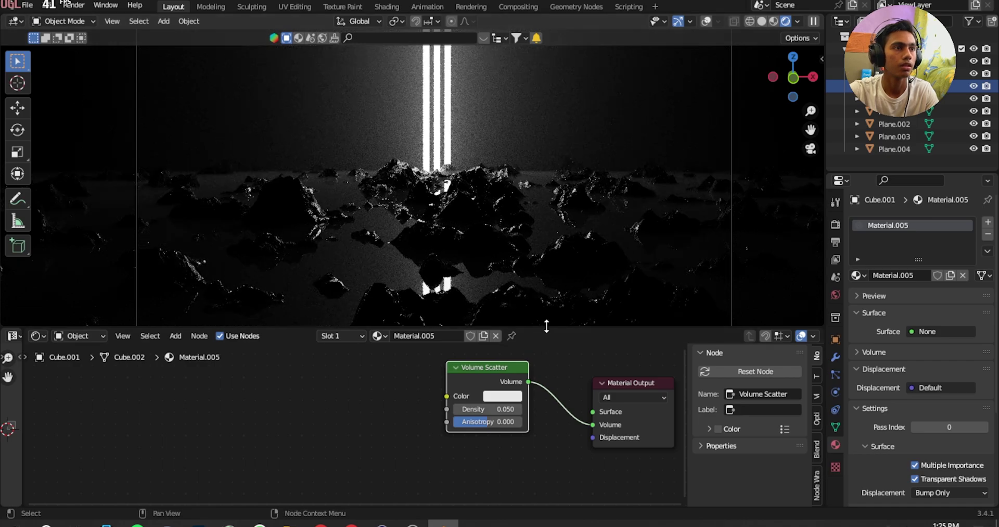
Step: Give the viewport back its larger area and save the file
{"action": "left_click_drag", "start_coordinate": [546, 326], "coordinate": [547, 480]}
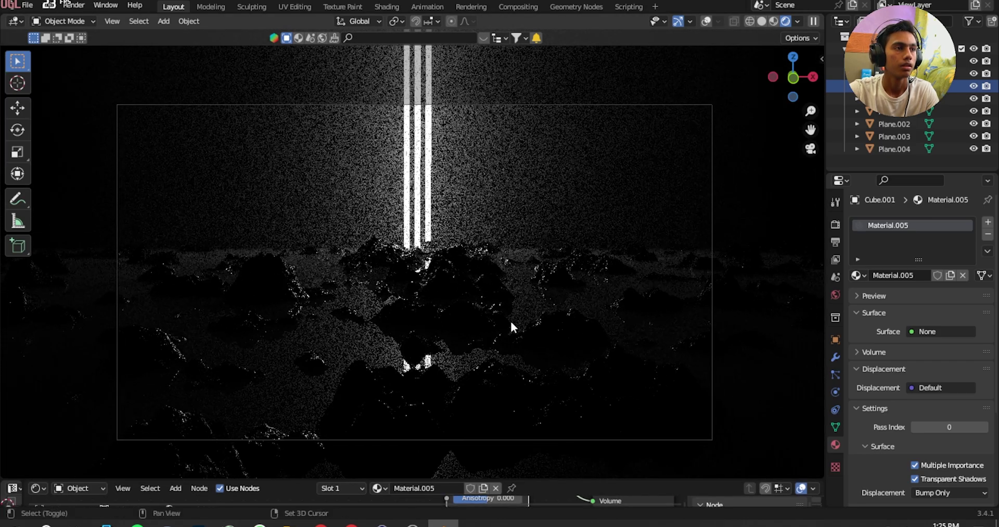
{"action": "key", "text": "ctrl+s"}
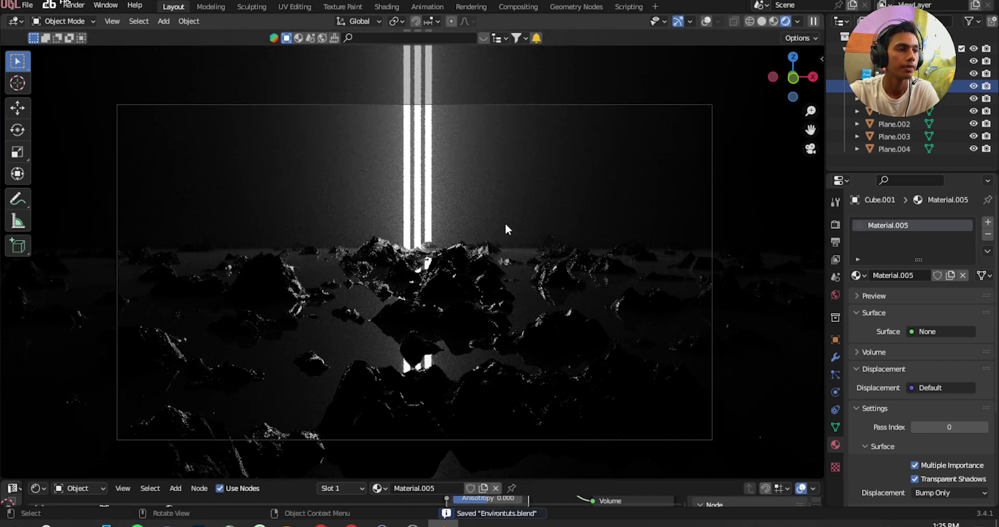
{"action": "middle_click_drag", "start_coordinate": [413, 351], "coordinate": [428, 351], "text": "shift"}
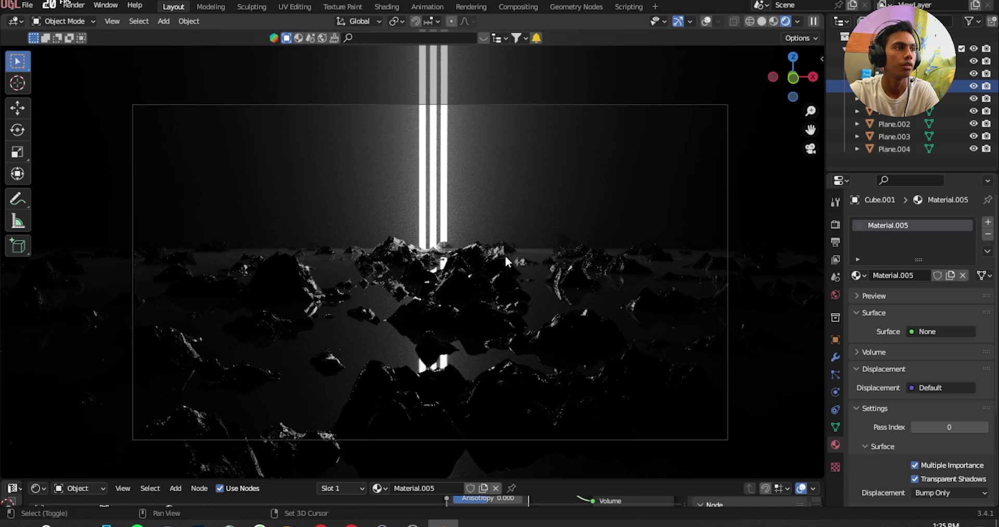
Step: Add a plane to the scene and raise it about 0.69 m along Z
{"action": "key", "text": "shift+a"}
{"action": "mouse_move", "coordinate": [505, 255]}
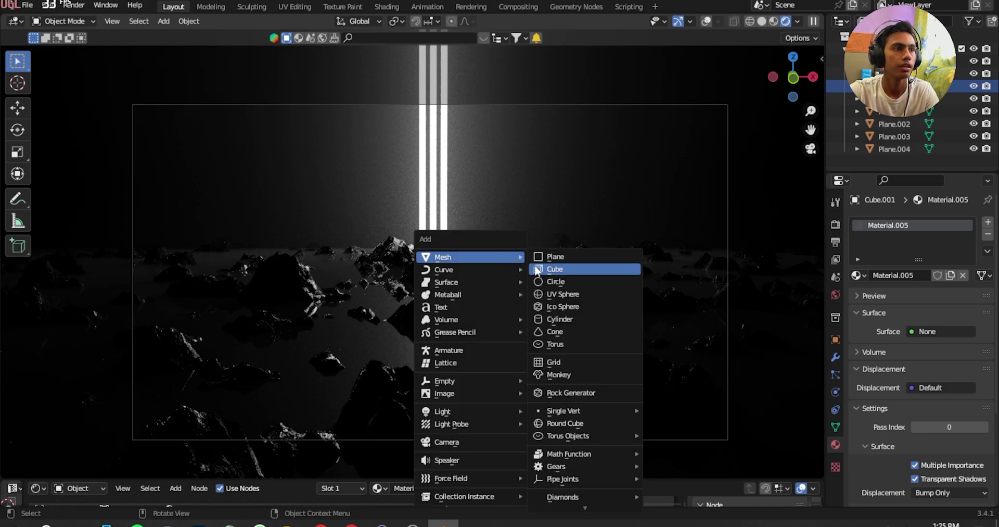
{"action": "left_click", "coordinate": [555, 256]}
{"action": "key", "text": "g"}
{"action": "key", "text": "z"}
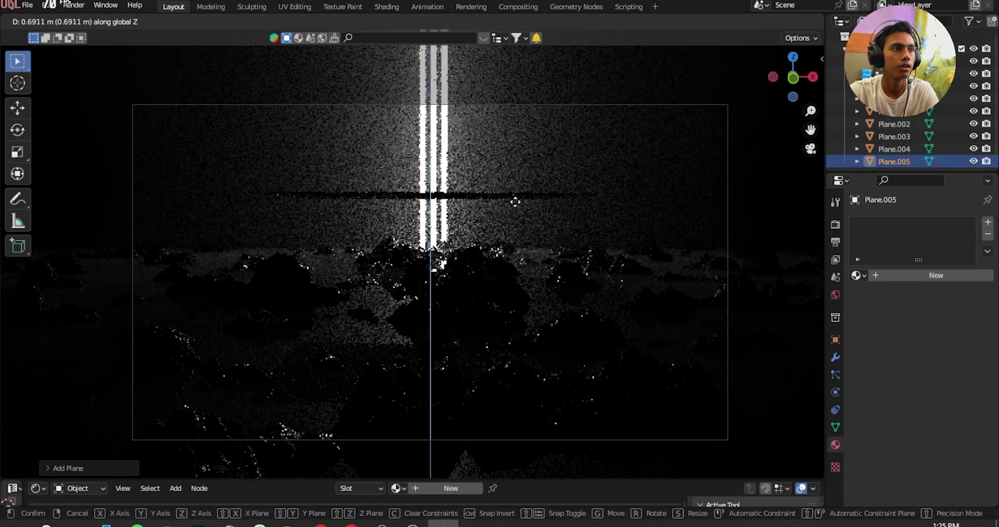
{"action": "left_click", "coordinate": [515, 202]}
Step: Rotate the new plane 90° about X and 90° about Z so it stands sideways to the camera
{"action": "type", "text": "rx9"}
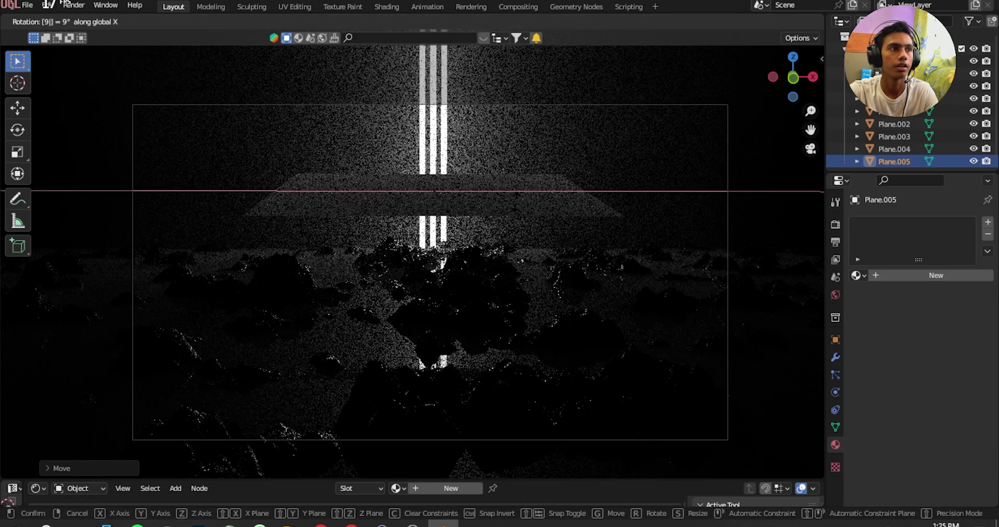
{"action": "type", "text": "0"}
{"action": "left_click", "coordinate": [514, 199]}
{"action": "type", "text": "rz90"}
{"action": "left_click", "coordinate": [514, 199]}
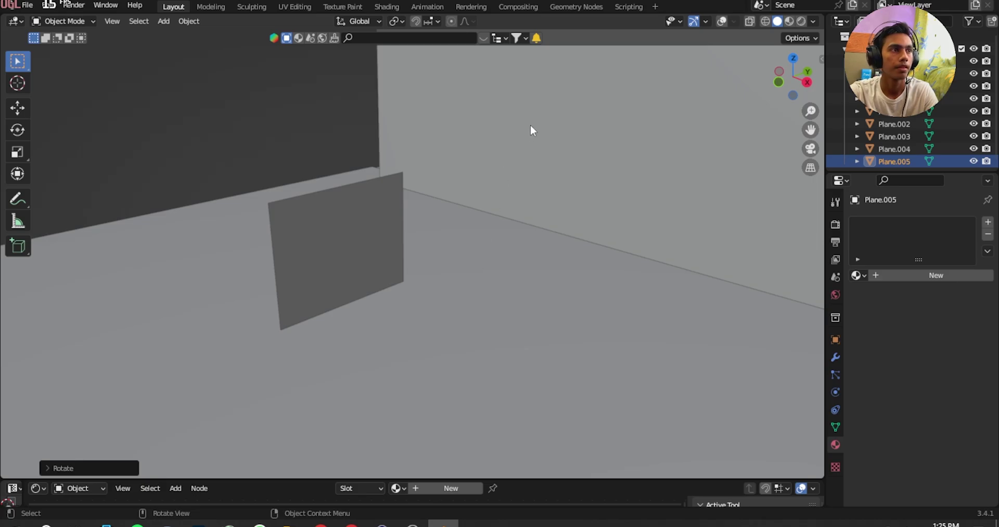
Step: Scale the upright plane down to a small square and stretch it along Z into a tall, narrow strip
{"action": "key", "text": "s"}
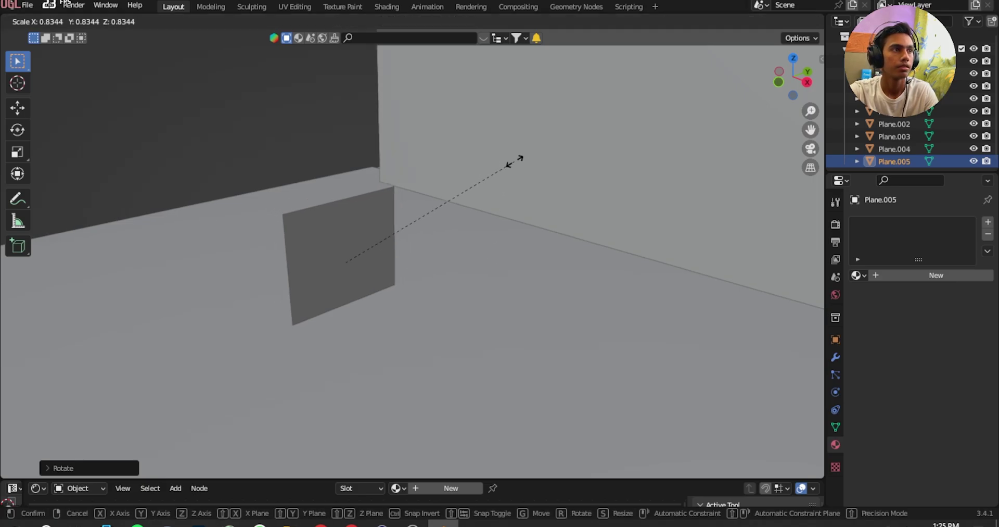
{"action": "left_click", "coordinate": [374, 266]}
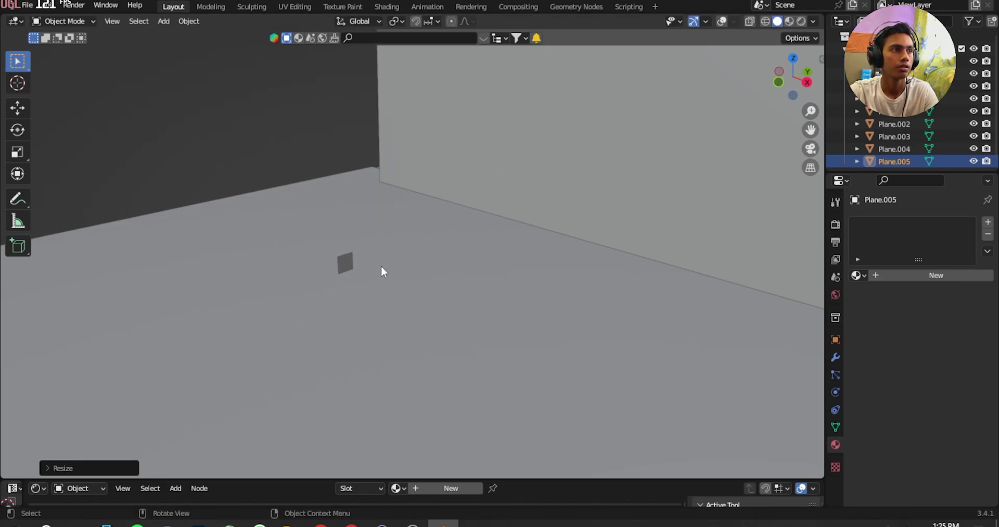
{"action": "key", "text": "s"}
{"action": "key", "text": "z"}
{"action": "left_click", "coordinate": [569, 235]}
Step: Move the narrow strip along positive X towards the side edge of the ground
{"action": "middle_click_drag", "start_coordinate": [469, 249], "coordinate": [360, 244]}
{"action": "key", "text": "g"}
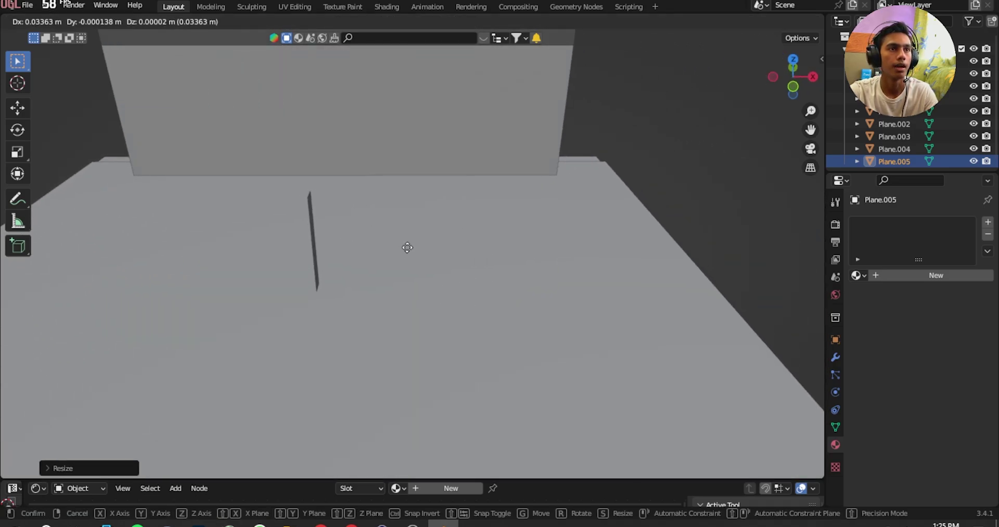
{"action": "key", "text": "x"}
{"action": "left_click", "coordinate": [659, 276]}
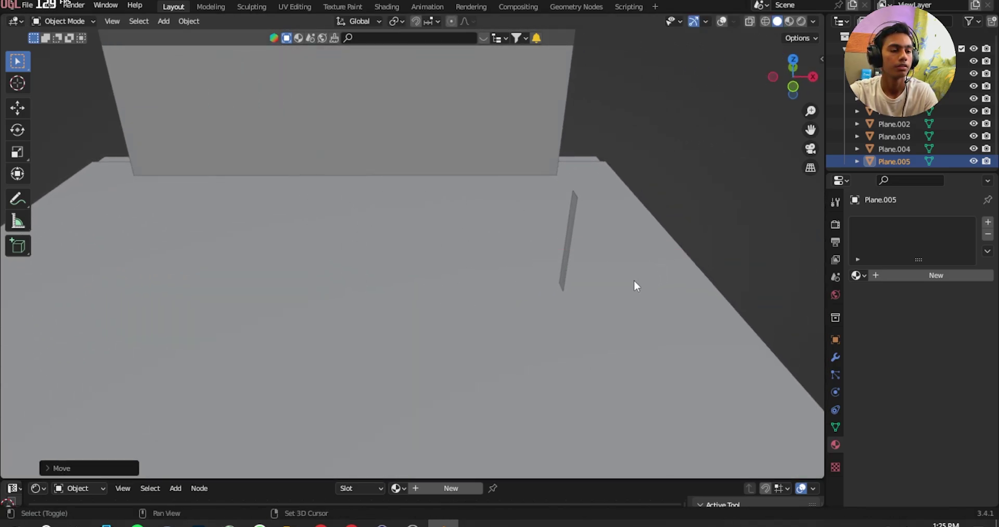
Step: Duplicate the narrow strip and place the copy along X on the opposite side of the ground
{"action": "key", "text": "shift+d"}
{"action": "key", "text": "x"}
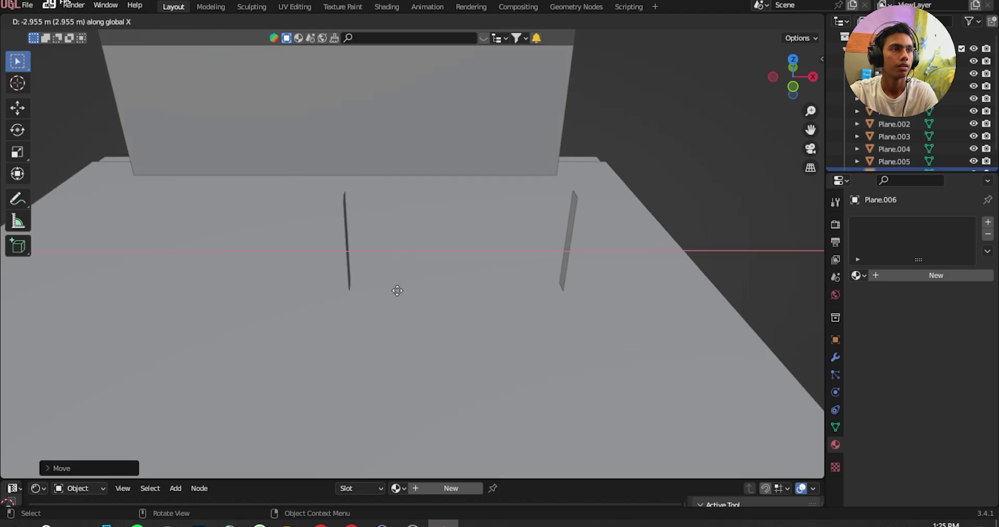
{"action": "left_click", "coordinate": [141, 294]}
Step: Replace the duplicated strip's material with a new one and set its surface shader to Emission
{"action": "scroll", "coordinate": [245, 297], "scroll_direction": "up", "scroll_amount": 1}
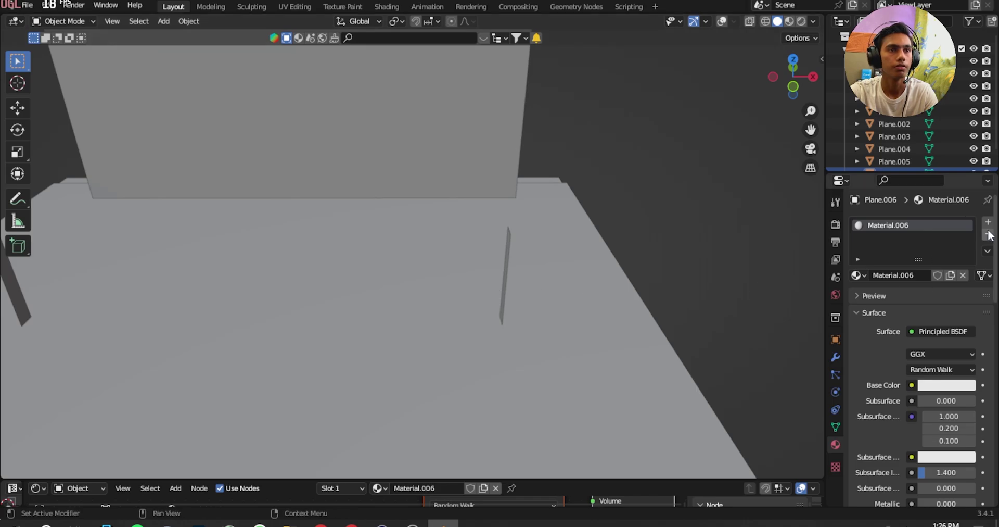
{"action": "left_click", "coordinate": [988, 235]}
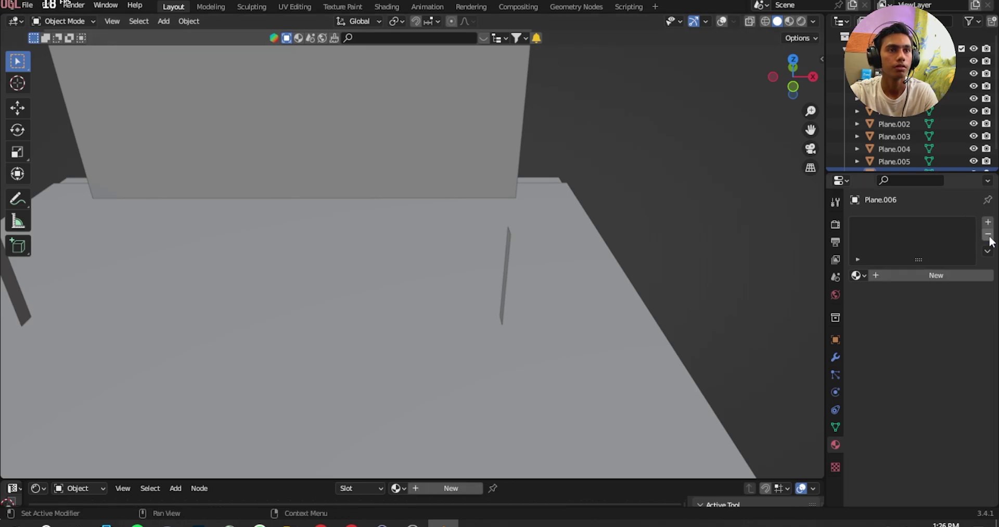
{"action": "left_click", "coordinate": [931, 276]}
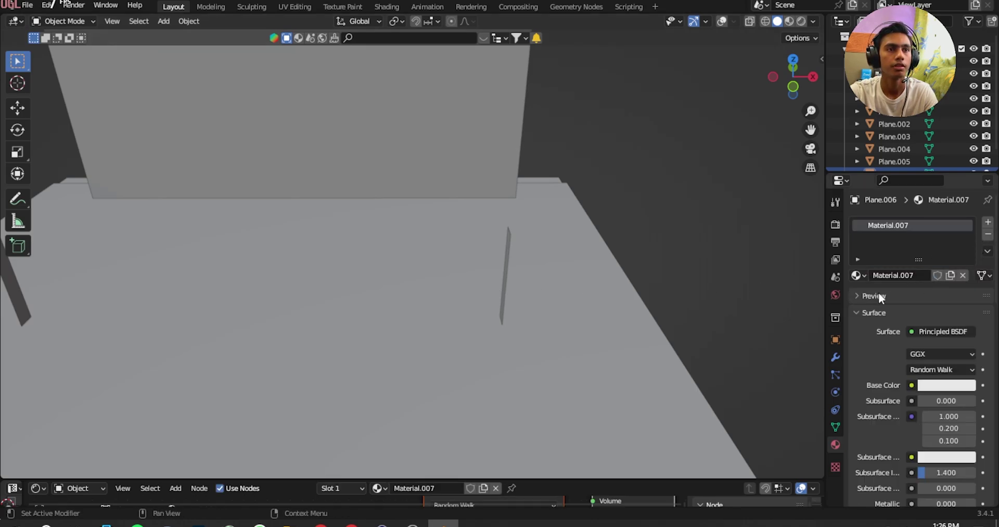
{"action": "middle_click_drag", "start_coordinate": [323, 333], "coordinate": [583, 328], "text": "shift"}
{"action": "left_click", "coordinate": [965, 331]}
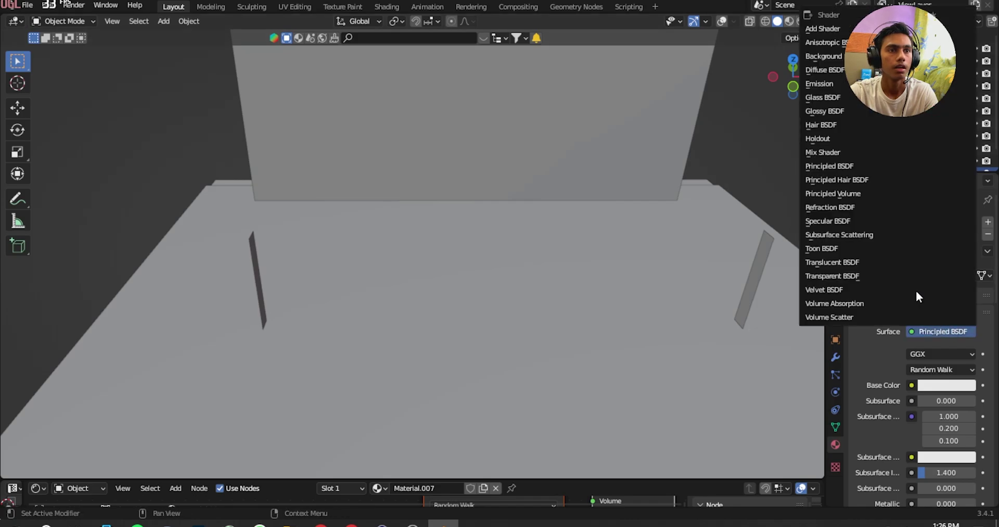
{"action": "left_click", "coordinate": [820, 84]}
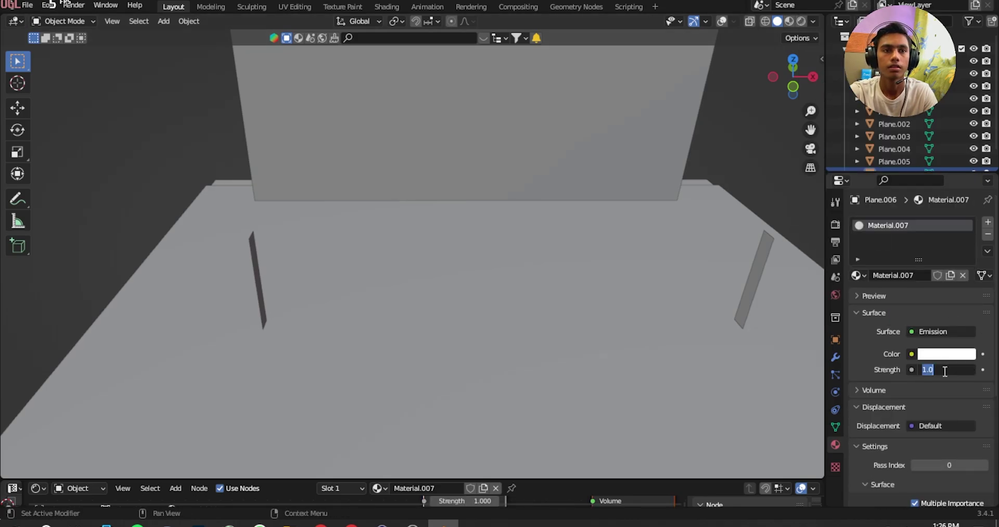
Step: Set the duplicated strip's emission Strength to 10 and its color to fully saturated red
{"action": "key", "text": "Return"}
{"action": "left_click", "coordinate": [947, 354]}
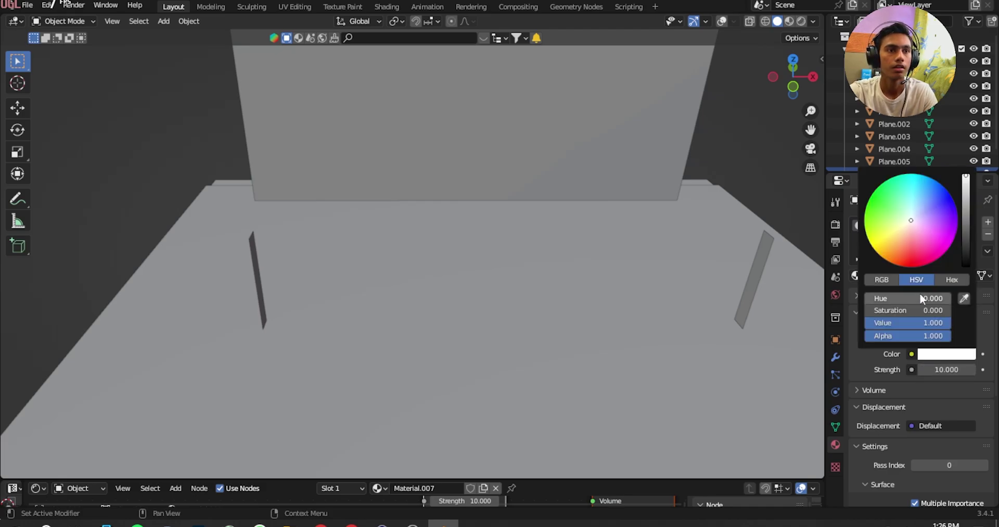
{"action": "left_click", "coordinate": [913, 262]}
{"action": "left_click_drag", "start_coordinate": [911, 267], "coordinate": [910, 266]}
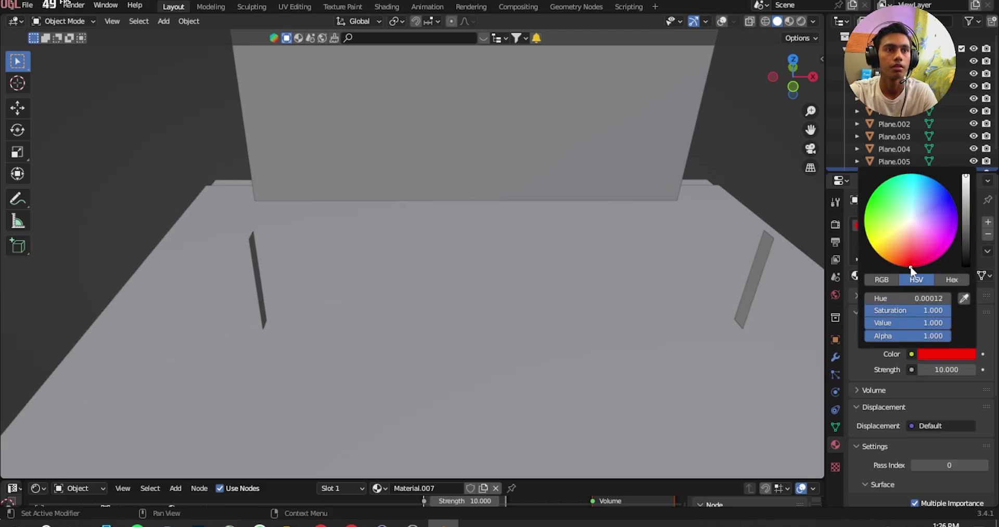
Step: Give the original narrow strip on the opposite side from the red one a new material with an Emission surface shader
{"action": "middle_click_drag", "start_coordinate": [688, 225], "coordinate": [616, 279]}
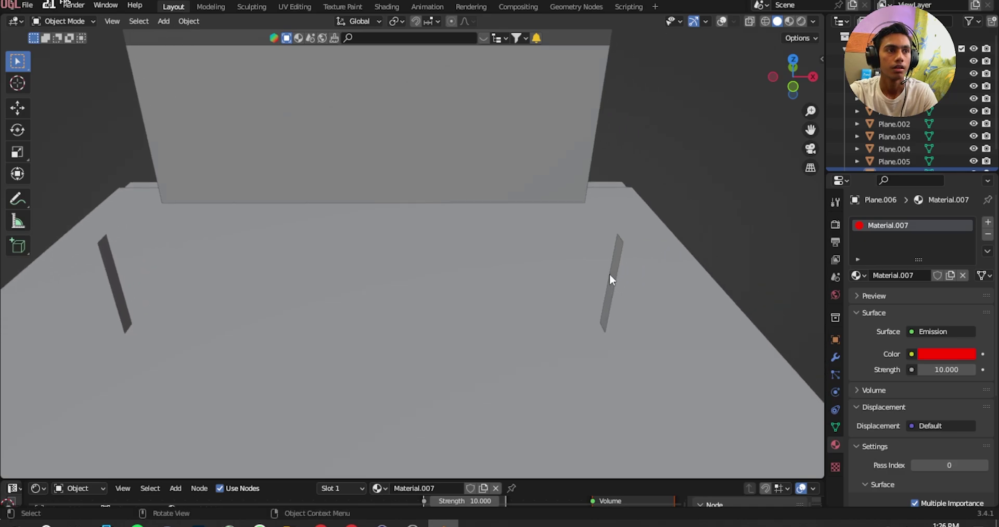
{"action": "left_click", "coordinate": [612, 271]}
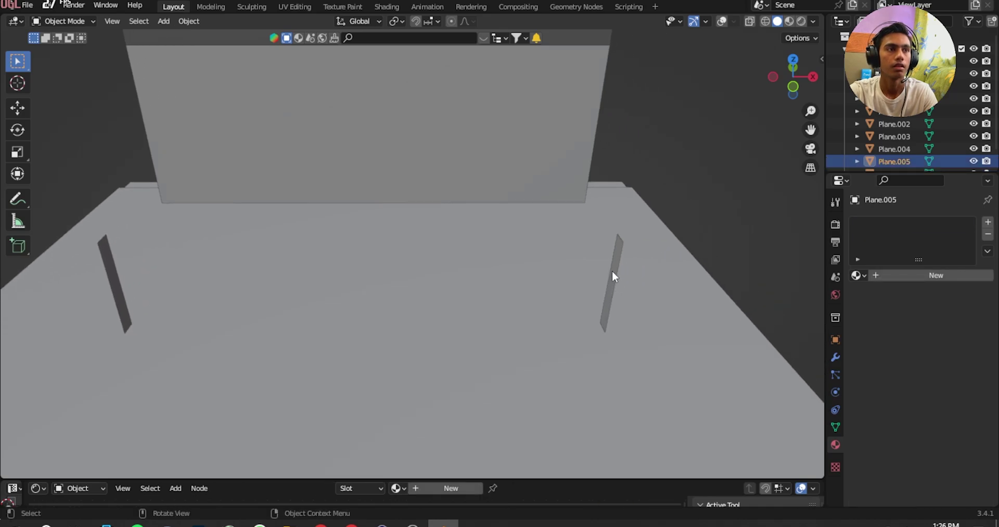
{"action": "left_click", "coordinate": [948, 275]}
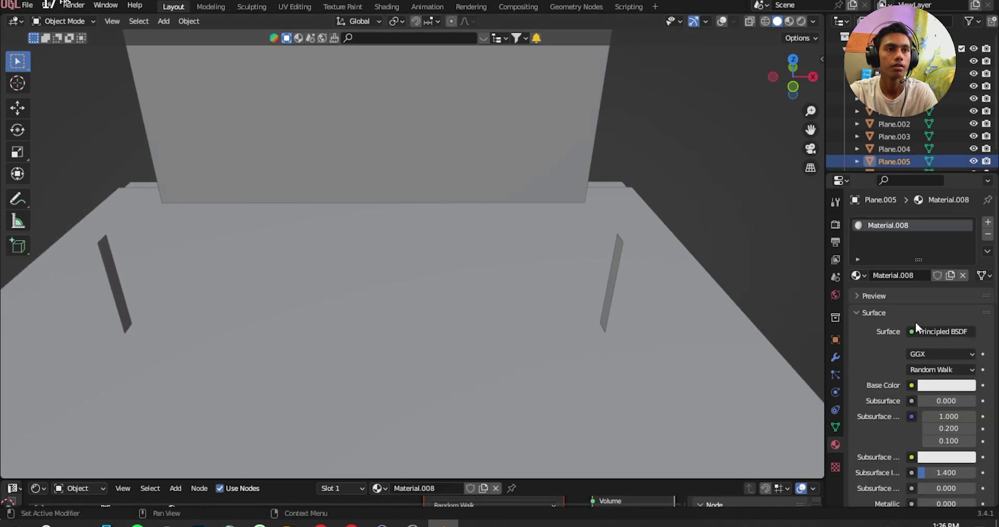
{"action": "left_click", "coordinate": [917, 330]}
{"action": "left_click", "coordinate": [830, 73]}
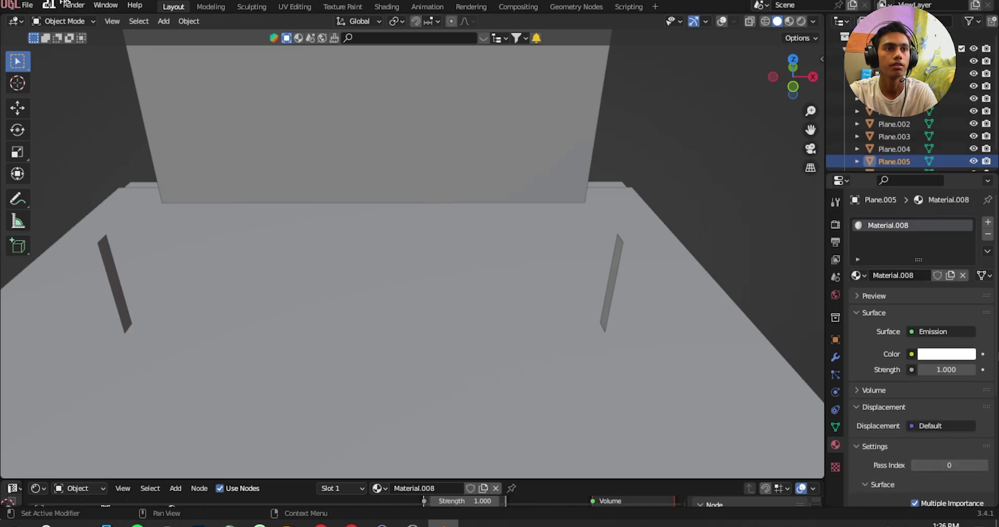
Step: Set the original strip's emission color to blue with Hue 0.640 and Saturation 0.974, and its Strength to 20
{"action": "left_click", "coordinate": [946, 354]}
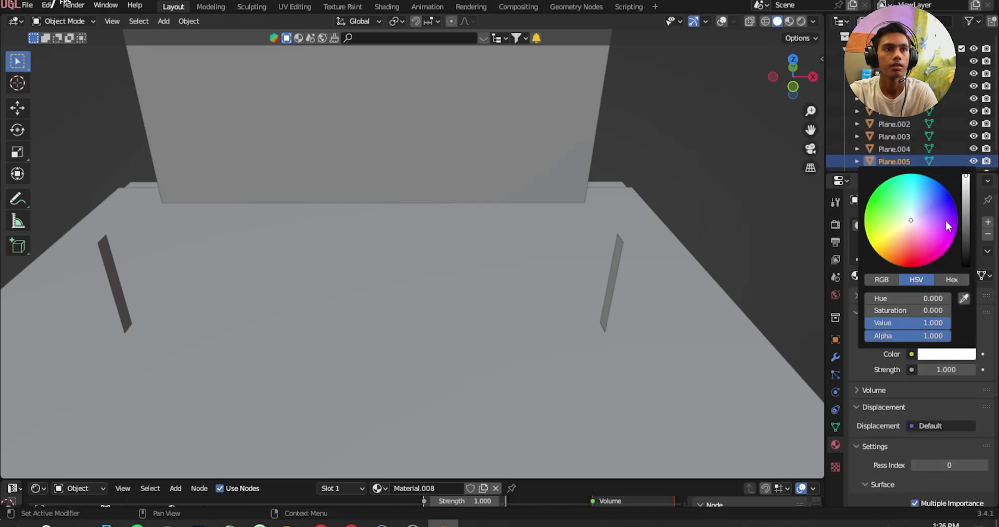
{"action": "left_click", "coordinate": [935, 190]}
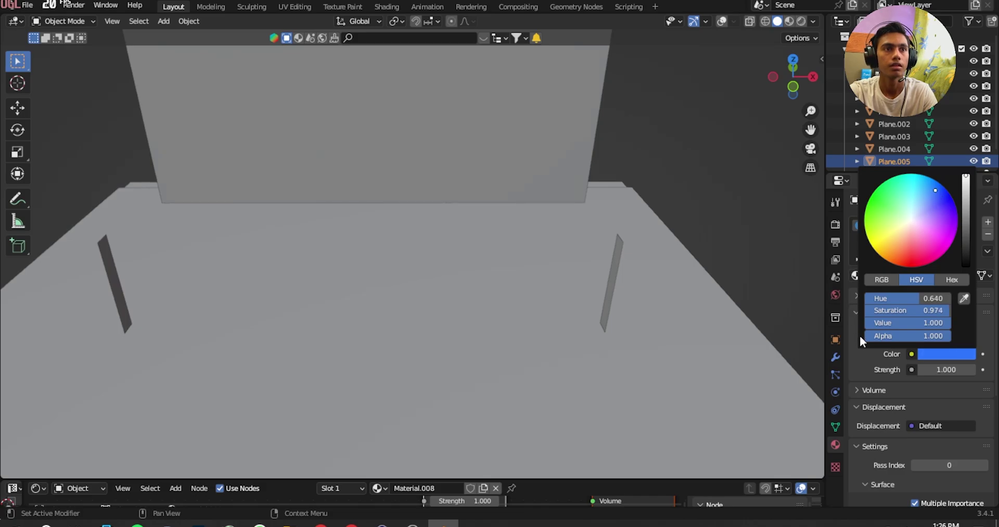
{"action": "type", "text": "20"}
{"action": "key", "text": "Return"}
Step: Save the file and preview the scene through the camera in Rendered shading
{"action": "key", "text": "KP_1"}
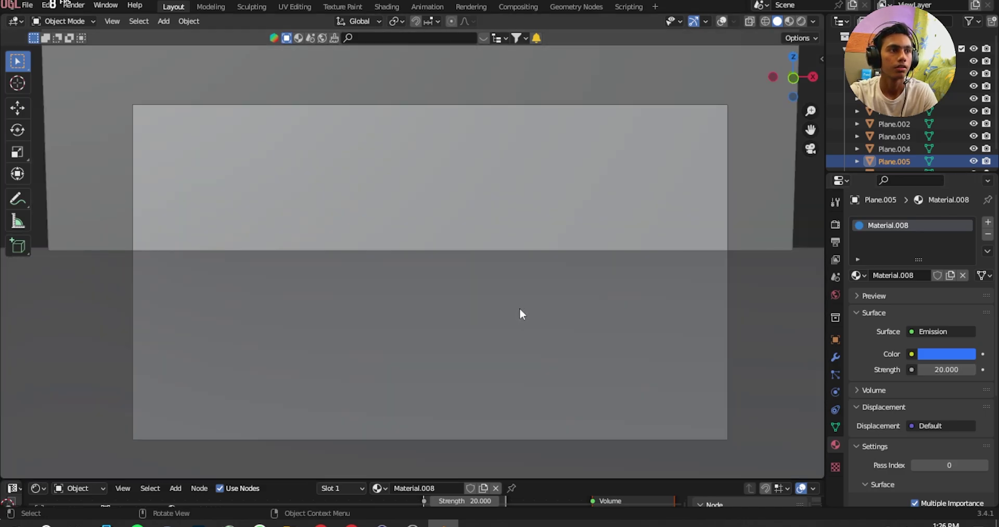
{"action": "key", "text": "ctrl+s"}
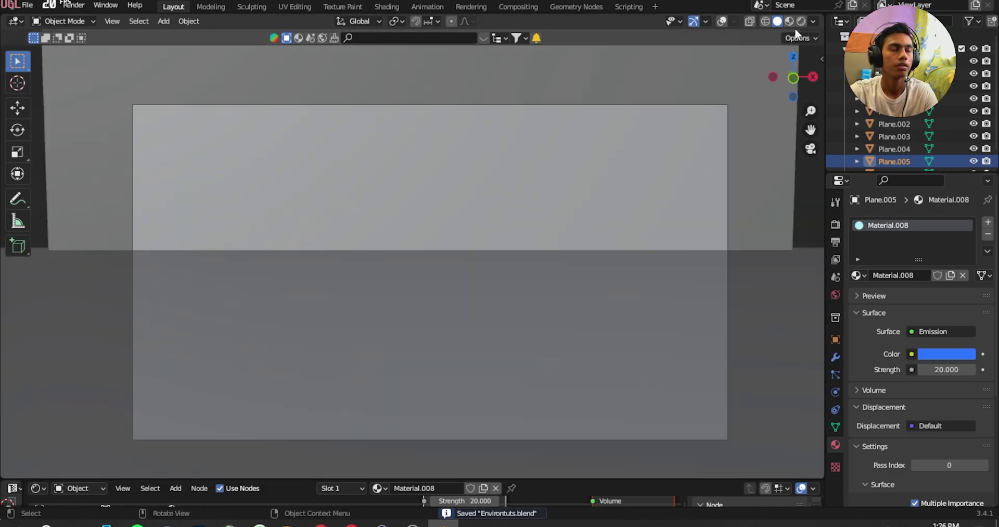
{"action": "left_click", "coordinate": [802, 22]}
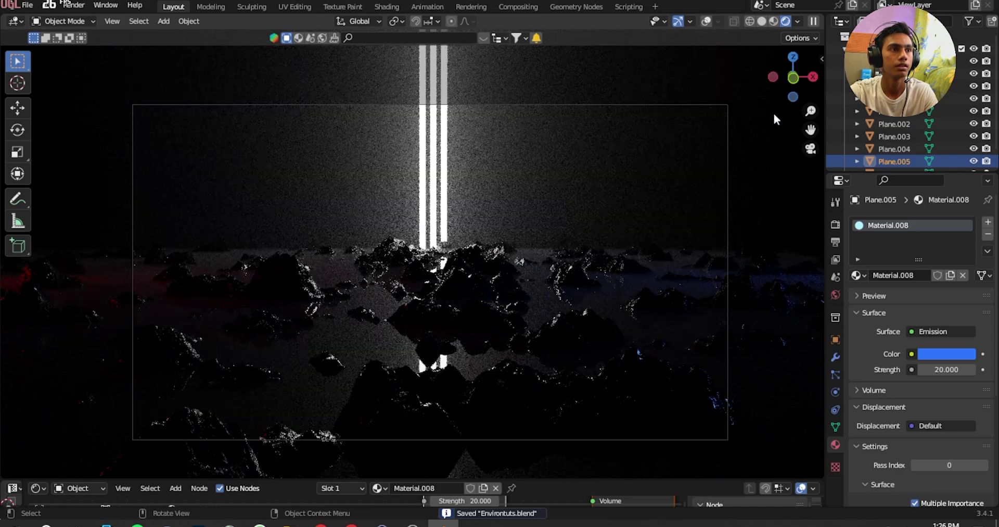
Step: Move the blue strip about 0.9 m inwards, closer to the camera frame, and raise it further along Z
{"action": "scroll", "coordinate": [668, 222], "scroll_direction": "down", "scroll_amount": 4}
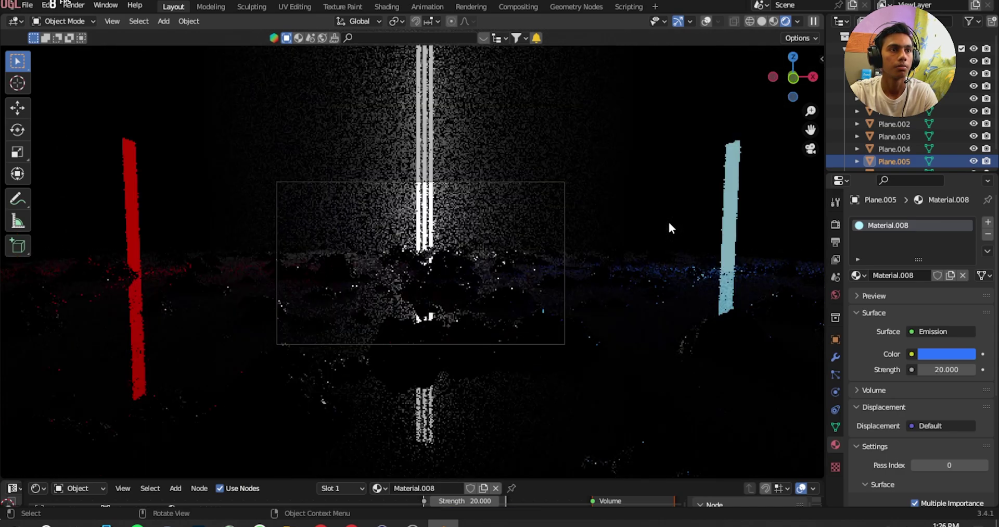
{"action": "key", "text": "g"}
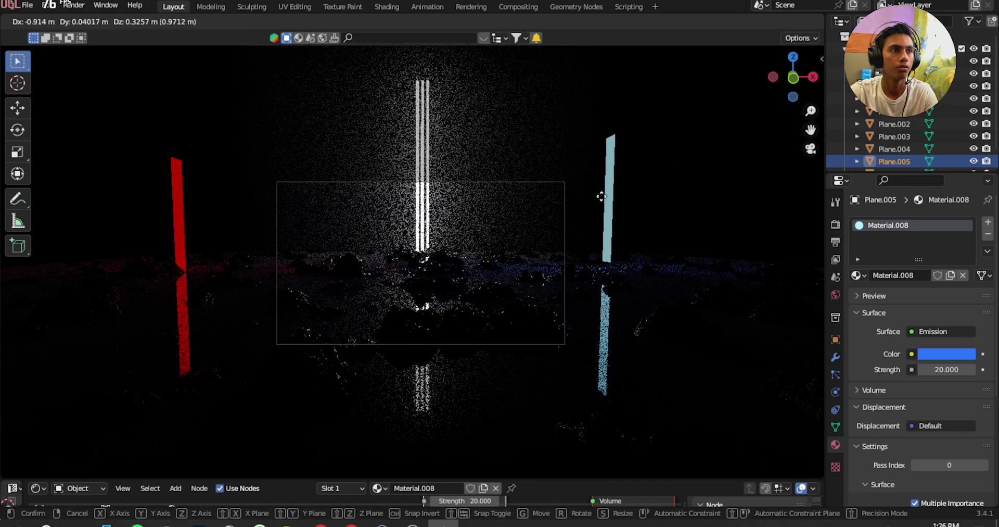
{"action": "left_click", "coordinate": [598, 196]}
{"action": "scroll", "coordinate": [574, 236], "scroll_direction": "up", "scroll_amount": 5}
{"action": "key", "text": "g"}
{"action": "key", "text": "z"}
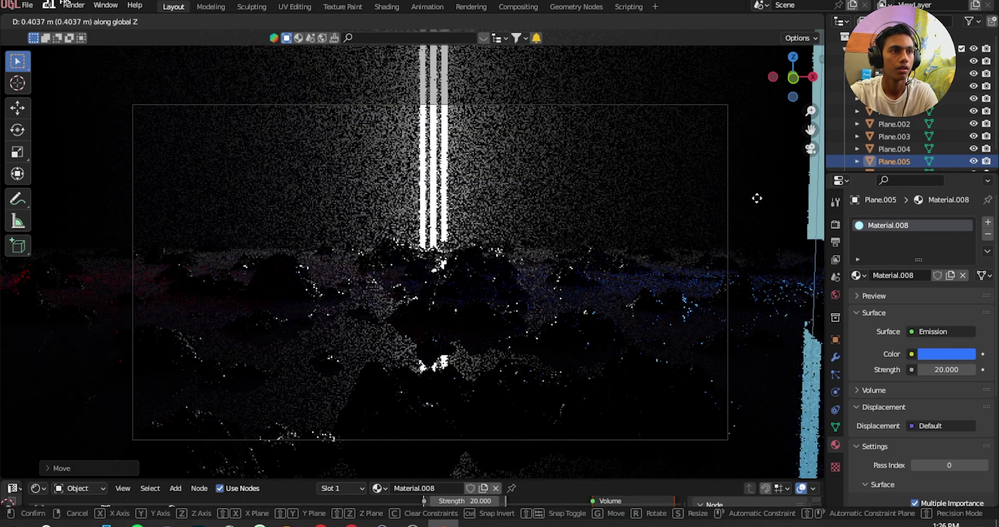
{"action": "left_click", "coordinate": [716, 217]}
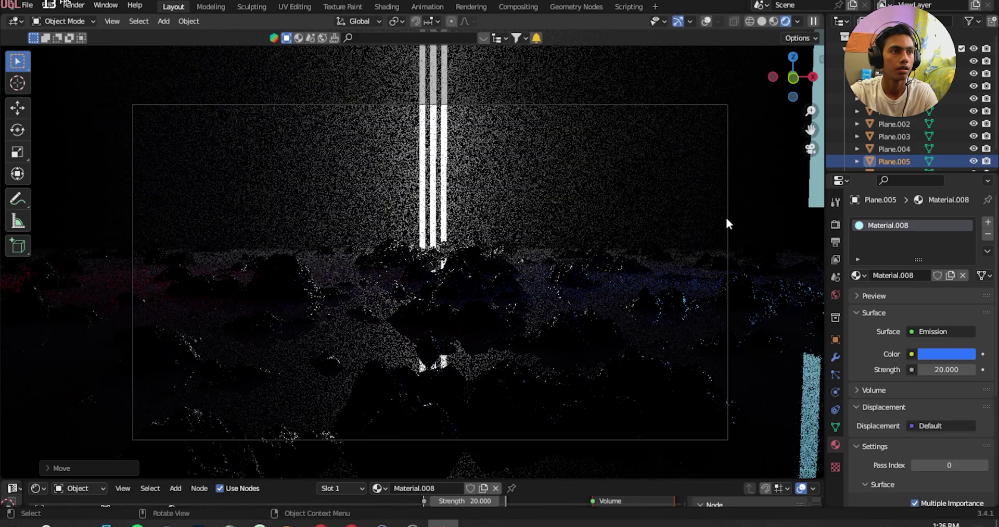
Step: Move the red strip about 1 m inwards and 0.4 m up, closer to the camera frame, and save the file
{"action": "scroll", "coordinate": [634, 332], "scroll_direction": "down", "scroll_amount": 5}
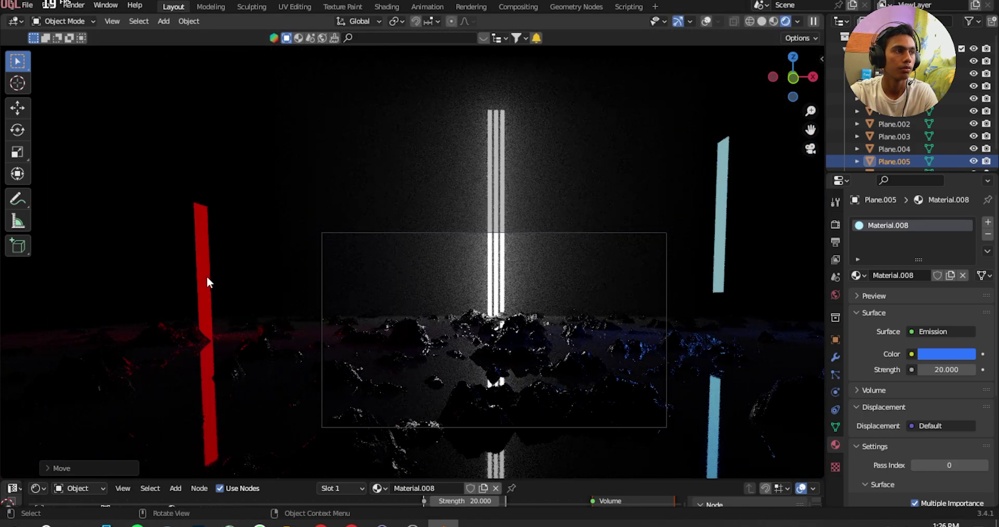
{"action": "left_click", "coordinate": [207, 275]}
{"action": "key", "text": "g"}
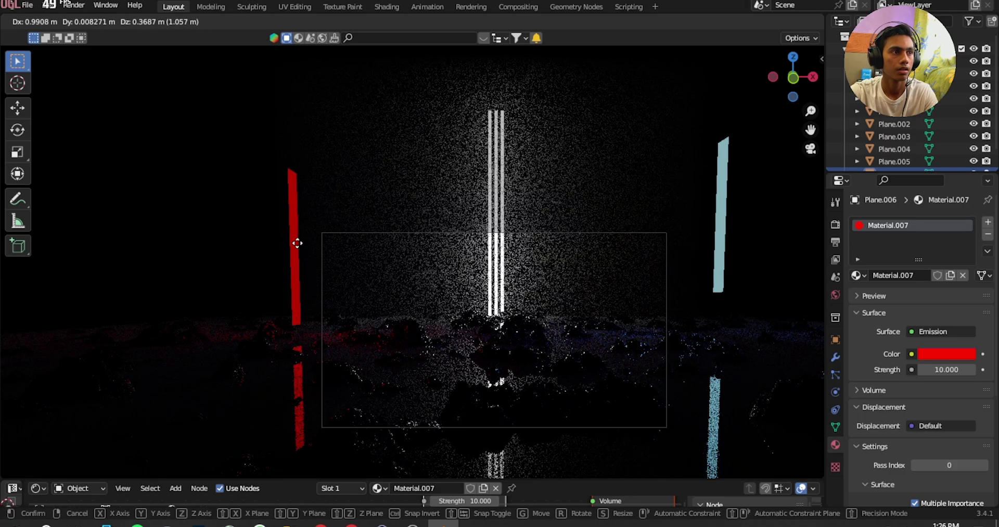
{"action": "left_click", "coordinate": [298, 243]}
{"action": "scroll", "coordinate": [298, 240], "scroll_direction": "up", "scroll_amount": 3}
{"action": "middle_click_drag", "start_coordinate": [524, 313], "coordinate": [450, 221], "text": "shift"}
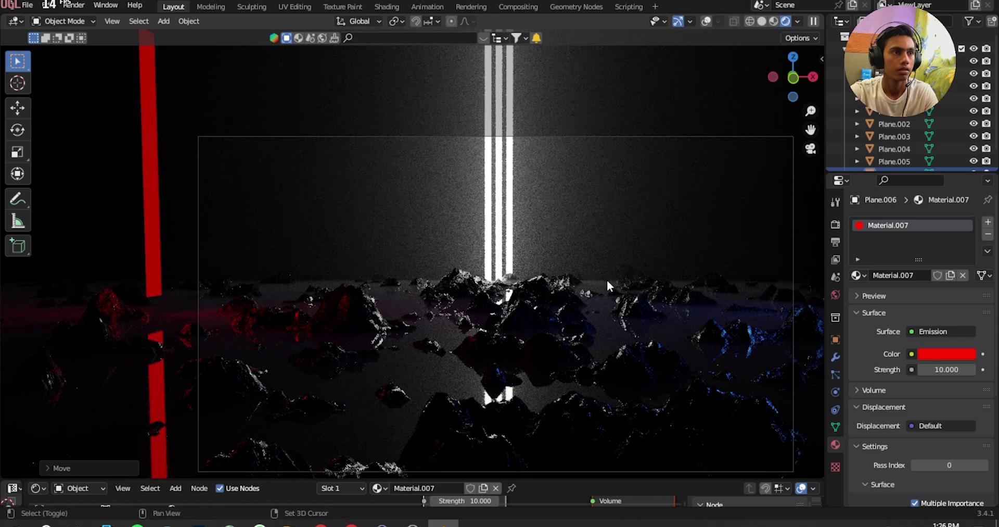
{"action": "middle_click_drag", "start_coordinate": [607, 279], "coordinate": [486, 268], "text": "shift"}
{"action": "key", "text": "ctrl+s"}
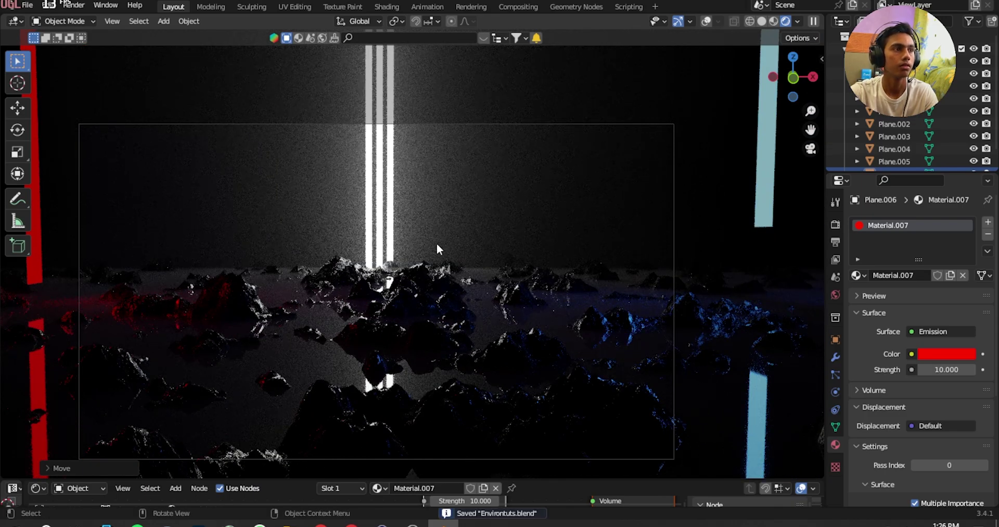
Step: Move the red strip along the Y axis, away from the central white strips and towards the camera
{"action": "scroll", "coordinate": [435, 246], "scroll_direction": "down", "scroll_amount": 3}
{"action": "middle_click_drag", "start_coordinate": [453, 252], "coordinate": [431, 250]}
{"action": "key", "text": "g"}
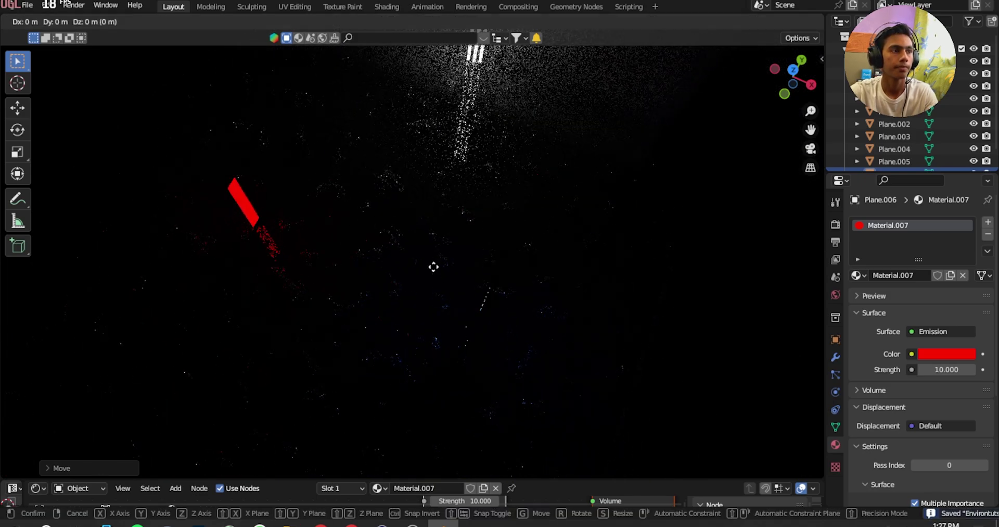
{"action": "key", "text": "y"}
{"action": "left_click", "coordinate": [407, 309]}
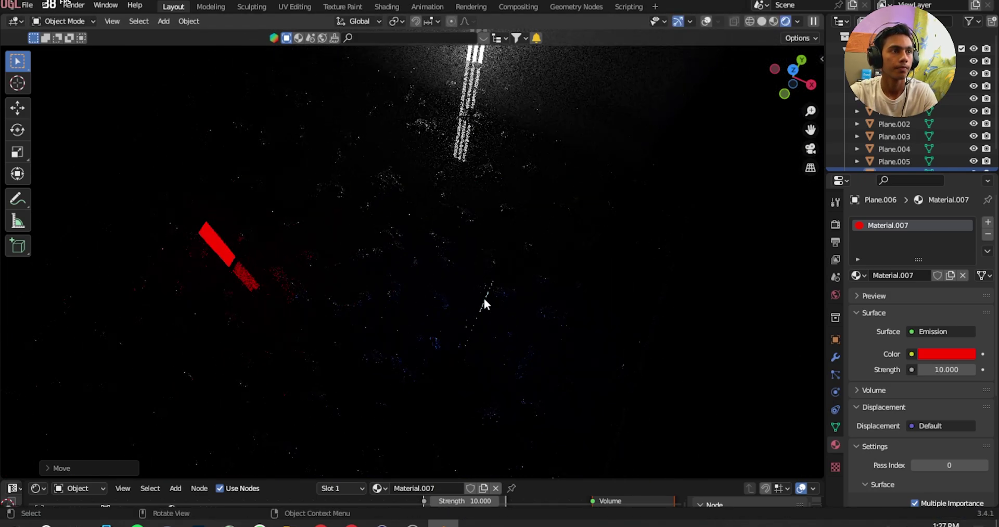
Step: Move the blue strip along the Y axis towards the camera and check the lighting on the rocks through the camera
{"action": "middle_click_drag", "start_coordinate": [484, 303], "coordinate": [558, 242]}
{"action": "left_click", "coordinate": [559, 190]}
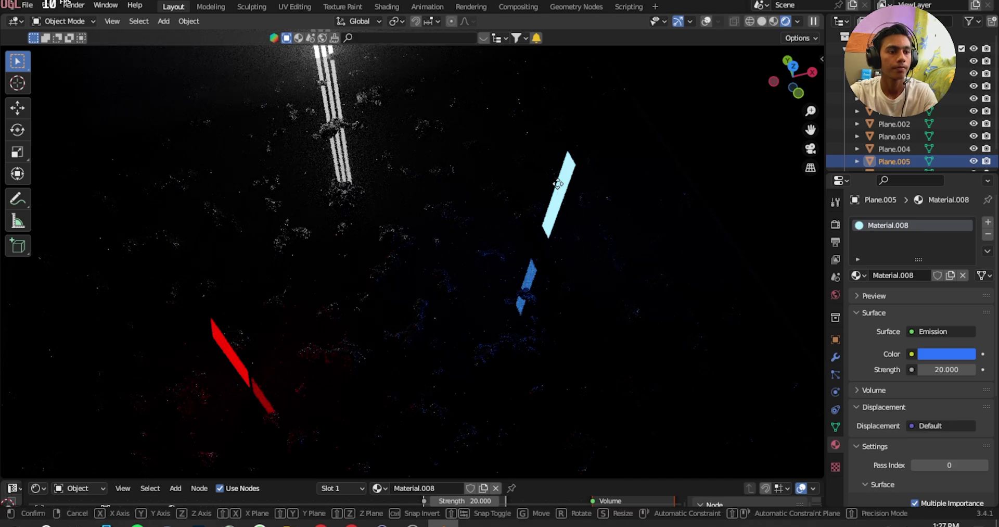
{"action": "key", "text": "g"}
{"action": "key", "text": "y"}
{"action": "left_click", "coordinate": [567, 223]}
{"action": "key", "text": "KP_0"}
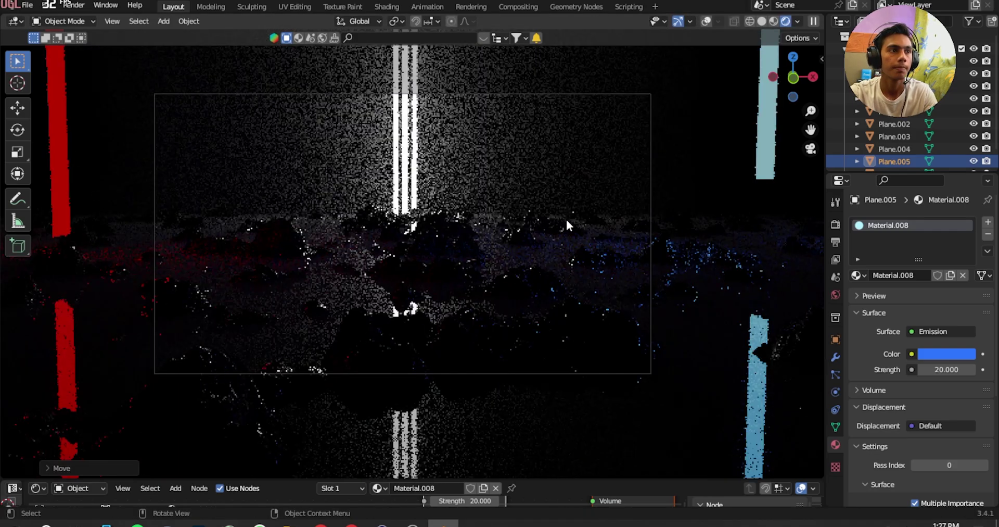
{"action": "middle_click_drag", "start_coordinate": [507, 169], "coordinate": [510, 249], "text": "shift"}
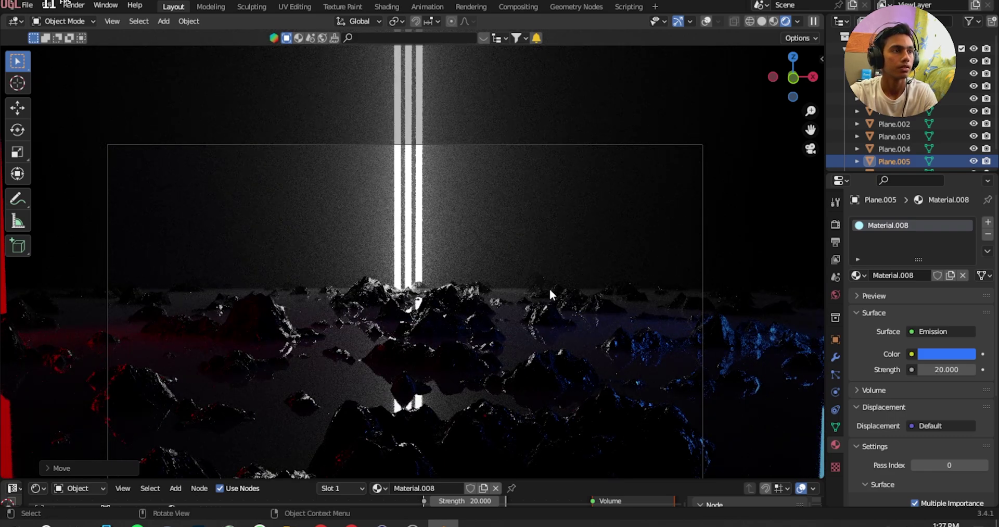
{"action": "middle_click_drag", "start_coordinate": [549, 288], "coordinate": [553, 226], "text": "shift"}
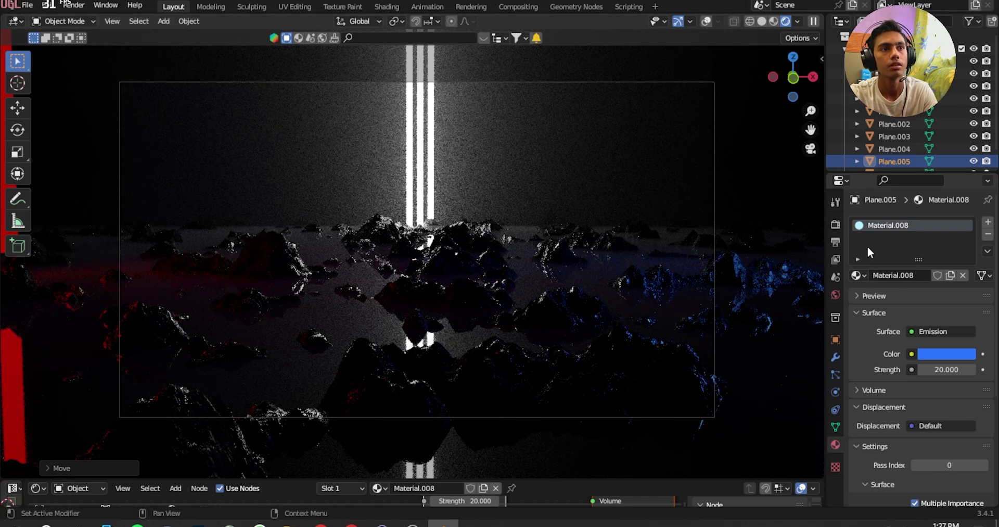
Step: Set the render Max Samples to 800 and the output File Format to JPEG
{"action": "left_click", "coordinate": [835, 226]}
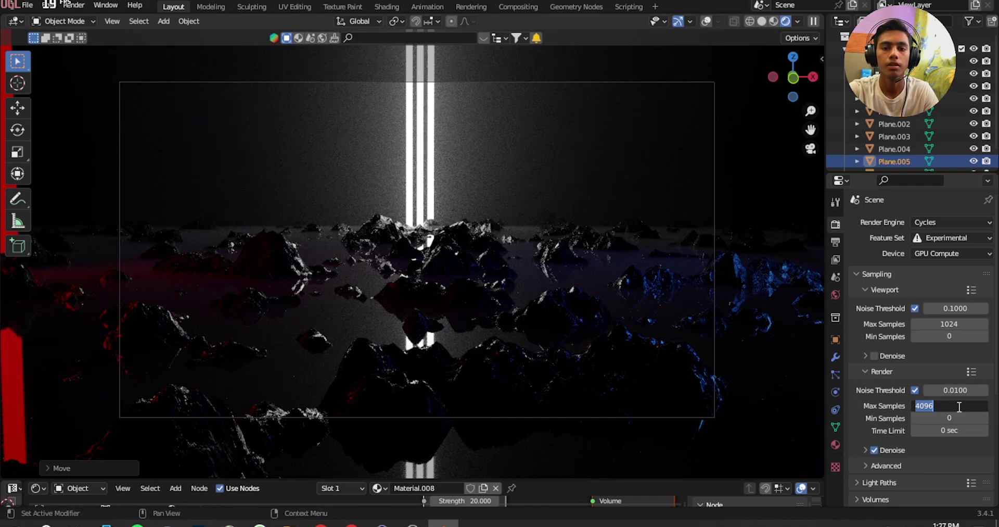
{"action": "scroll", "coordinate": [942, 395], "scroll_direction": "down", "scroll_amount": 7}
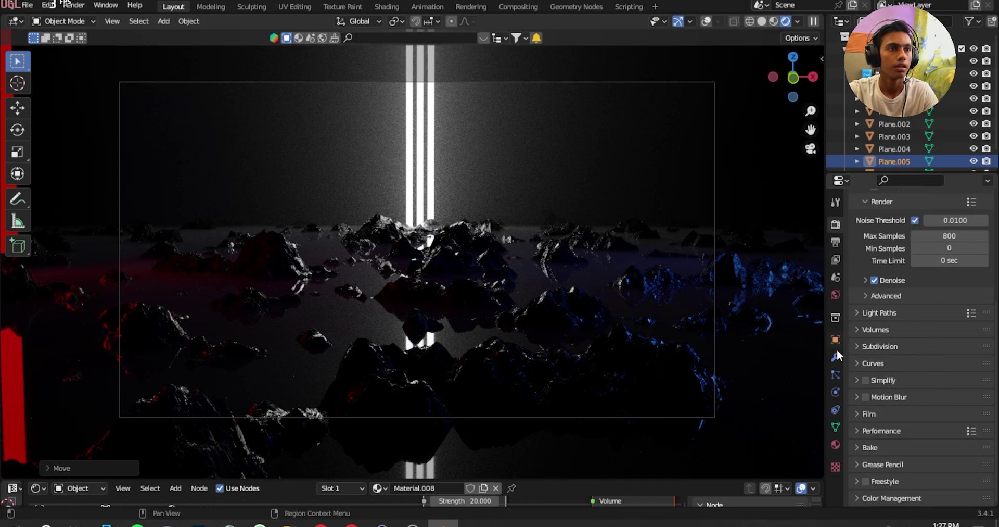
{"action": "left_click", "coordinate": [835, 243]}
{"action": "scroll", "coordinate": [922, 243], "scroll_direction": "up", "scroll_amount": 6}
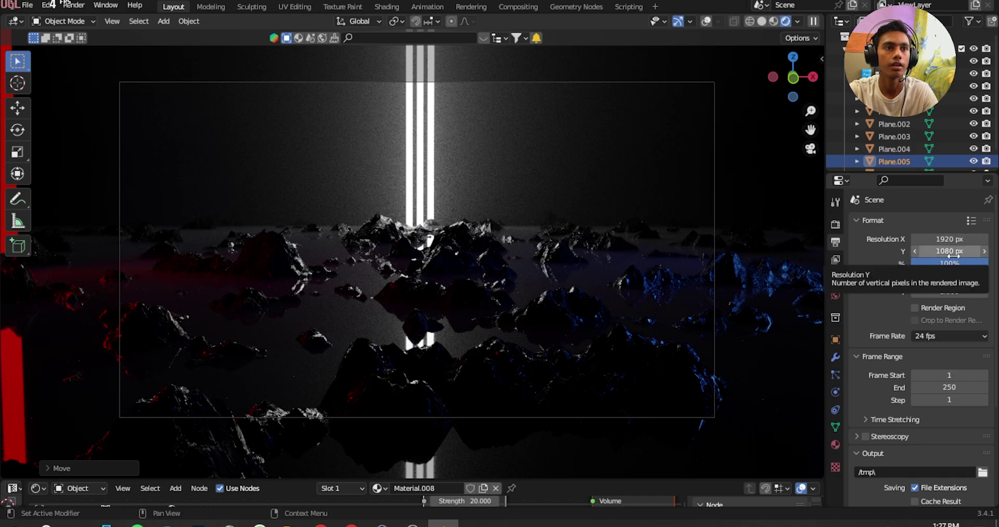
{"action": "scroll", "coordinate": [947, 264], "scroll_direction": "down", "scroll_amount": 4}
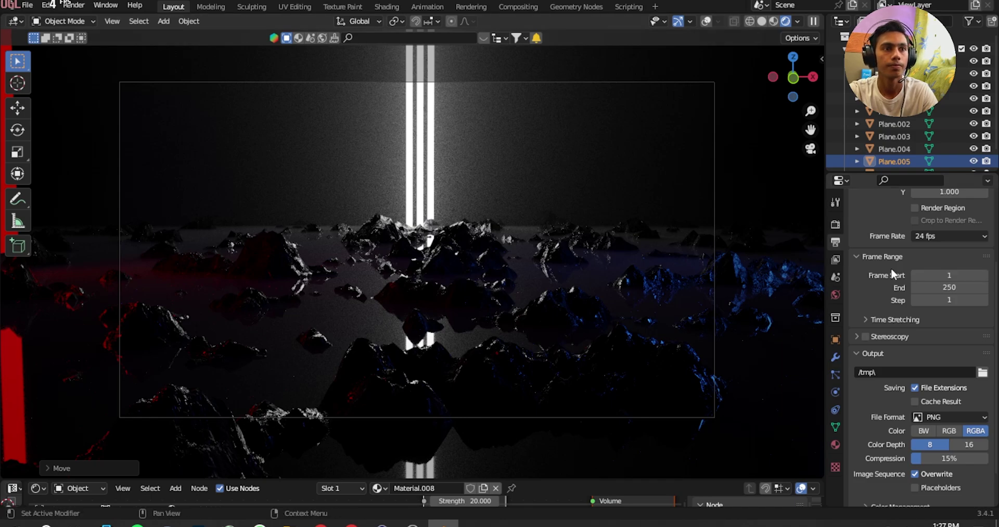
{"action": "left_click", "coordinate": [934, 416]}
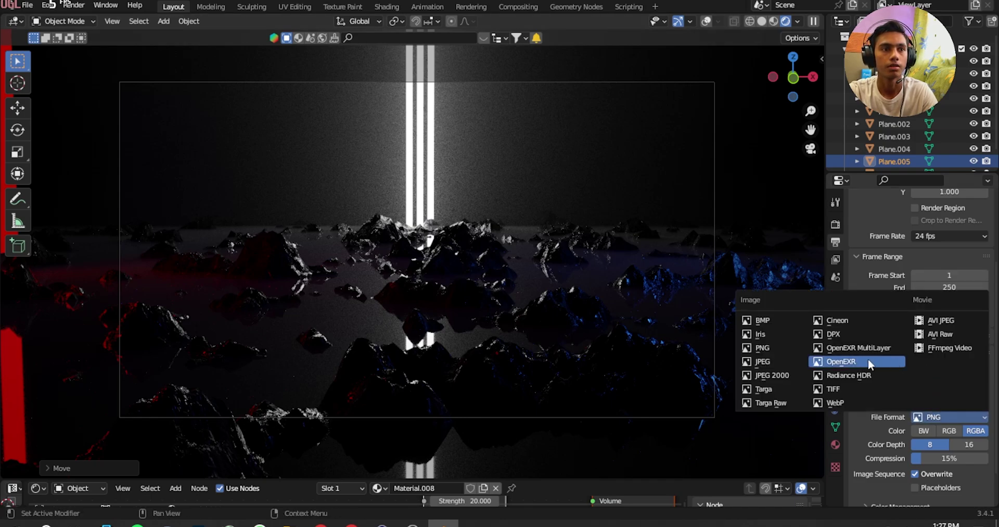
{"action": "left_click", "coordinate": [779, 363]}
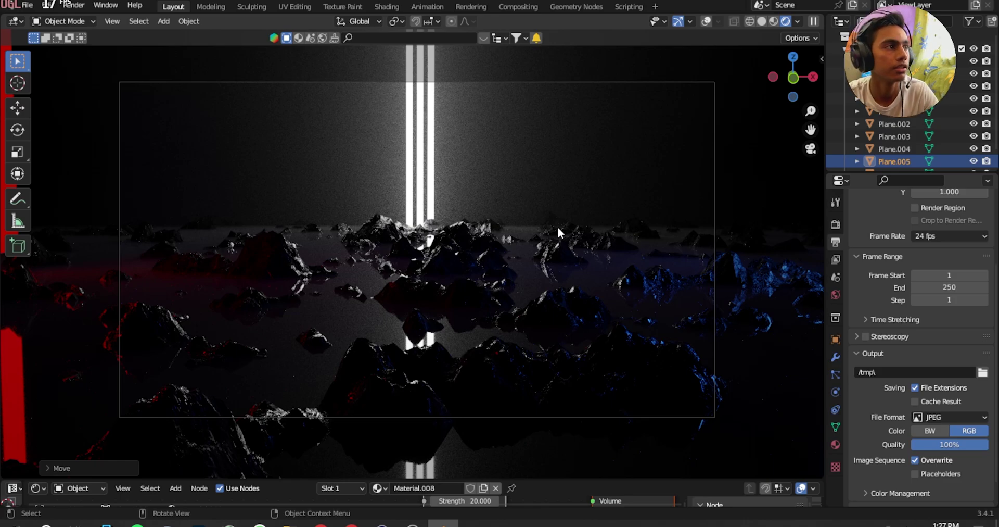
Step: Switch the viewport back to Solid shading
{"action": "middle_click_drag", "start_coordinate": [368, 193], "coordinate": [389, 213], "text": "shift"}
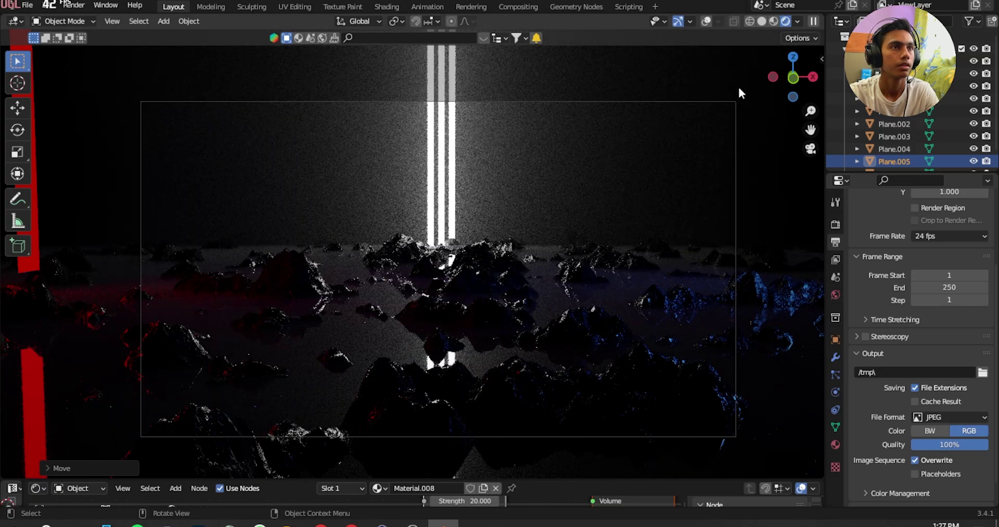
{"action": "scroll", "coordinate": [738, 85], "scroll_direction": "up", "scroll_amount": 1}
{"action": "scroll", "coordinate": [746, 68], "scroll_direction": "down", "scroll_amount": 1}
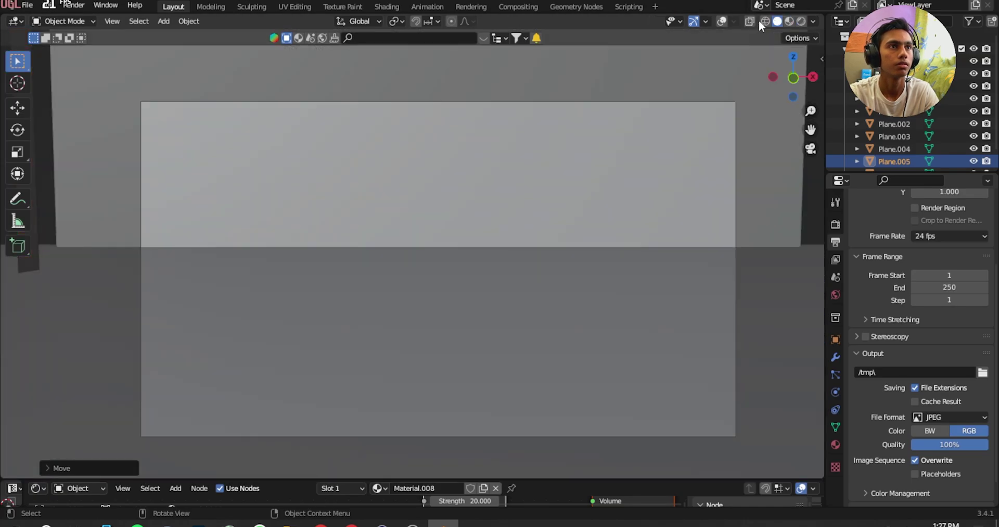